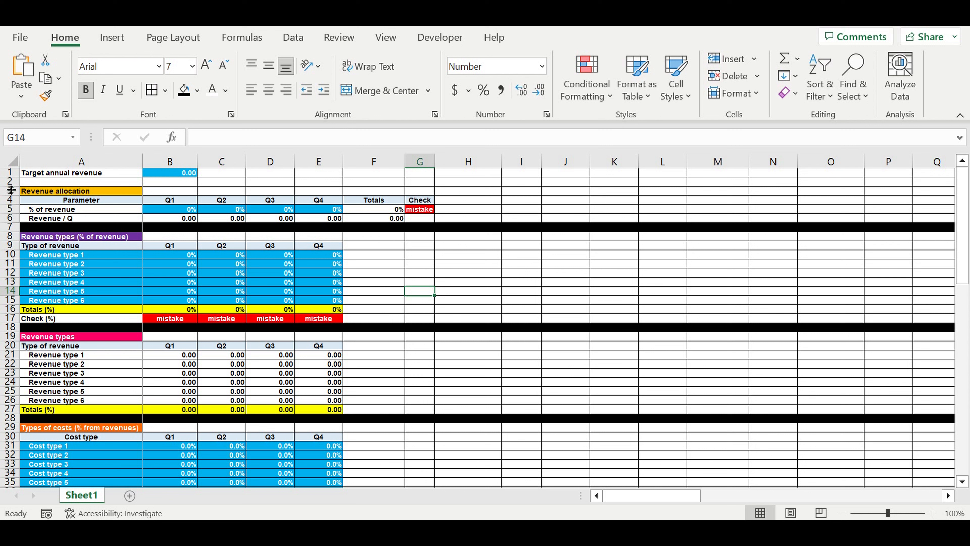
# Step: Fill the blank row 2 beneath the target annual revenue with black as a divider
pyautogui.click(10, 182)
pyautogui.click(183, 90)
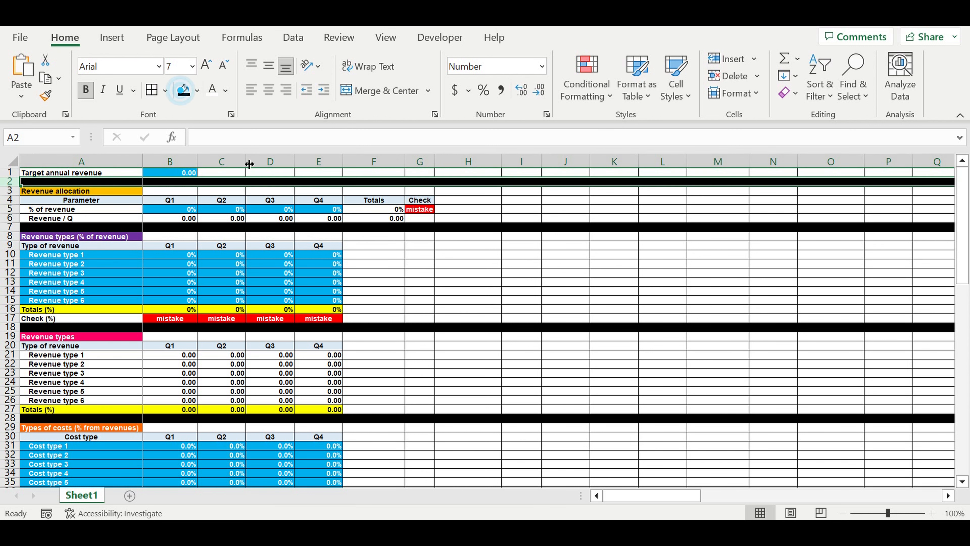
pyautogui.click(577, 290)
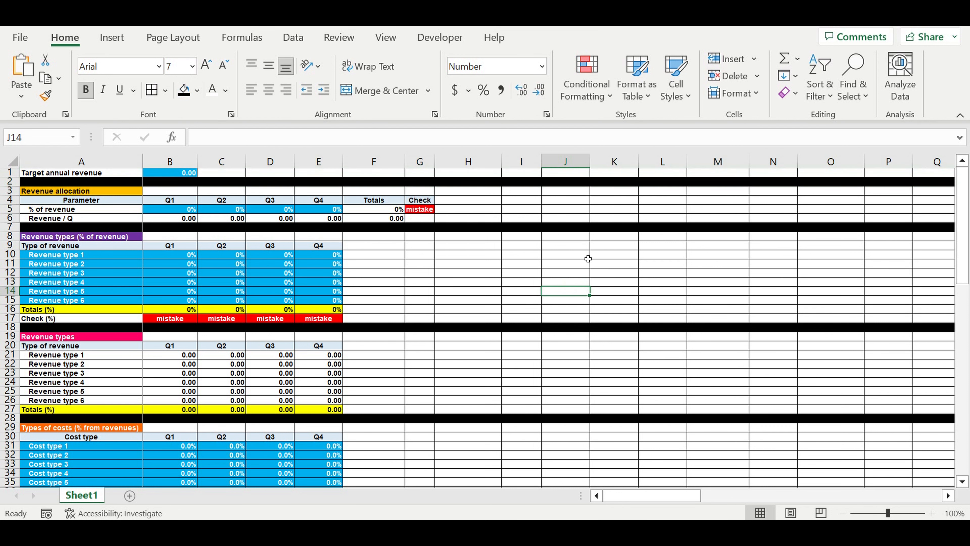
pyautogui.click(403, 263)
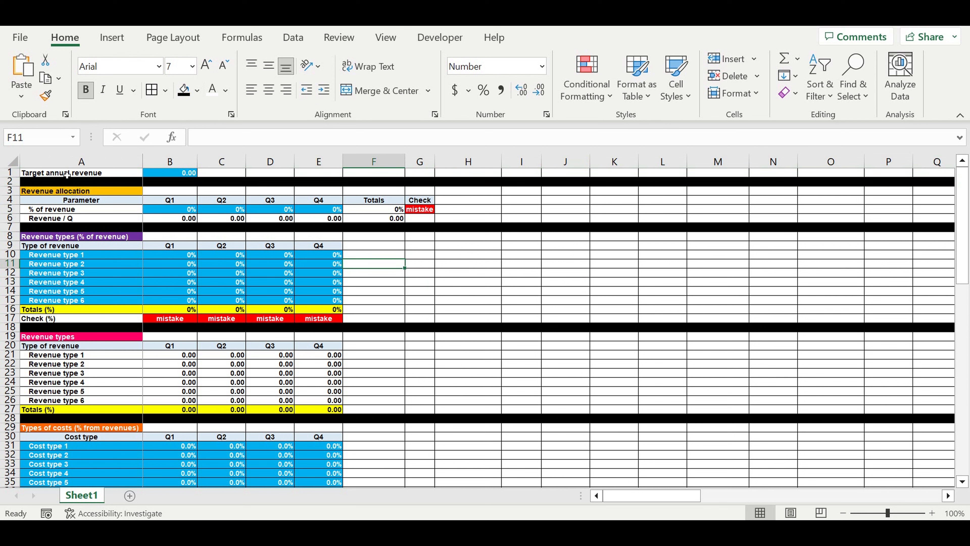
# Step: Set the target annual revenue in B1 to 7,000,000
pyautogui.click(64, 174)
pyautogui.click(175, 175)
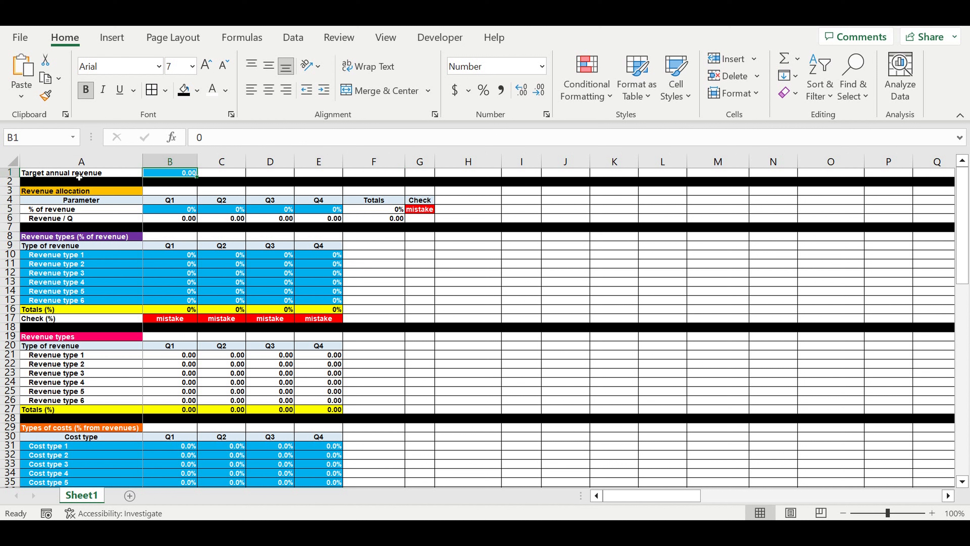
pyautogui.click(80, 175)
pyautogui.click(194, 175)
pyautogui.write('7')
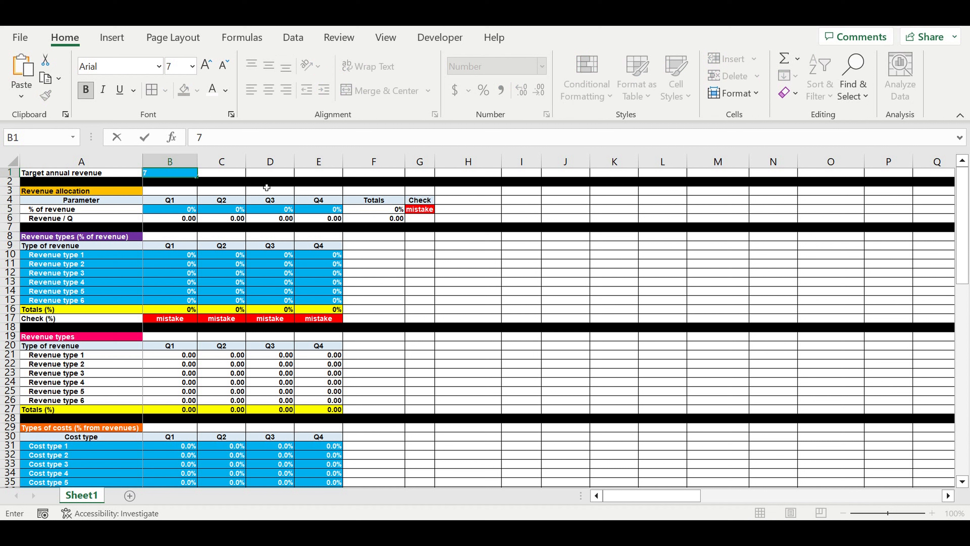
pyautogui.write(',000,000')
pyautogui.press('Return')
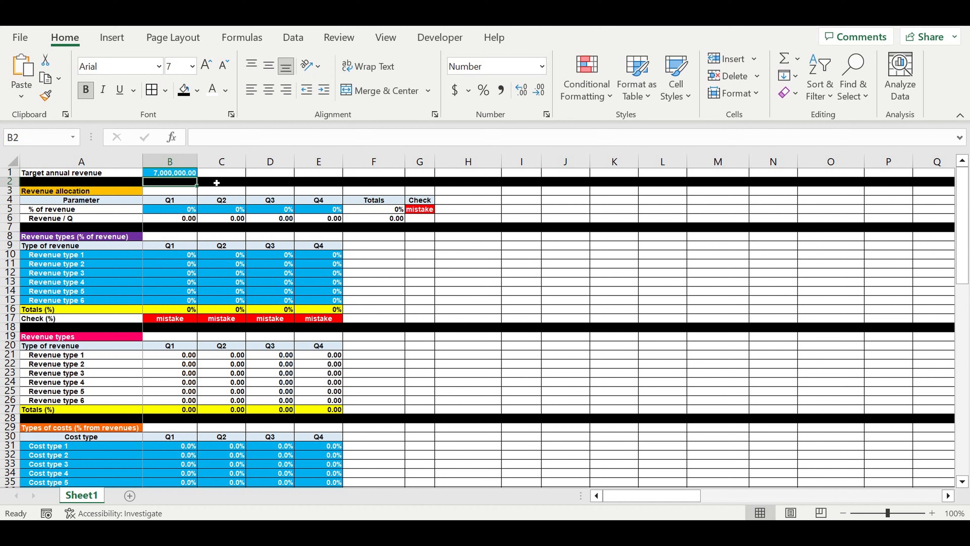
pyautogui.click(174, 173)
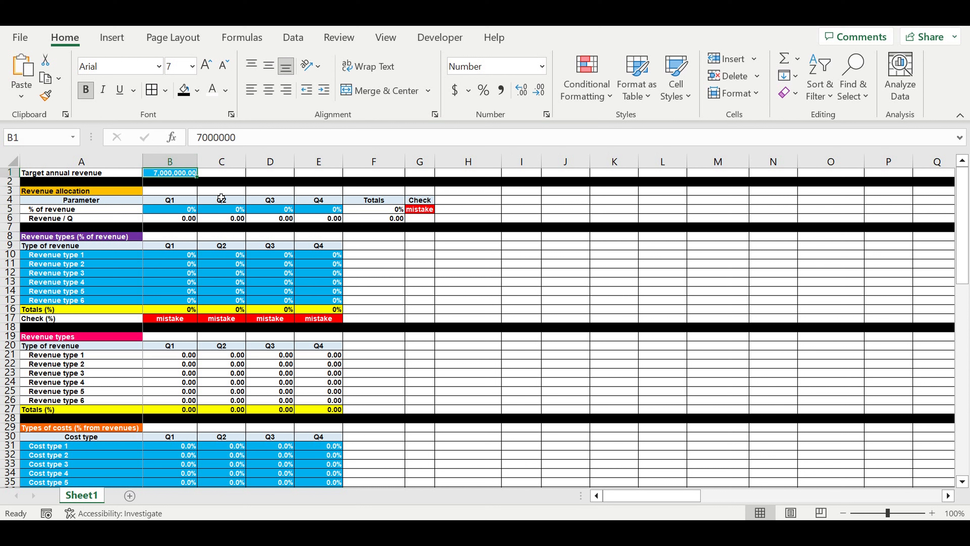
pyautogui.click(442, 265)
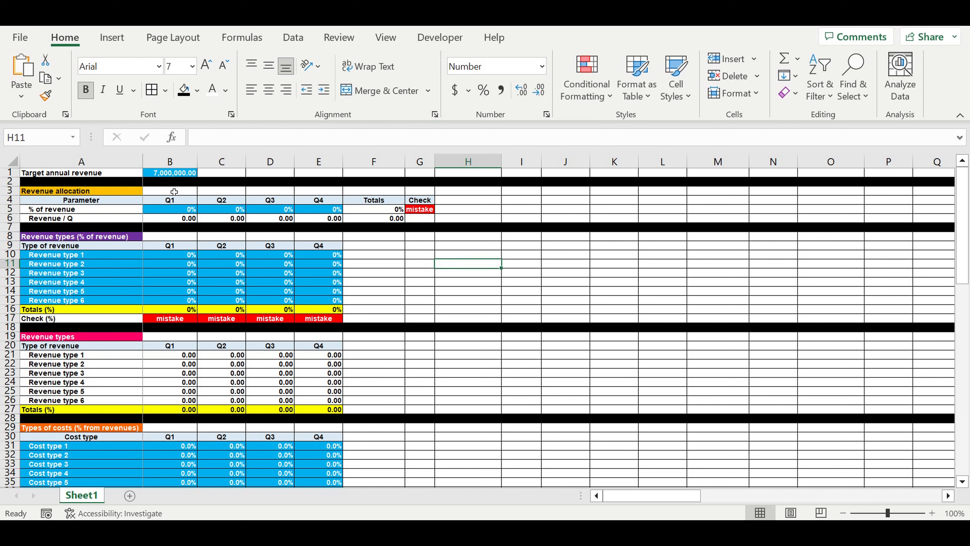
pyautogui.click(175, 174)
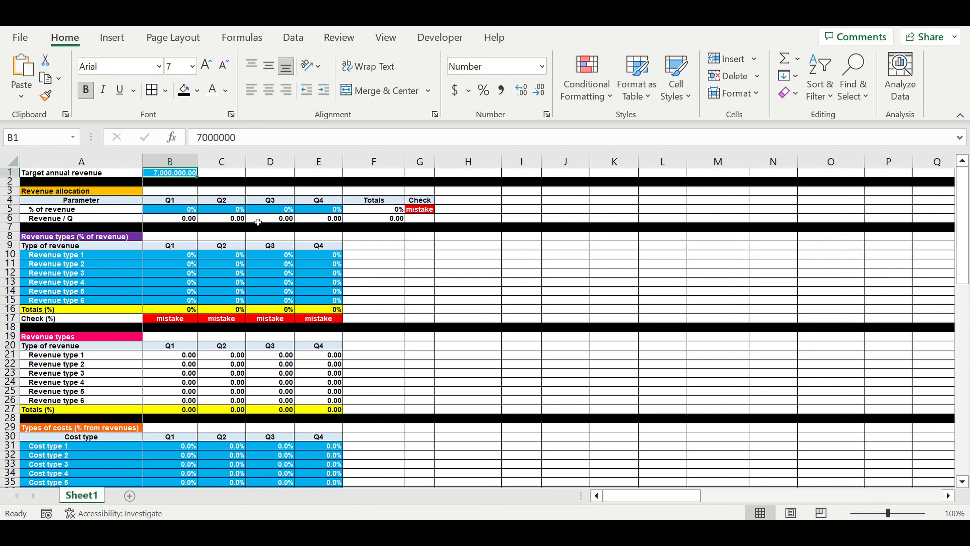
# Step: Allocate the % of revenue as 15% for Q1, 20% for Q2, 30% for Q3 and 35% for Q4
pyautogui.moveTo(177, 211); pyautogui.dragTo(324, 209)
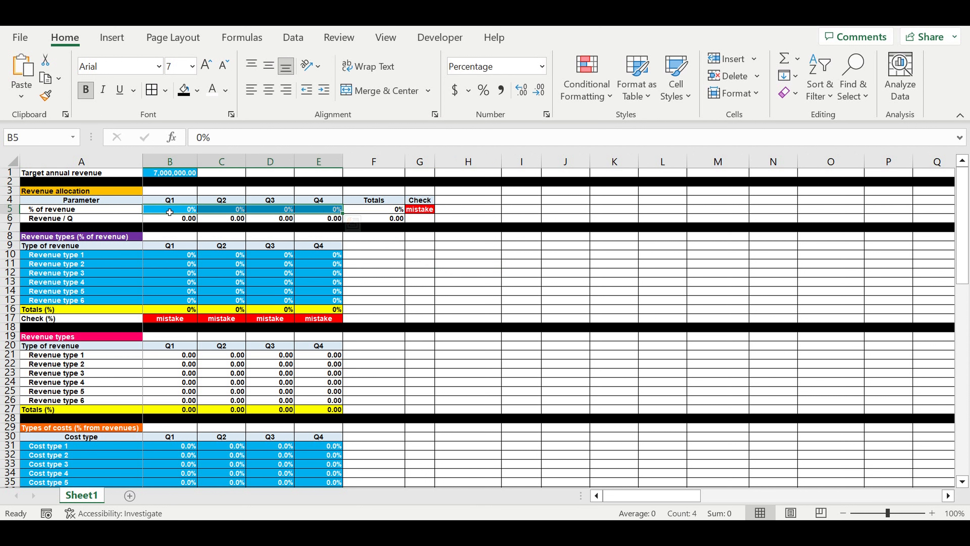
pyautogui.click(171, 209)
pyautogui.write('15')
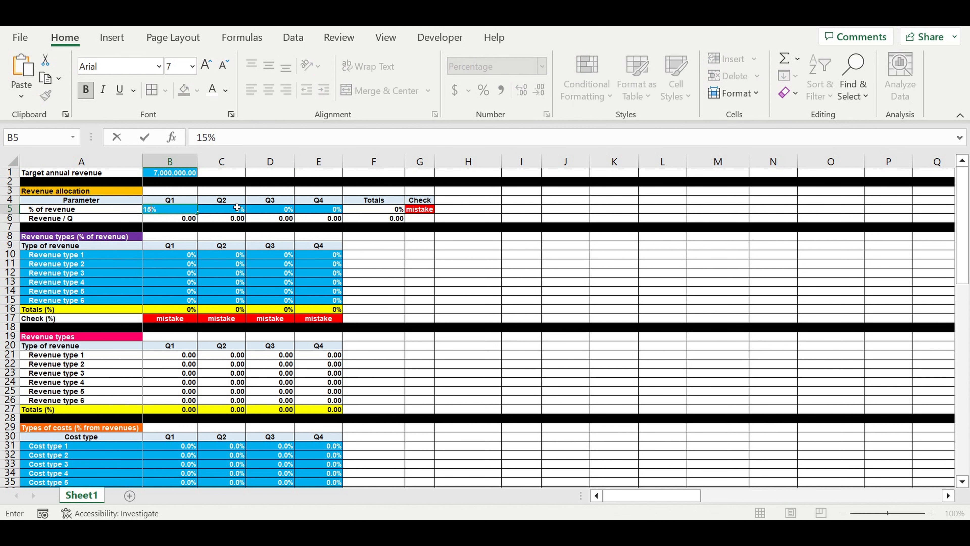
pyautogui.click(237, 208)
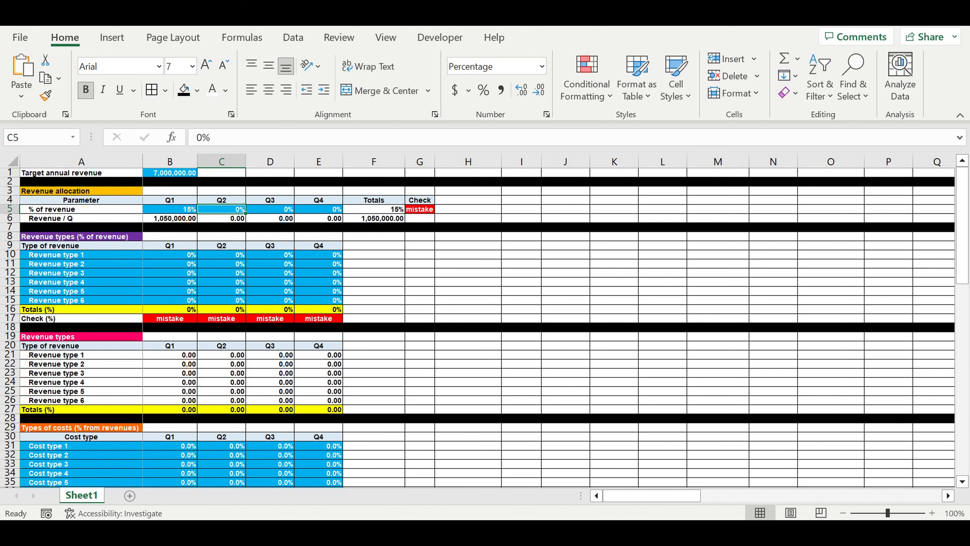
pyautogui.write('20')
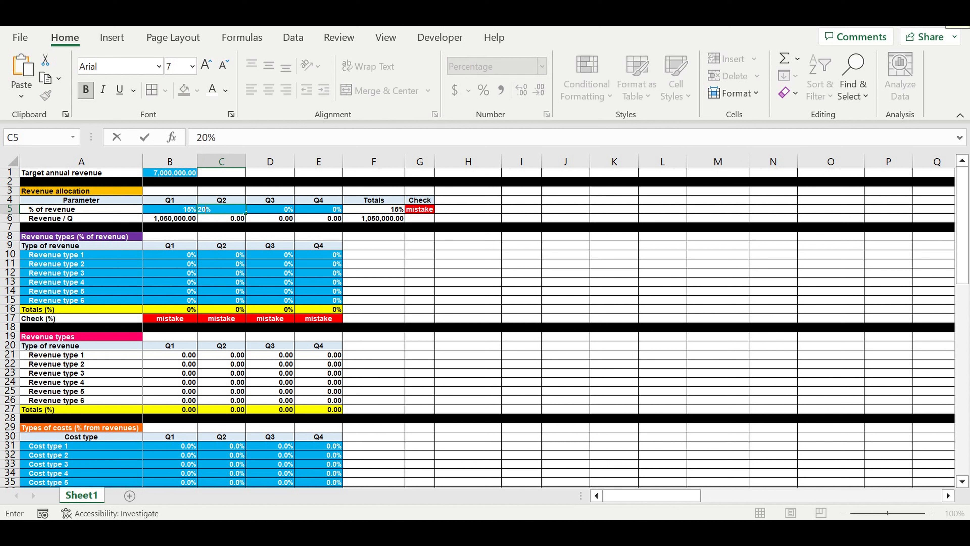
pyautogui.click(292, 211)
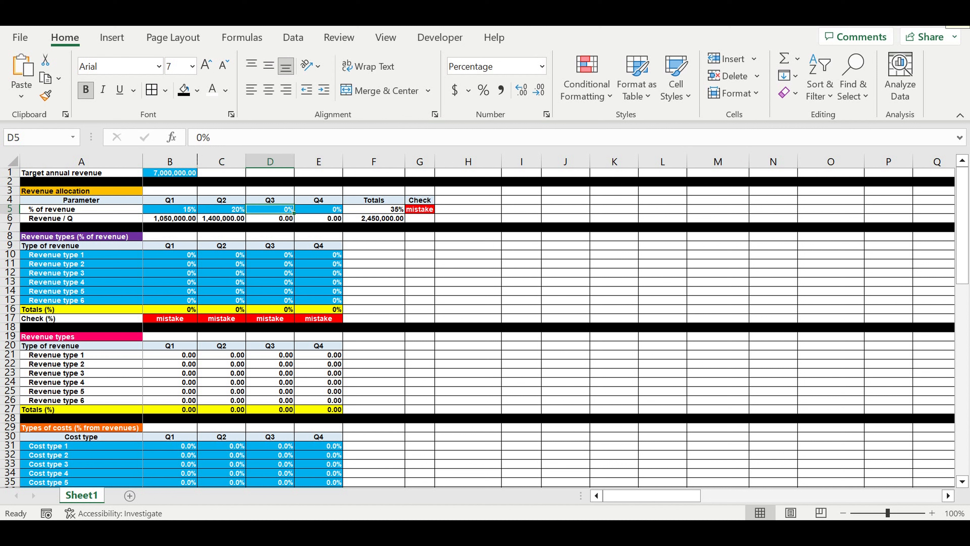
pyautogui.write('30')
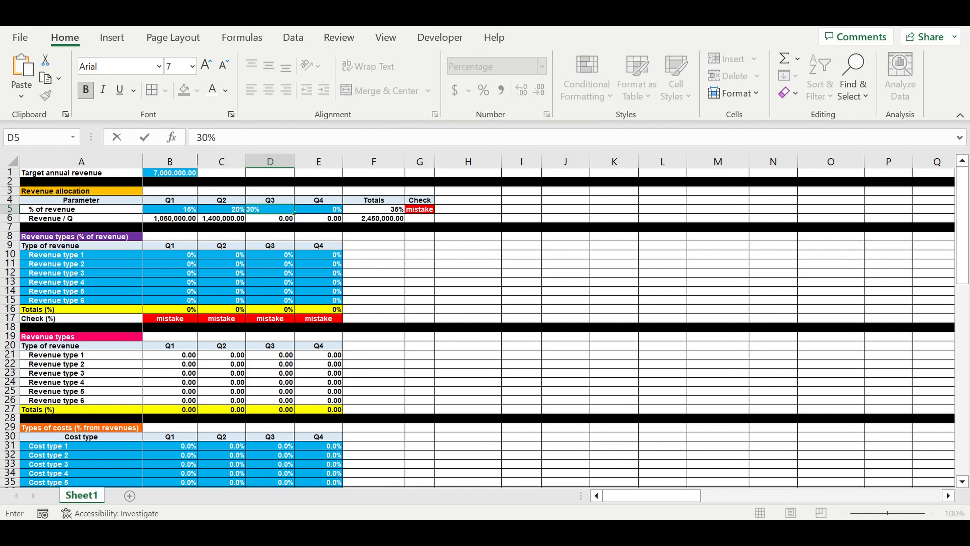
pyautogui.press('Tab')
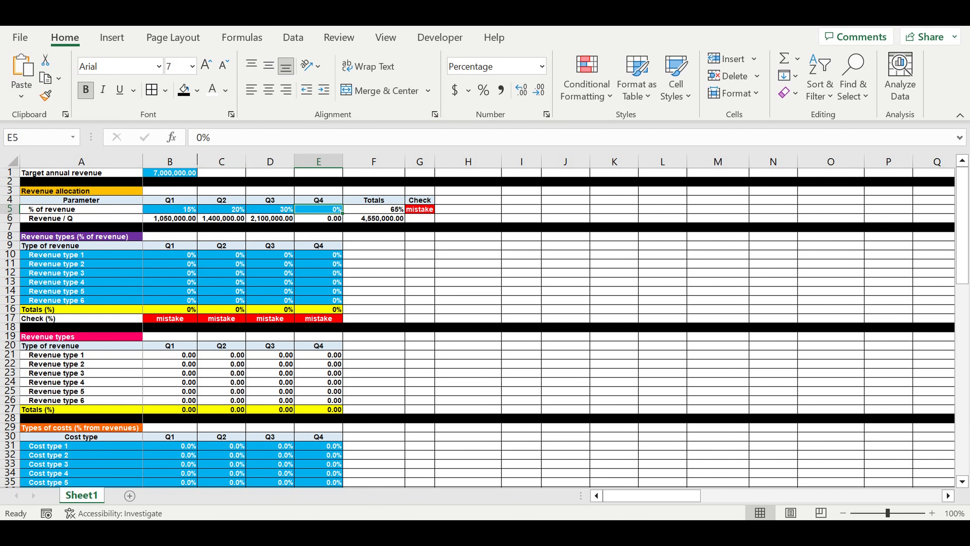
pyautogui.write('35')
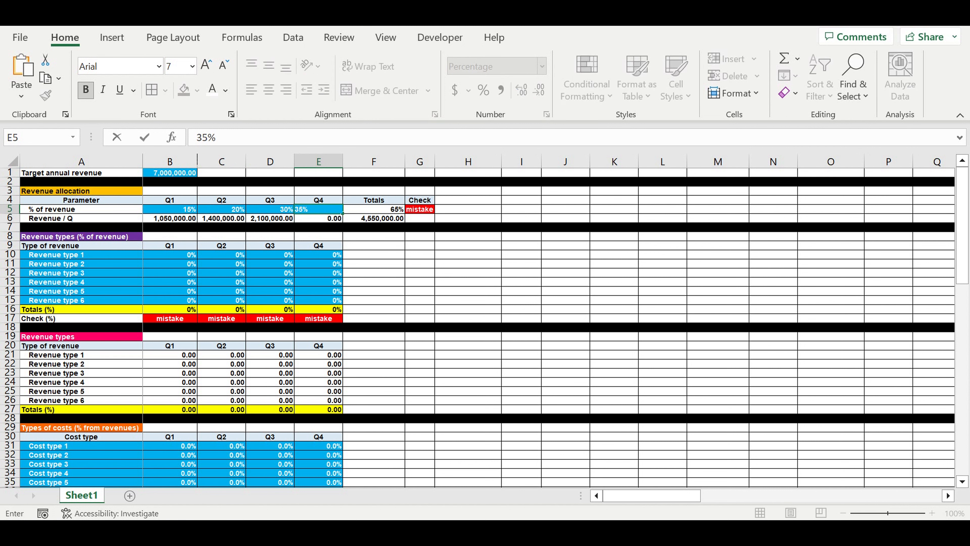
pyautogui.press('Tab')
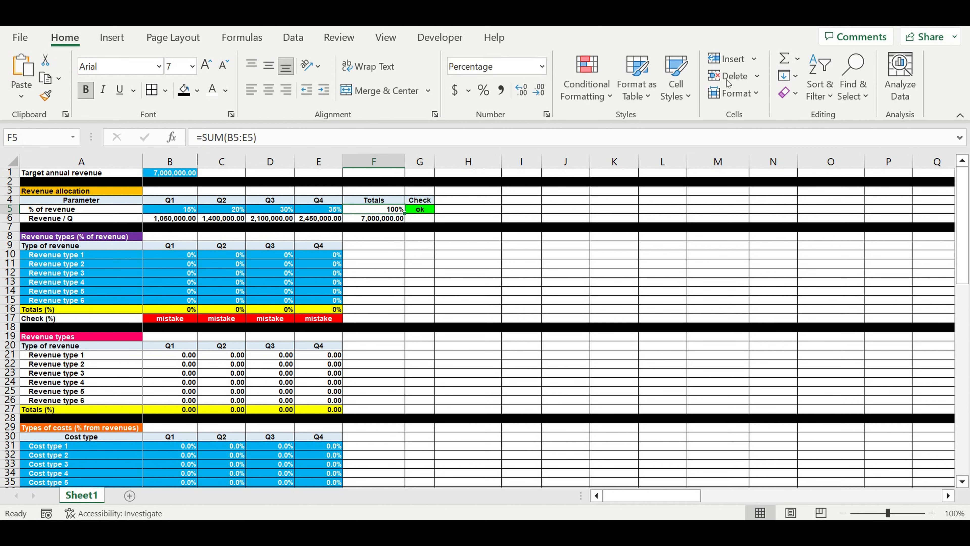
# Step: Review the quarterly revenue percentages together with the formulas for their total and check
pyautogui.click(381, 210)
pyautogui.moveTo(187, 210); pyautogui.dragTo(312, 211)
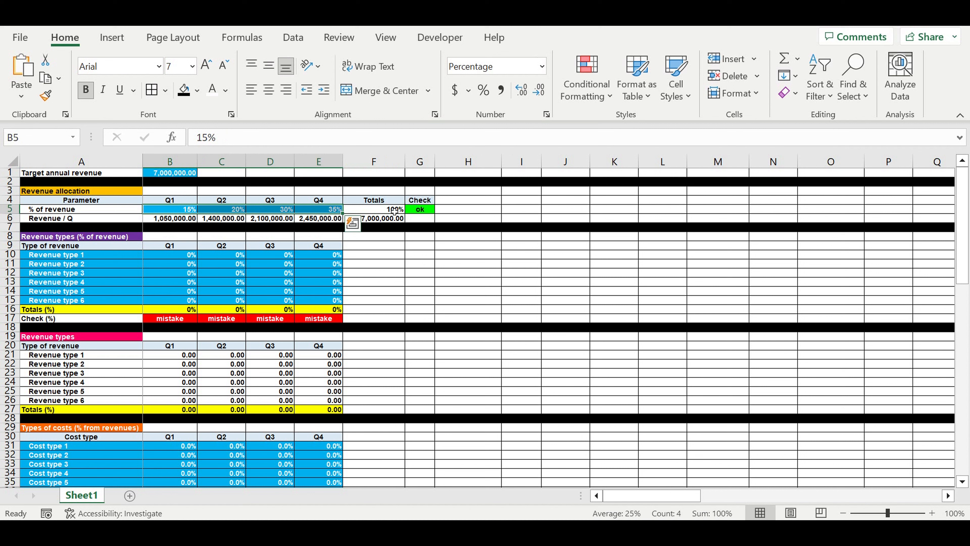
pyautogui.click(399, 210)
pyautogui.press('Right')
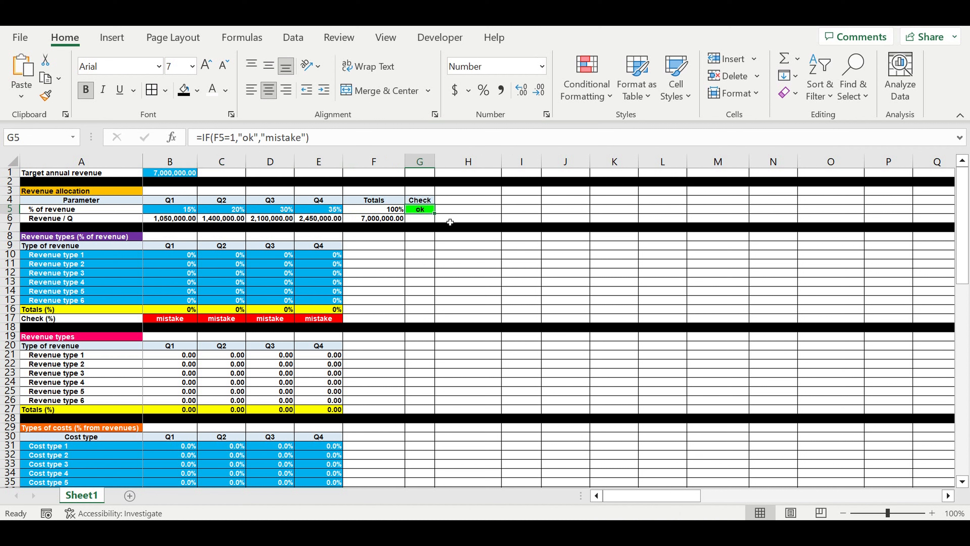
pyautogui.moveTo(181, 211); pyautogui.dragTo(312, 210)
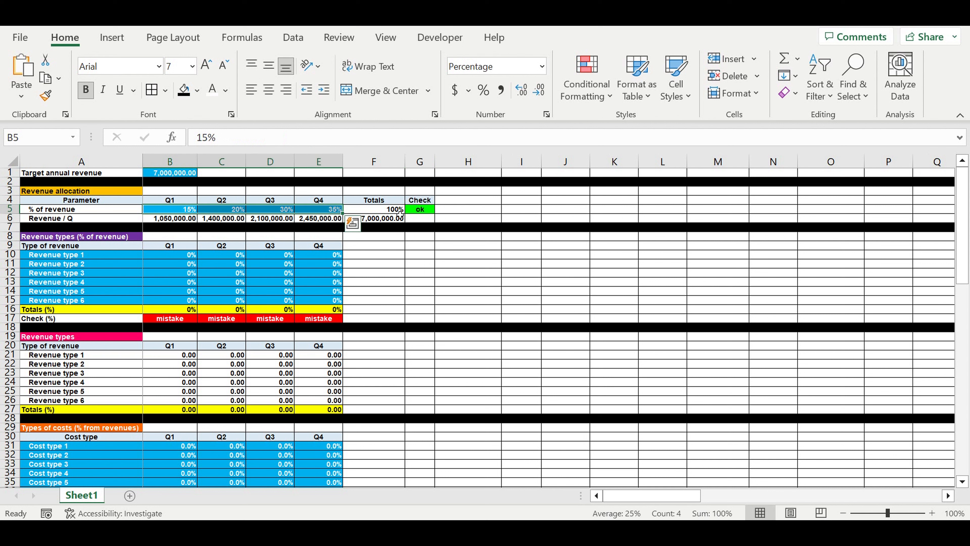
pyautogui.click(386, 210)
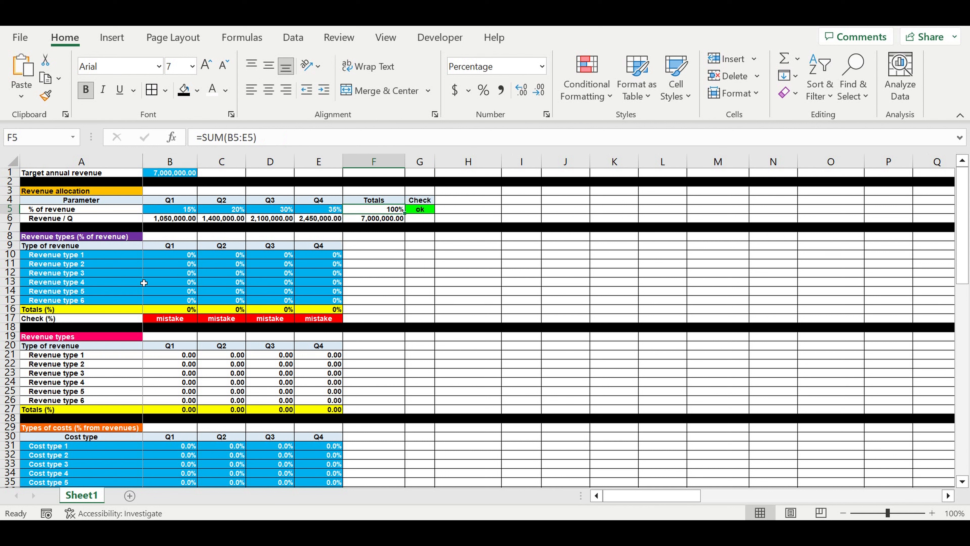
# Step: Rename revenue types 1 and 2 in the percentage table as Wholesale and Retail
pyautogui.click(111, 273)
pyautogui.click(87, 255)
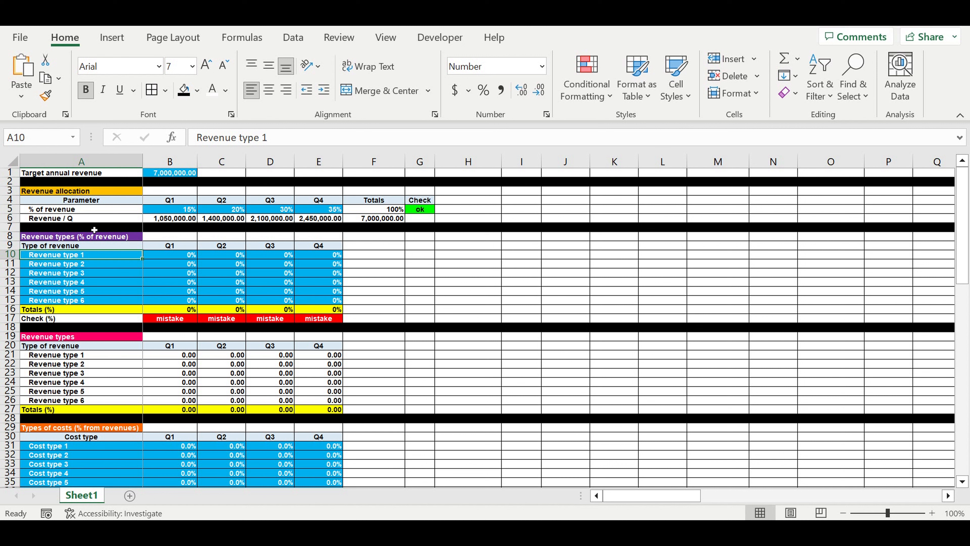
pyautogui.write('W')
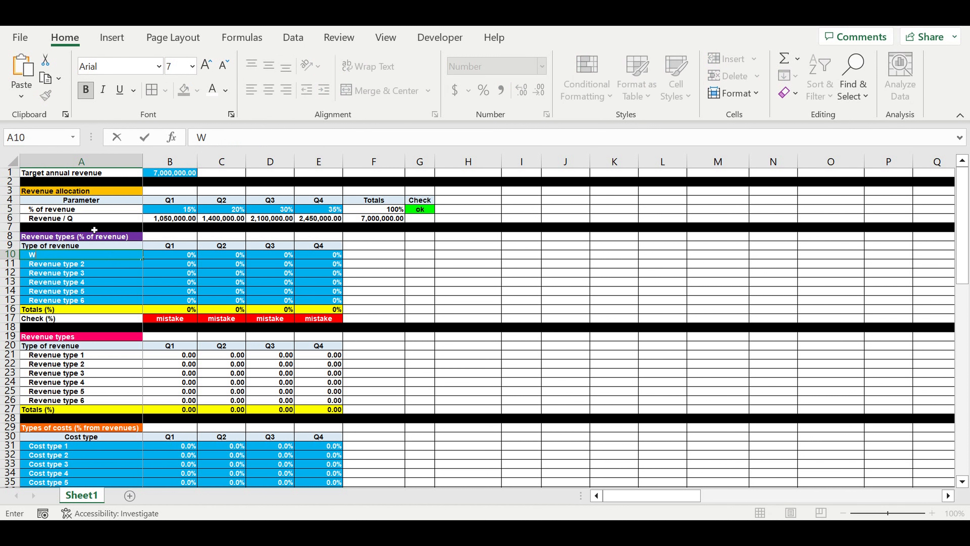
pyautogui.write('holesale')
pyautogui.press('Return')
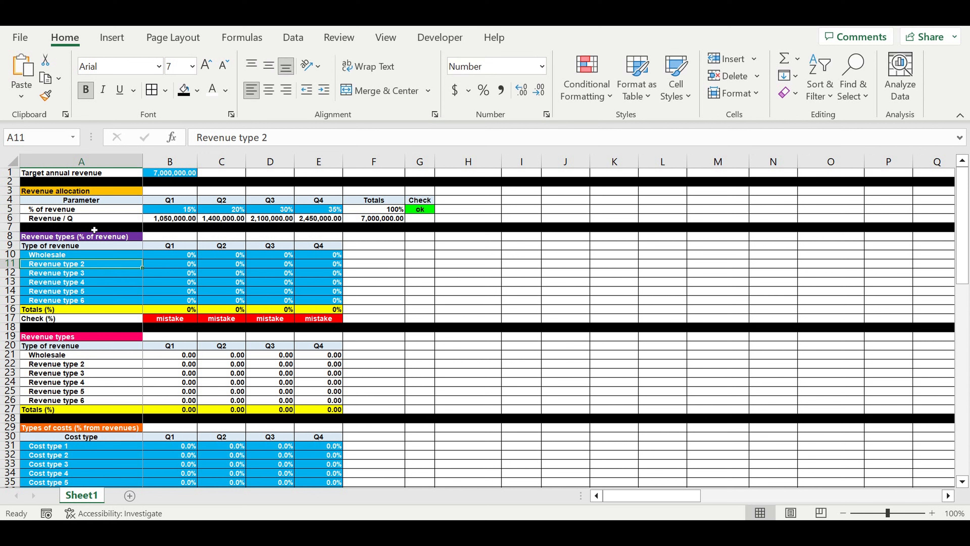
pyautogui.write('Retail')
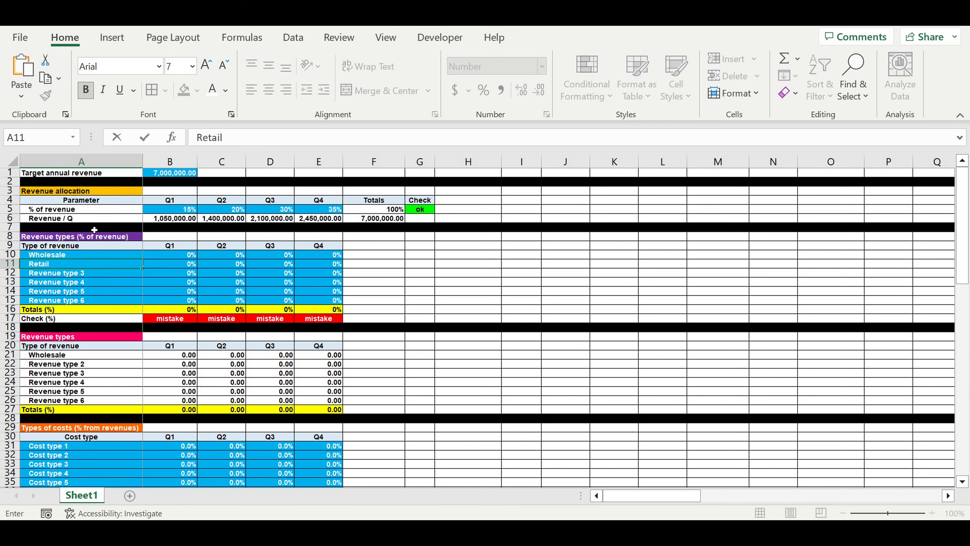
pyautogui.press('Return')
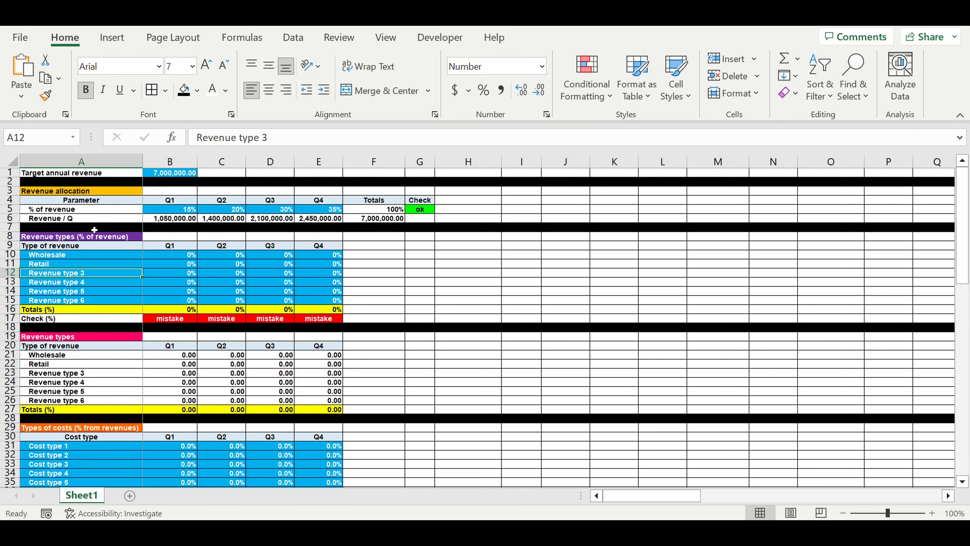
# Step: Rename revenue types 3, 4 and 5 in the percentage table as Instagram, Youtube and Other Social Media
pyautogui.write('Instag')
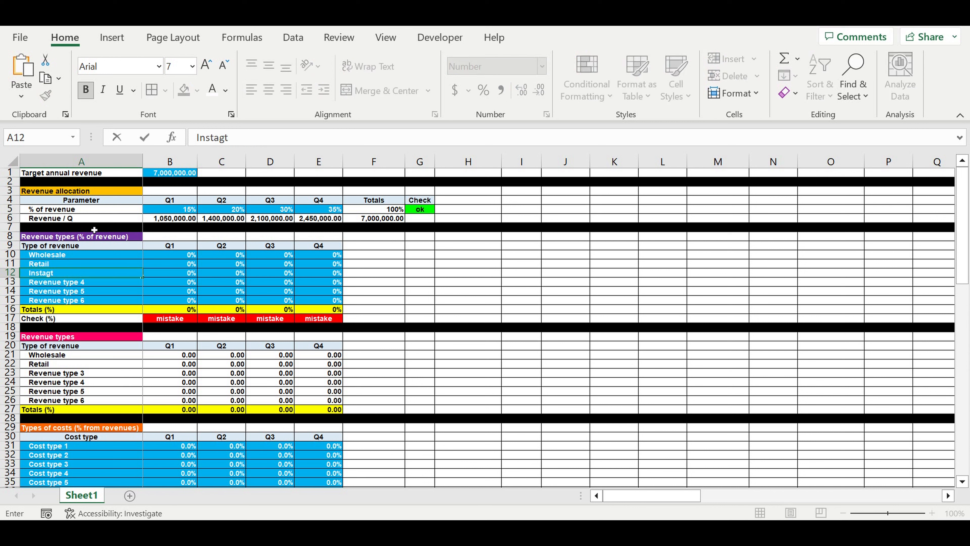
pyautogui.write('ram')
pyautogui.press('Return')
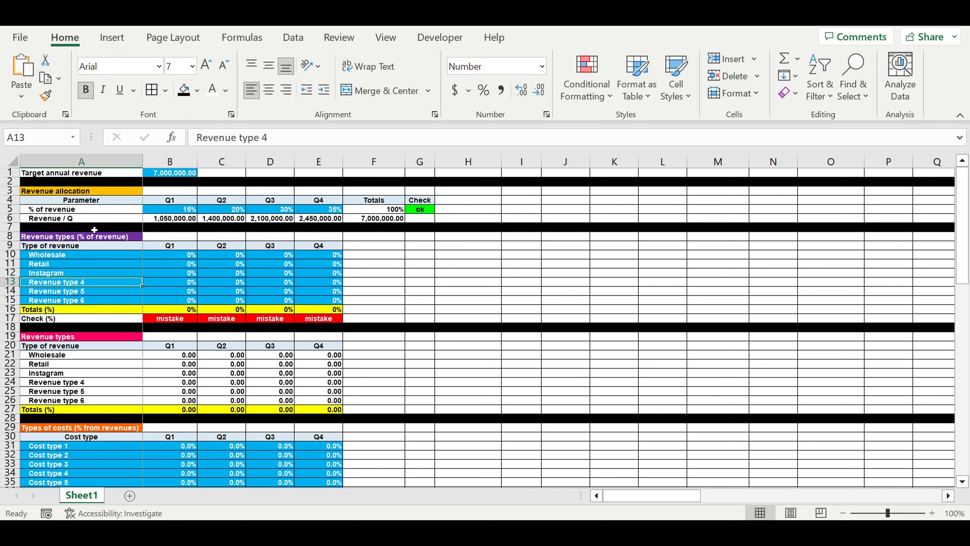
pyautogui.write('Youtube')
pyautogui.press('Return')
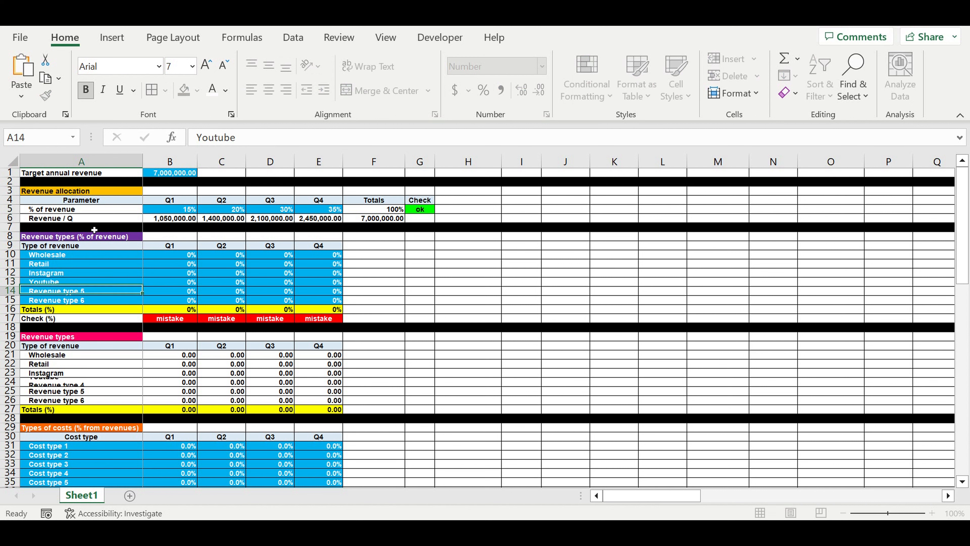
pyautogui.write('Other Social')
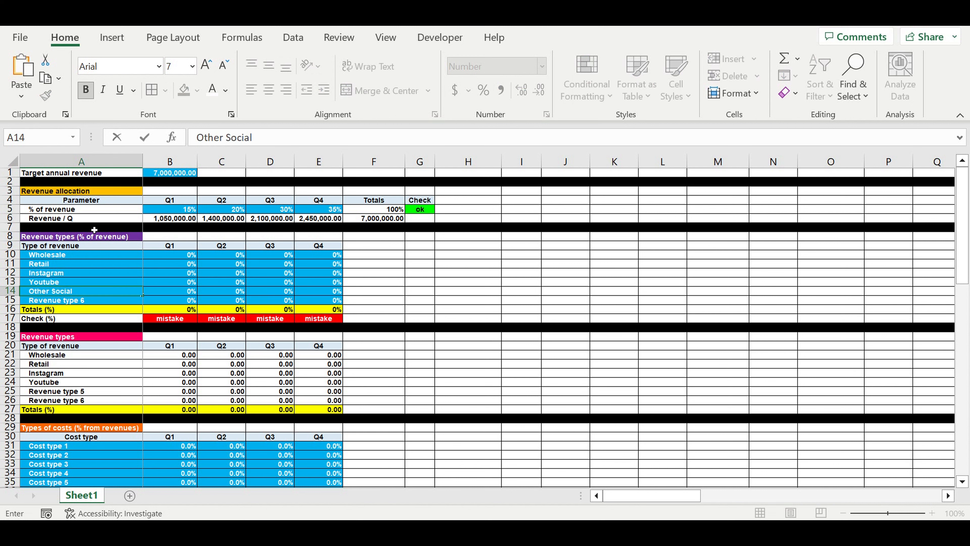
pyautogui.write(' Media')
pyautogui.press('Return')
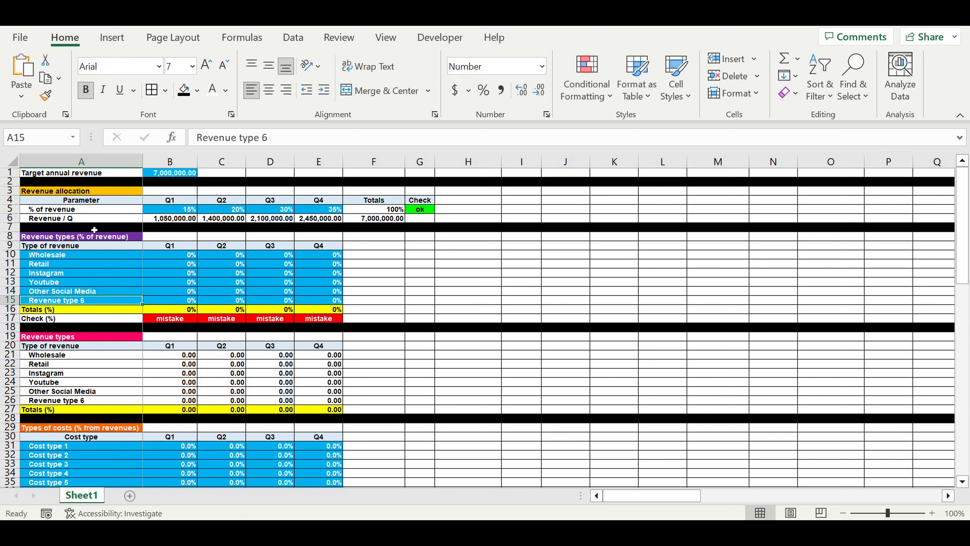
# Step: Set the Q1 revenue shares to 30% for Wholesale, 12% for Retail, 15% for Instagram and 35% for Youtube
pyautogui.click(172, 255)
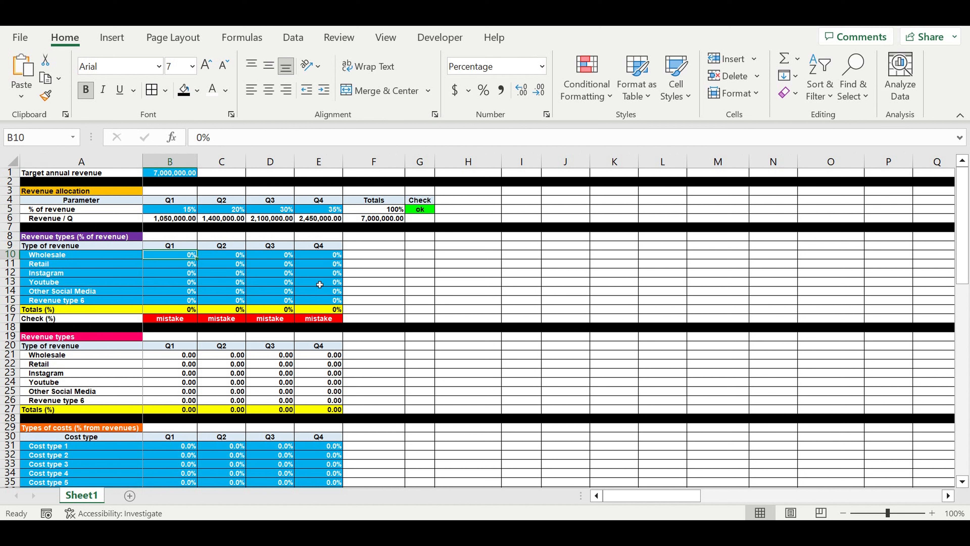
pyautogui.write('30')
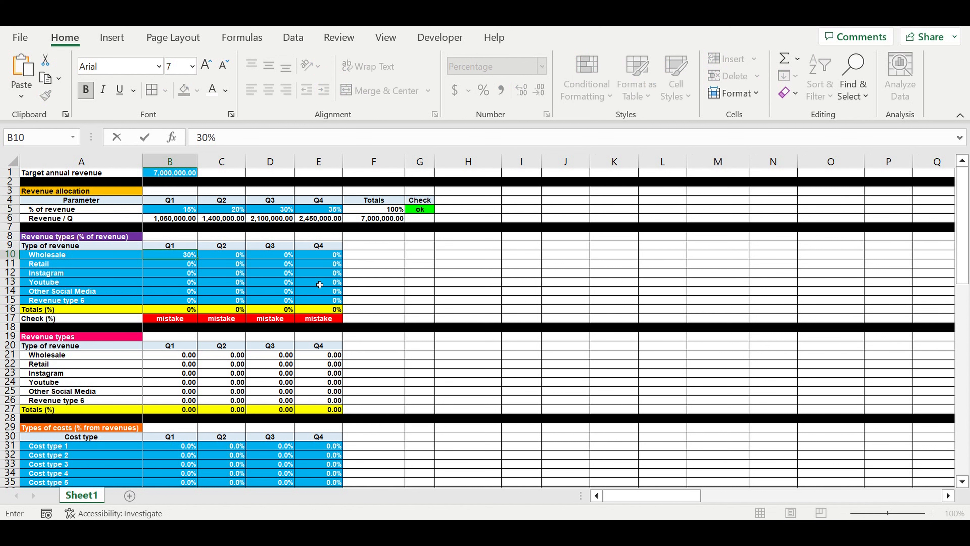
pyautogui.press('Return')
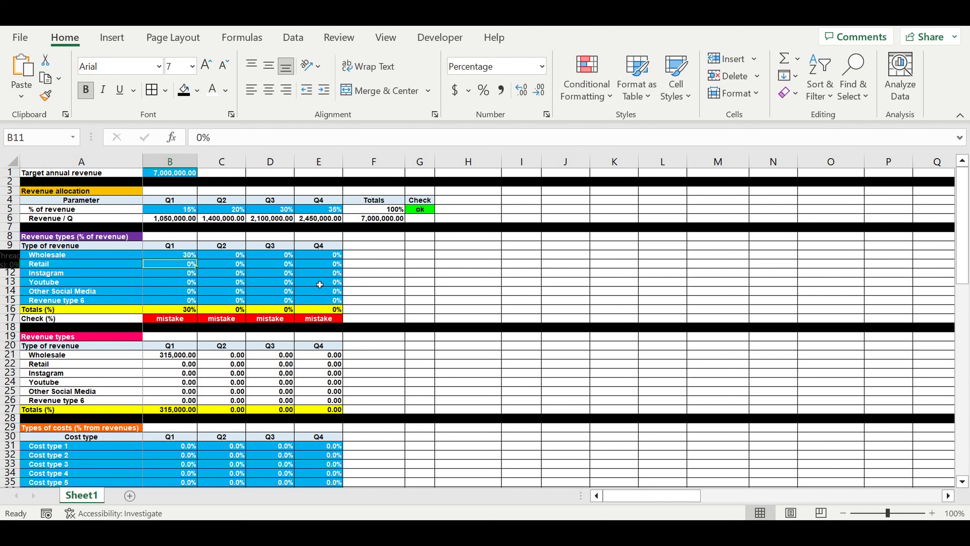
pyautogui.write('12')
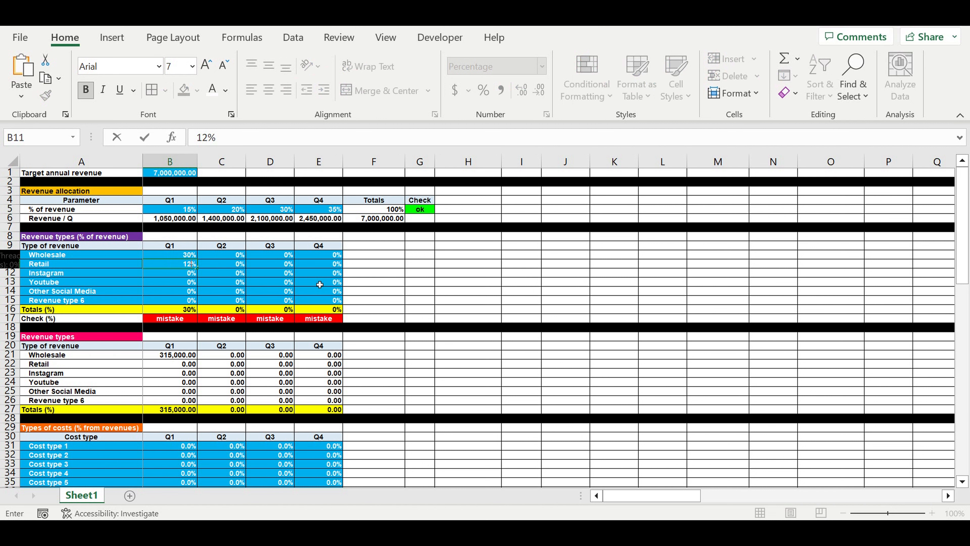
pyautogui.press('Return')
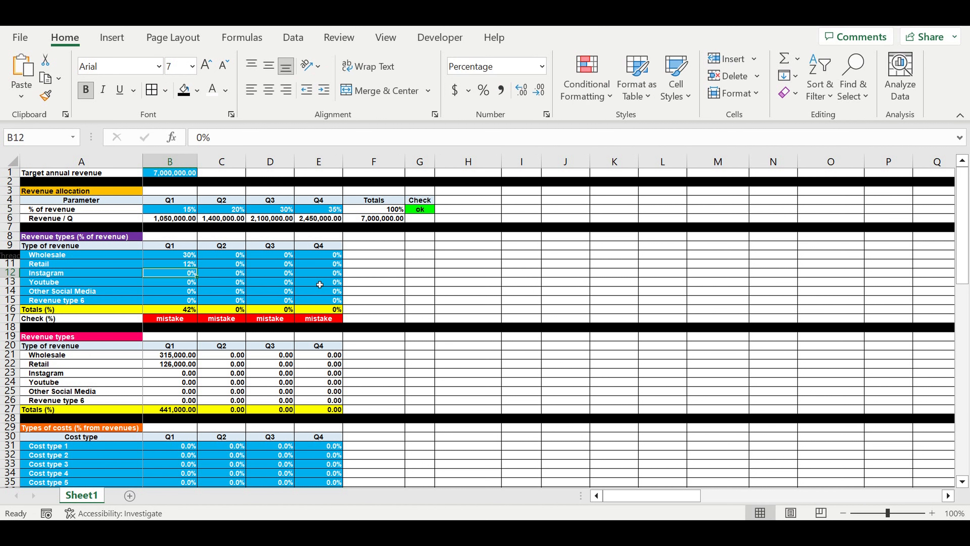
pyautogui.write('15')
pyautogui.press('Return')
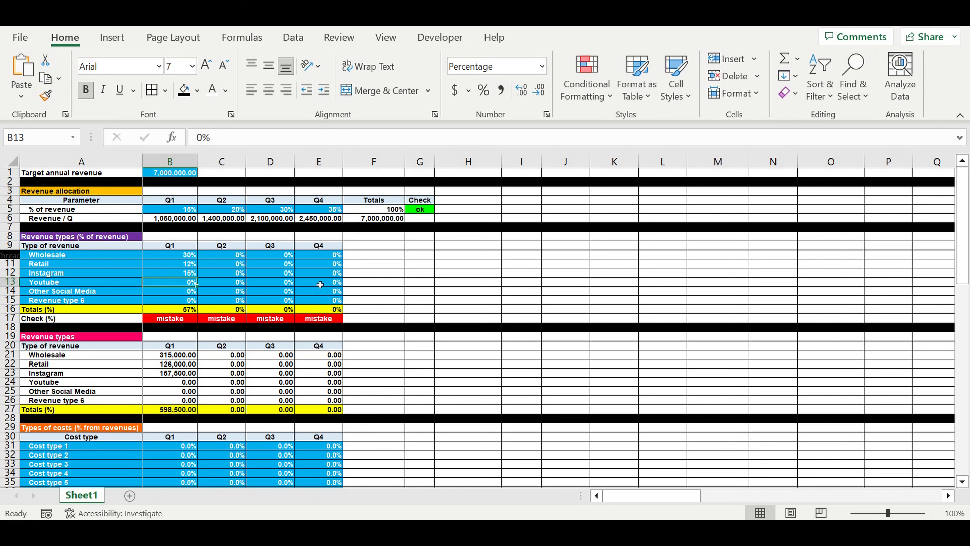
pyautogui.write('35')
pyautogui.press('Return')
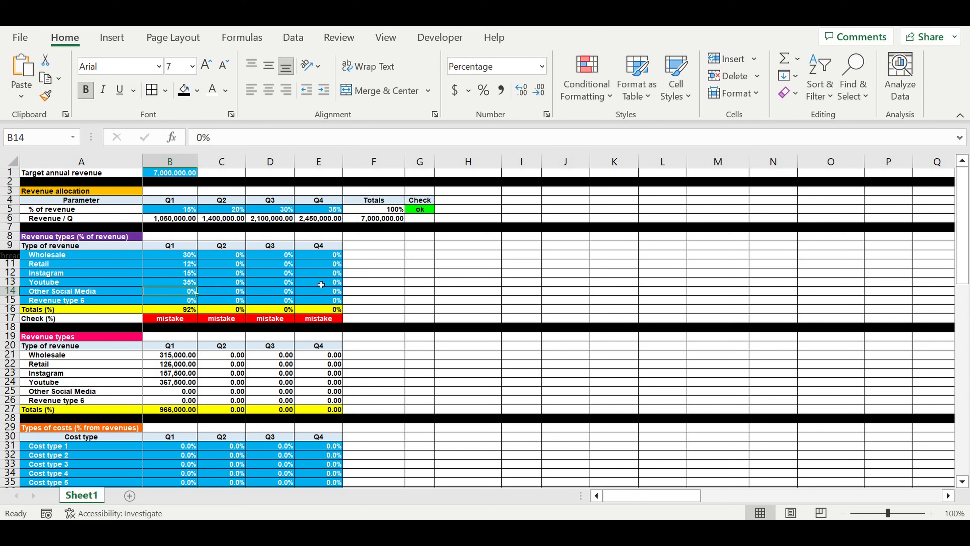
# Step: Try 18% and 9% as the Q1 share of Other Social Media
pyautogui.write('18')
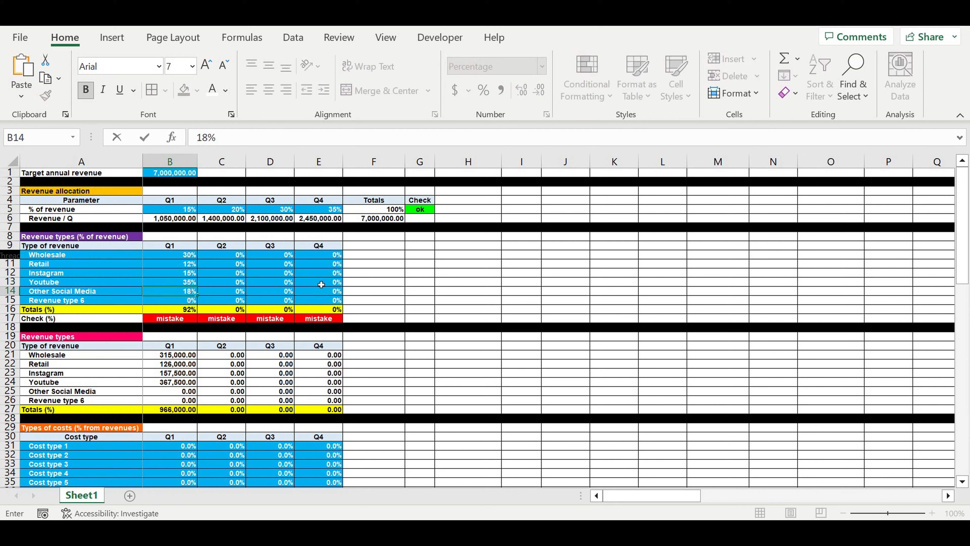
pyautogui.press('Return')
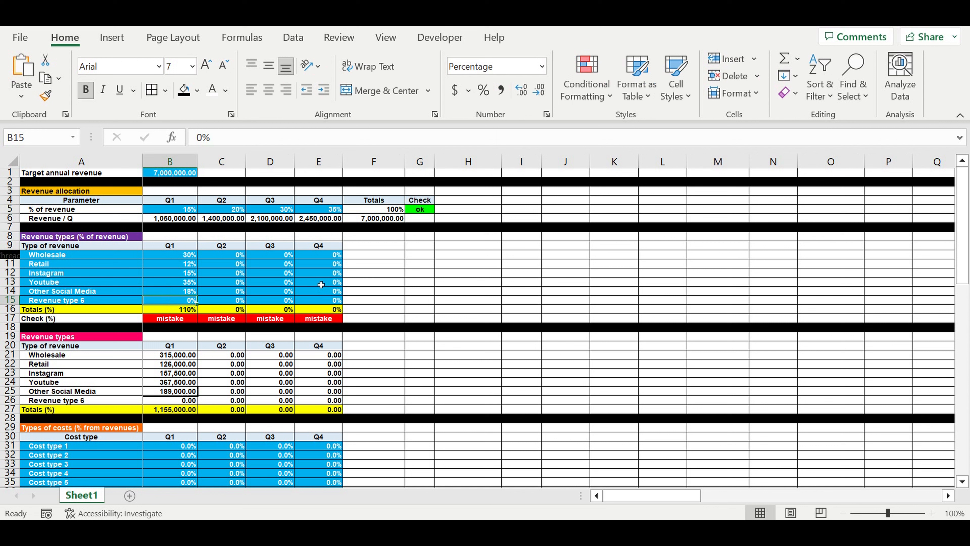
pyautogui.press('Up')
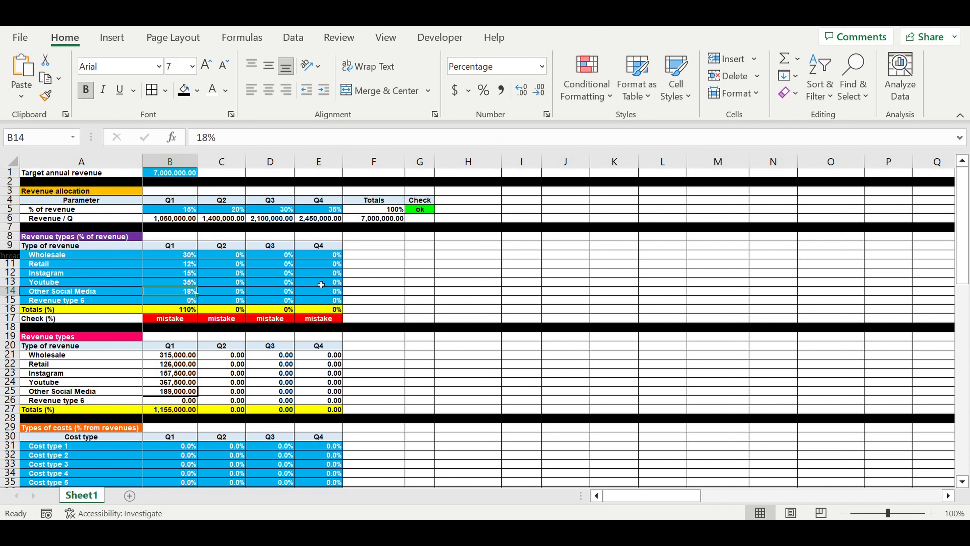
pyautogui.write('9')
pyautogui.press('Return')
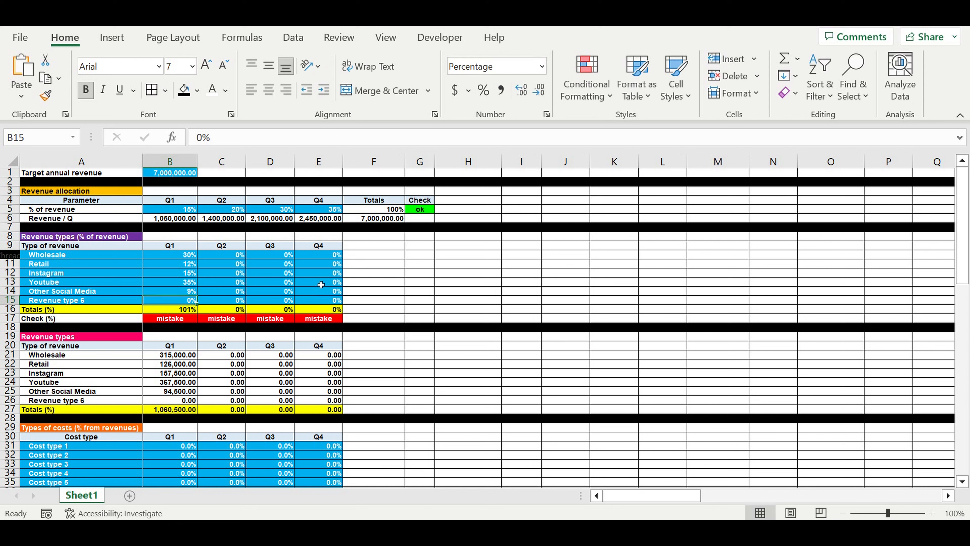
# Step: Set the Q1 share of Other Social Media to 8%
pyautogui.press('Up')
pyautogui.write('8')
pyautogui.press('Return')
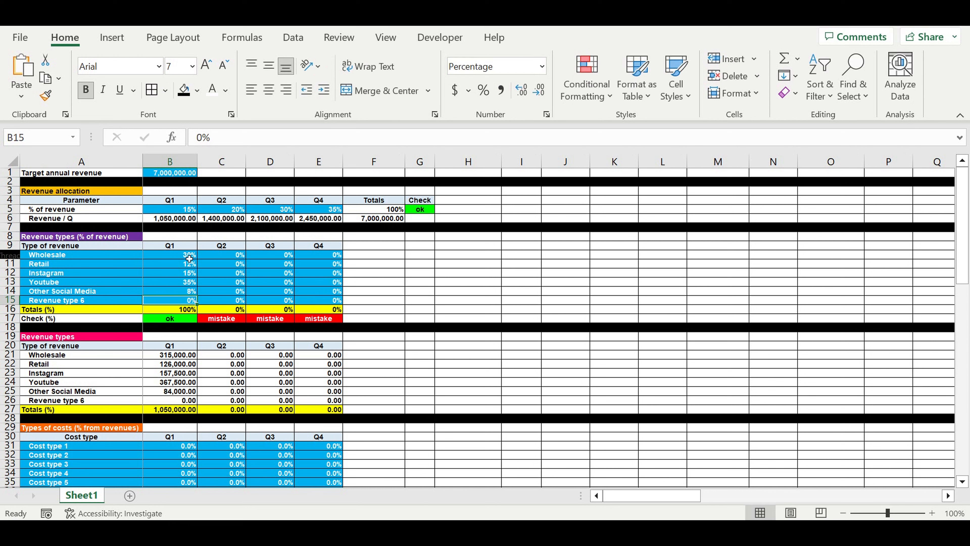
# Step: Copy the Q1 percentage shares of all six revenue types across to Q2, Q3 and Q4
pyautogui.click(166, 258)
pyautogui.moveTo(166, 257); pyautogui.dragTo(168, 300)
pyautogui.click(179, 218)
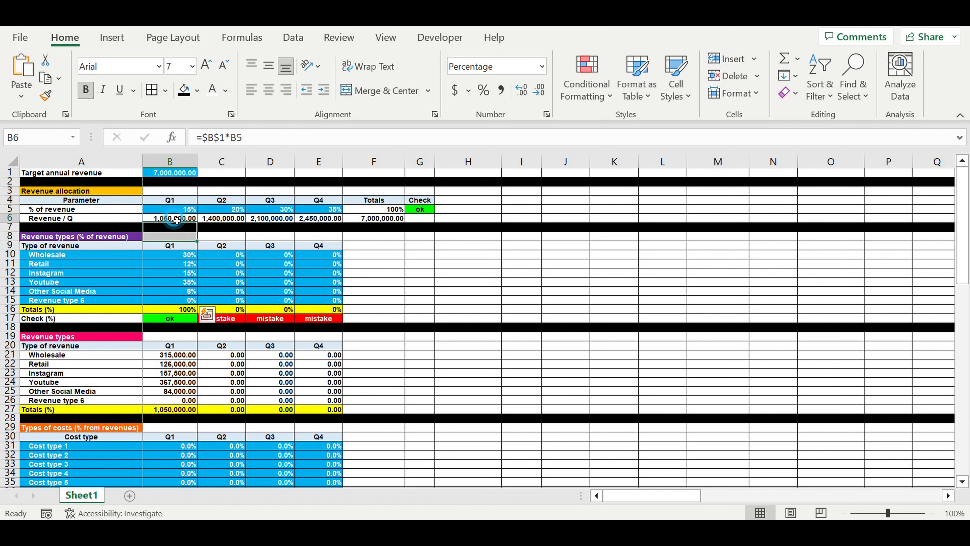
pyautogui.moveTo(177, 258); pyautogui.dragTo(177, 300)
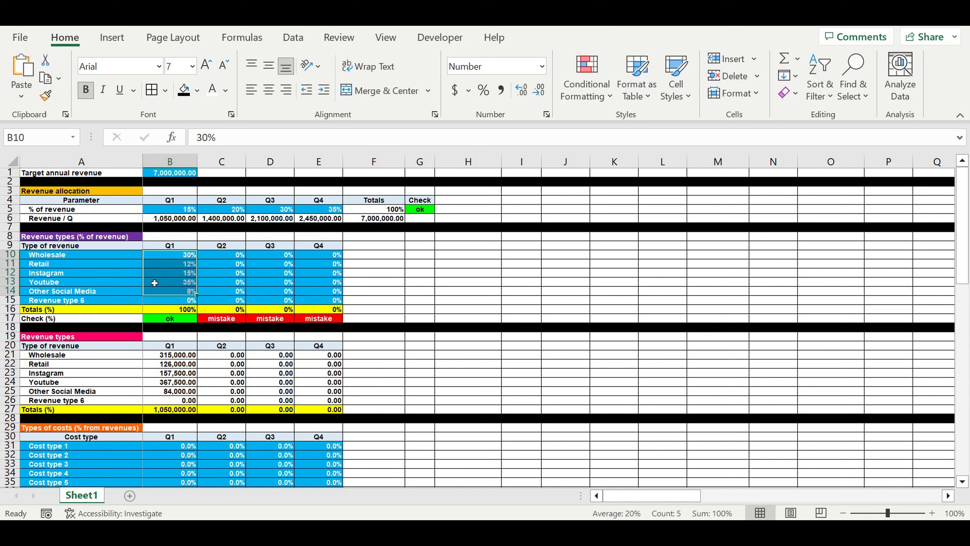
pyautogui.moveTo(60, 255); pyautogui.dragTo(69, 300)
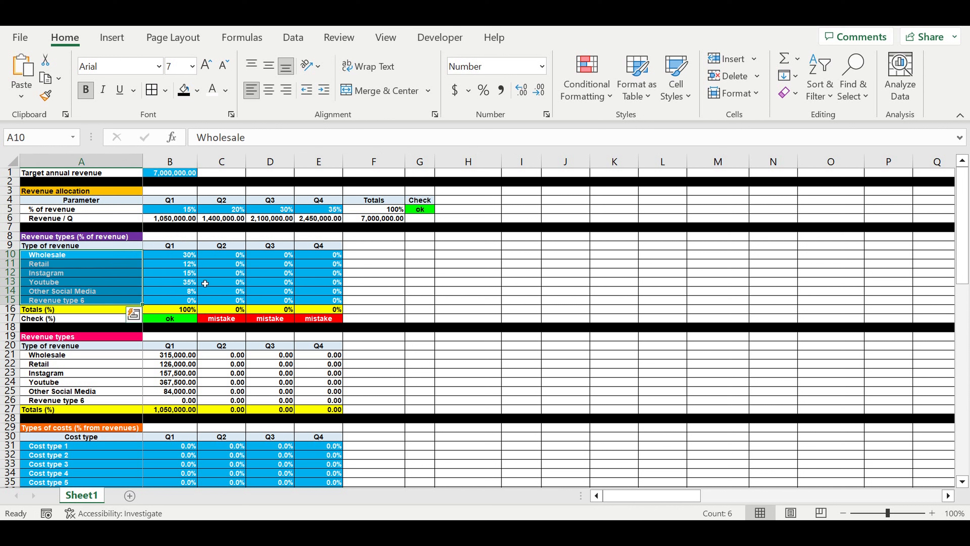
pyautogui.click(176, 263)
pyautogui.moveTo(176, 259); pyautogui.dragTo(340, 299)
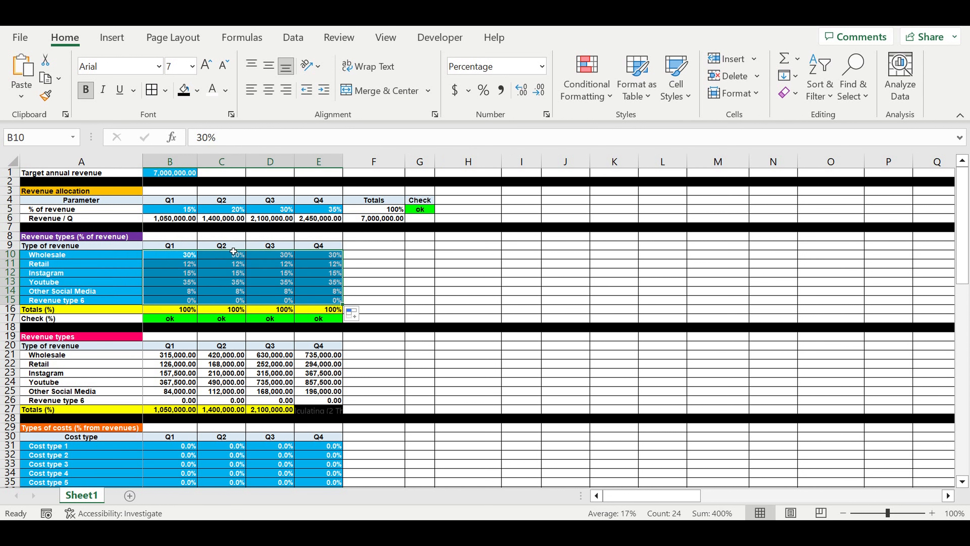
# Step: Review the quarterly shares of the revenue types together with the quarterly revenue allocation and the target annual revenue
pyautogui.moveTo(237, 255); pyautogui.dragTo(237, 301)
pyautogui.moveTo(283, 256); pyautogui.dragTo(282, 300)
pyautogui.moveTo(172, 209); pyautogui.dragTo(317, 208)
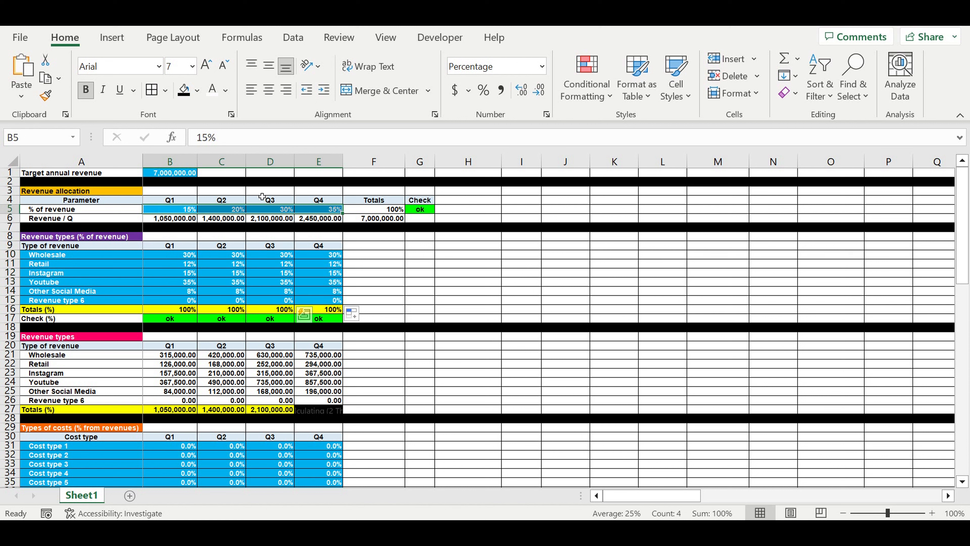
pyautogui.click(186, 176)
pyautogui.click(117, 255)
pyautogui.moveTo(124, 258); pyautogui.dragTo(324, 300)
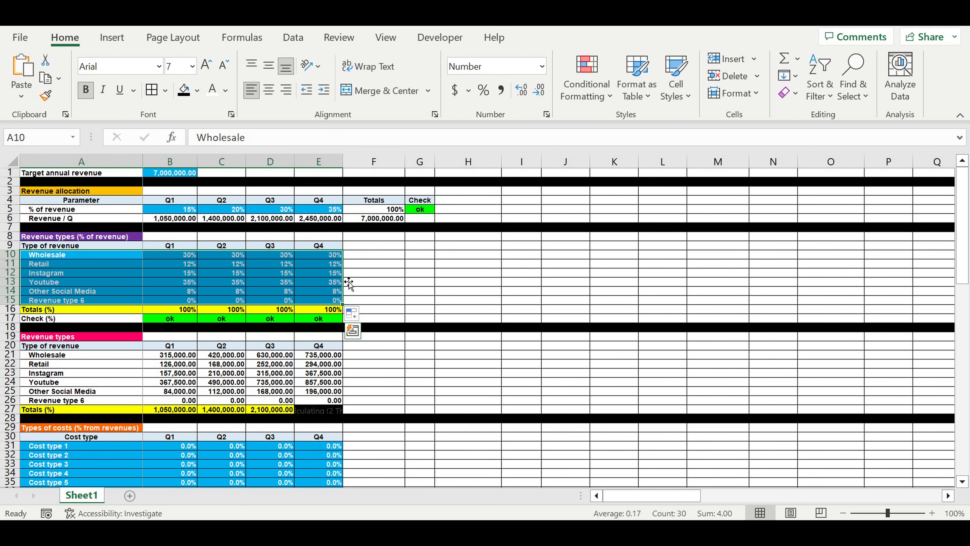
pyautogui.click(376, 273)
# Step: Examine the calculated revenue amounts per type and quarter, comparing the Q1 total with the Q1 revenue allocation
pyautogui.scroll(-1, 388, 308)
pyautogui.moveTo(170, 330); pyautogui.dragTo(310, 365)
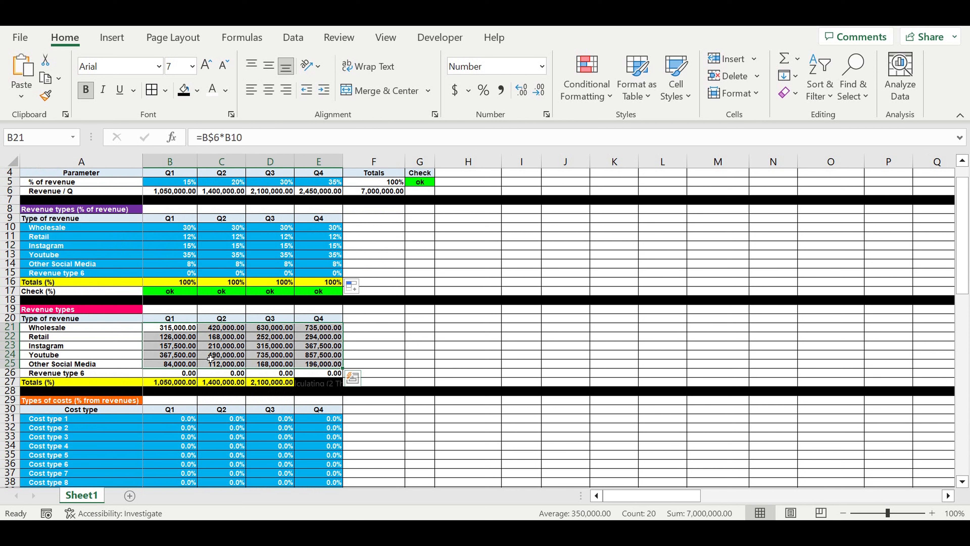
pyautogui.click(185, 346)
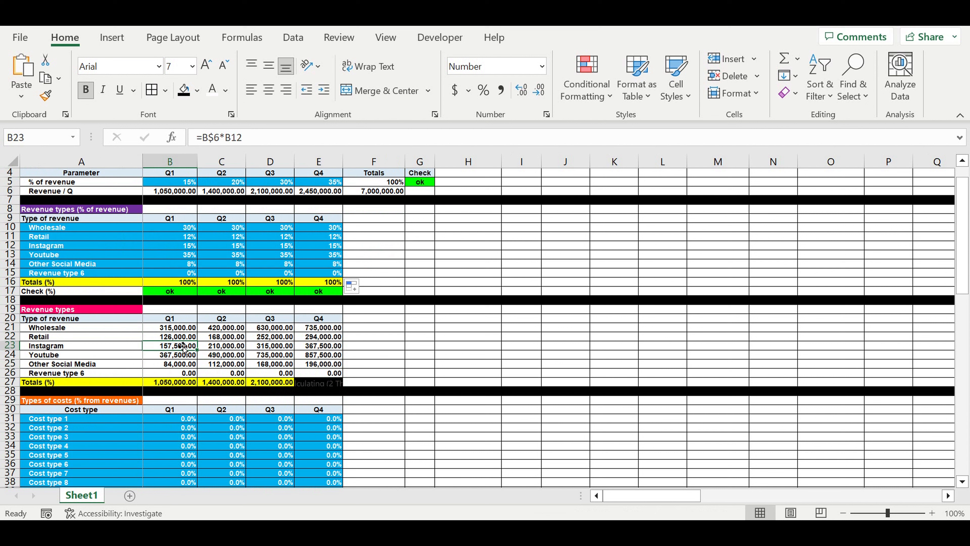
pyautogui.moveTo(128, 330); pyautogui.dragTo(315, 366)
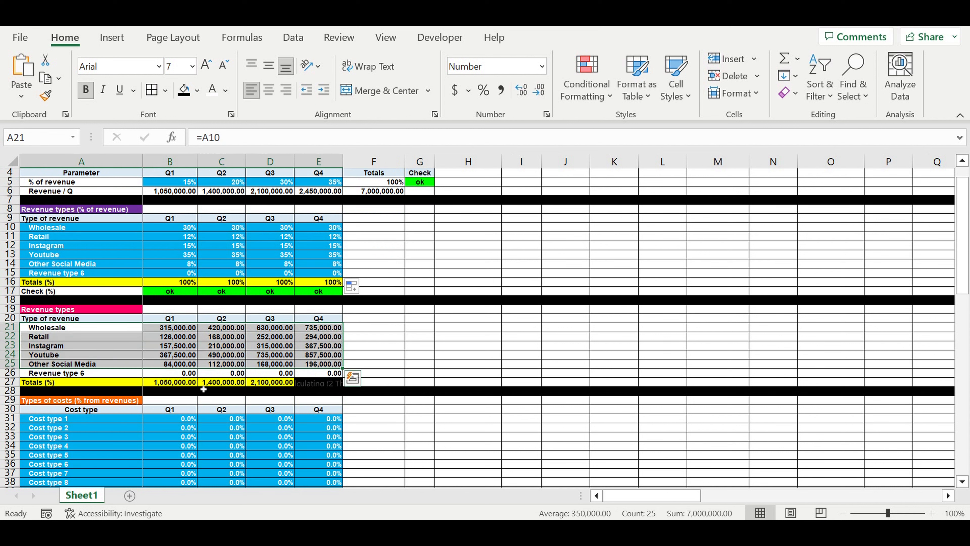
pyautogui.click(173, 383)
pyautogui.click(176, 195)
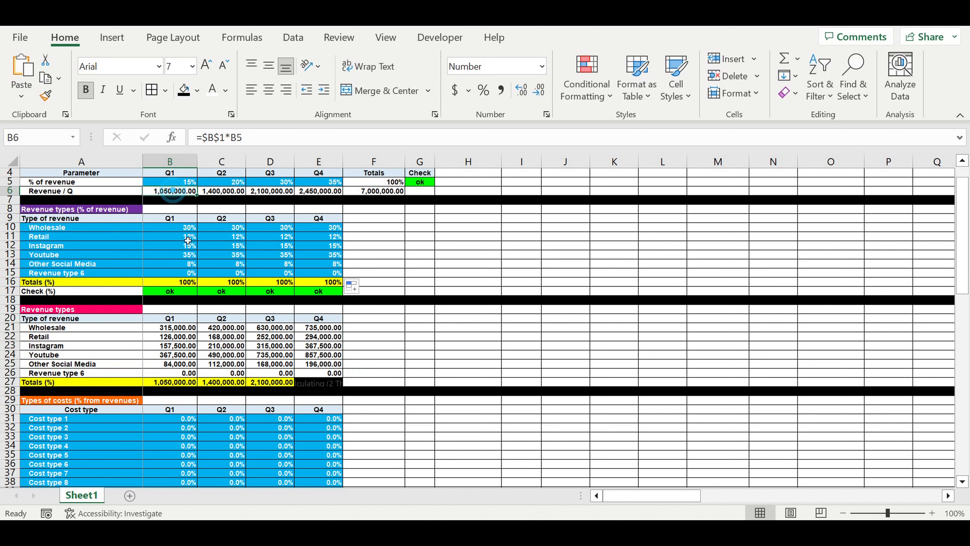
pyautogui.moveTo(170, 328); pyautogui.dragTo(329, 367)
pyautogui.click(51, 330)
pyautogui.moveTo(51, 338); pyautogui.dragTo(56, 364)
# Step: Rename cost types 1 and 2 in the cost percentage table as Office costs and Ads
pyautogui.scroll(-4, 422, 344)
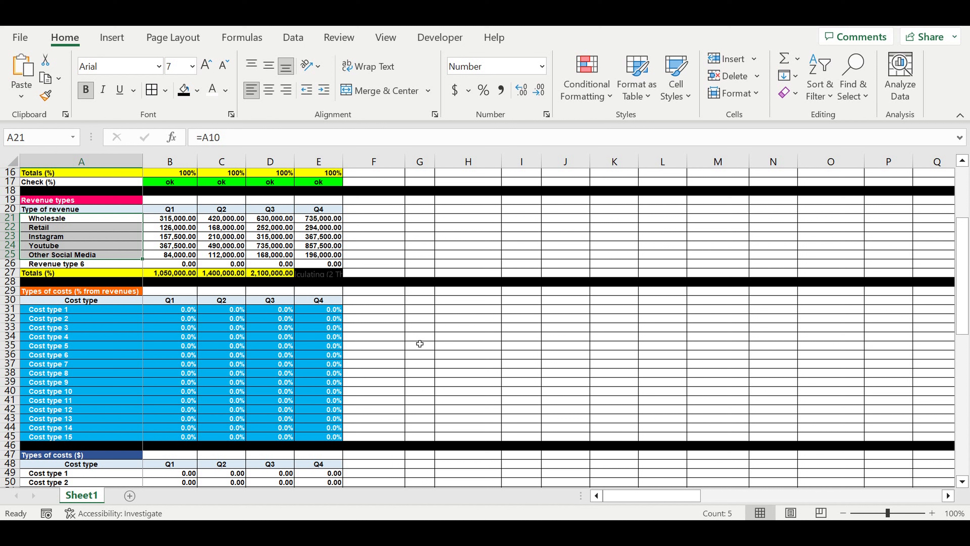
pyautogui.click(420, 342)
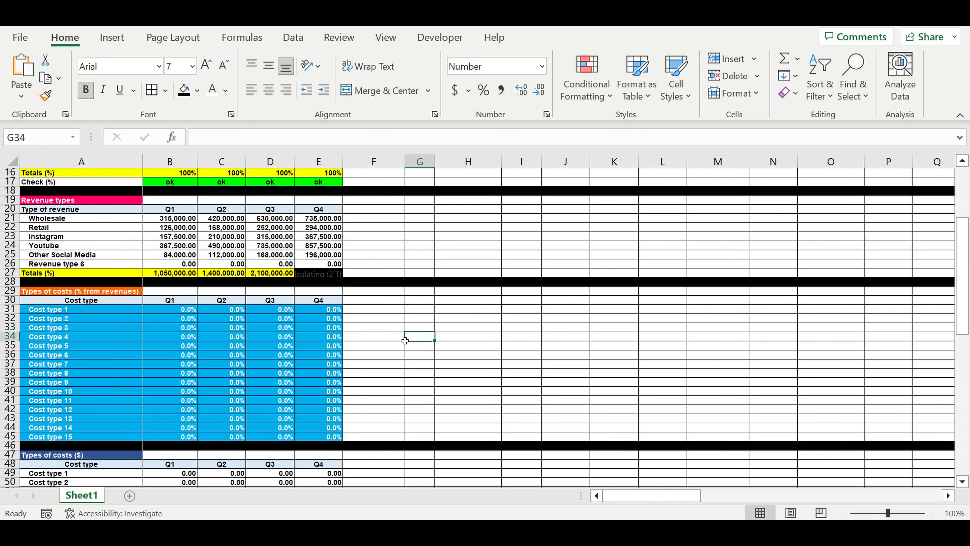
pyautogui.click(41, 295)
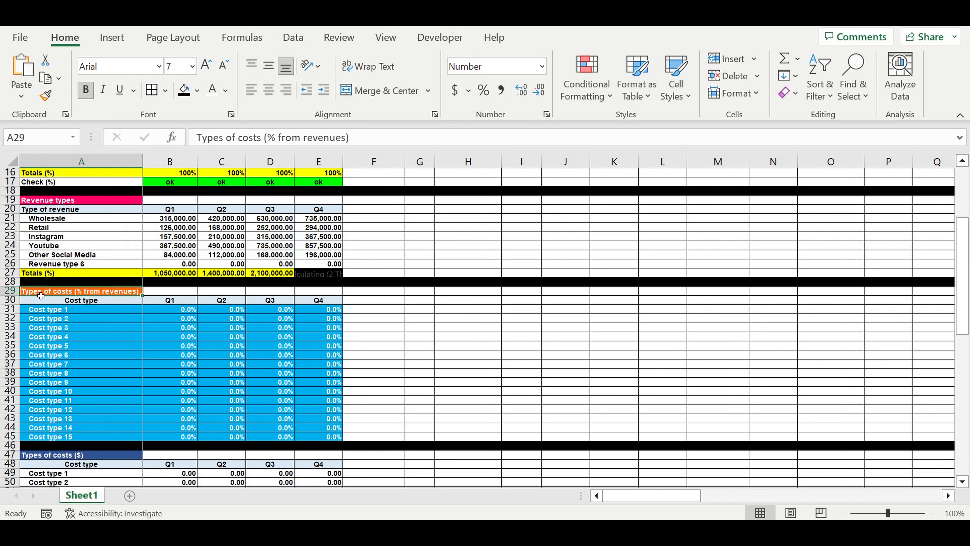
pyautogui.click(92, 355)
pyautogui.click(62, 311)
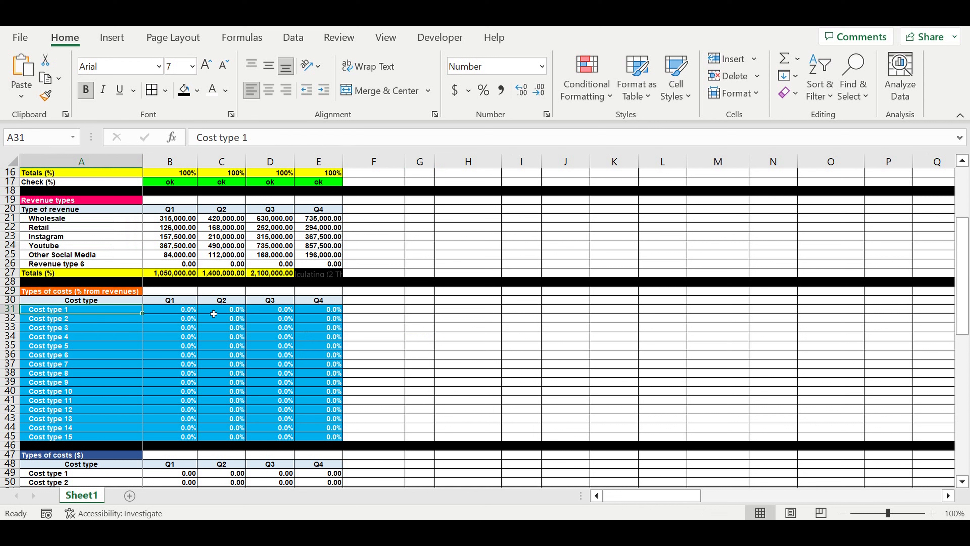
pyautogui.write('O')
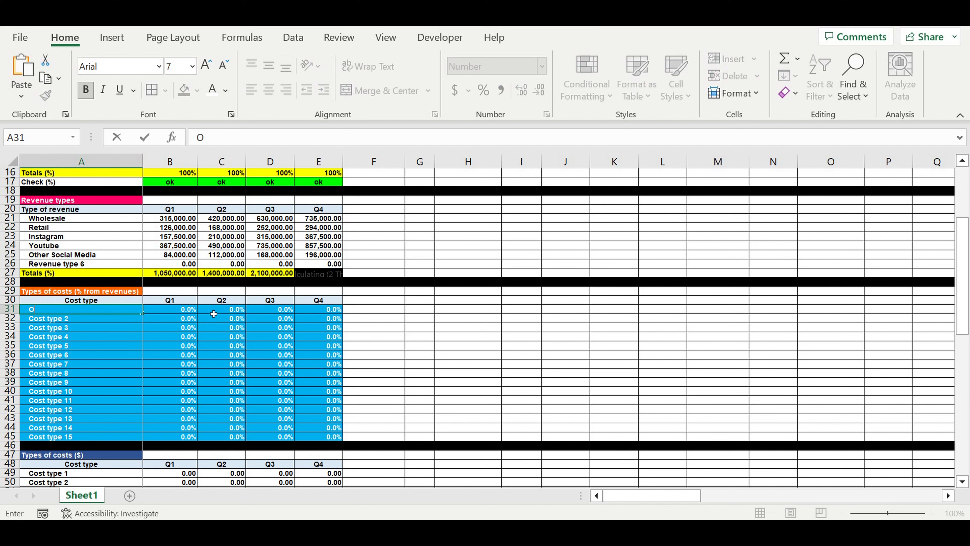
pyautogui.write('ffice costs')
pyautogui.press('Return')
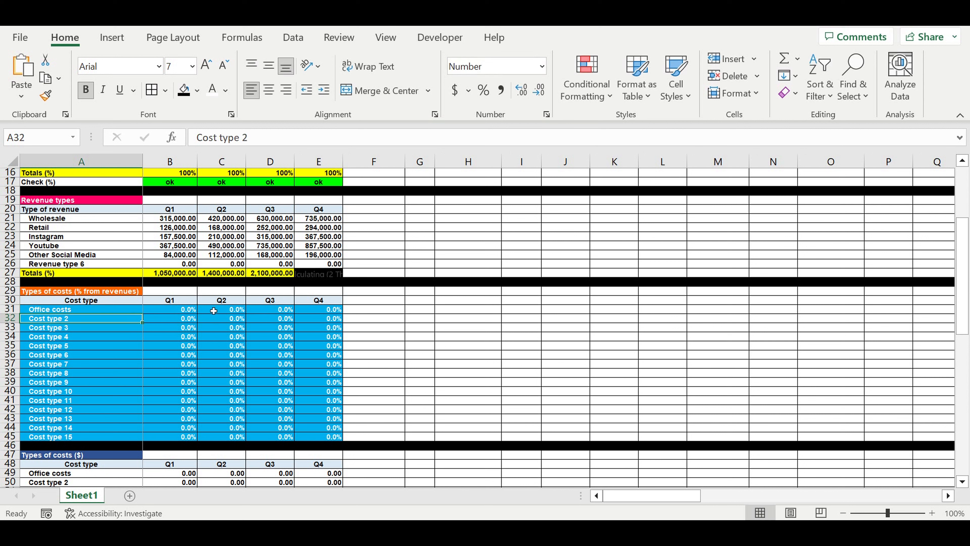
pyautogui.write('Ads')
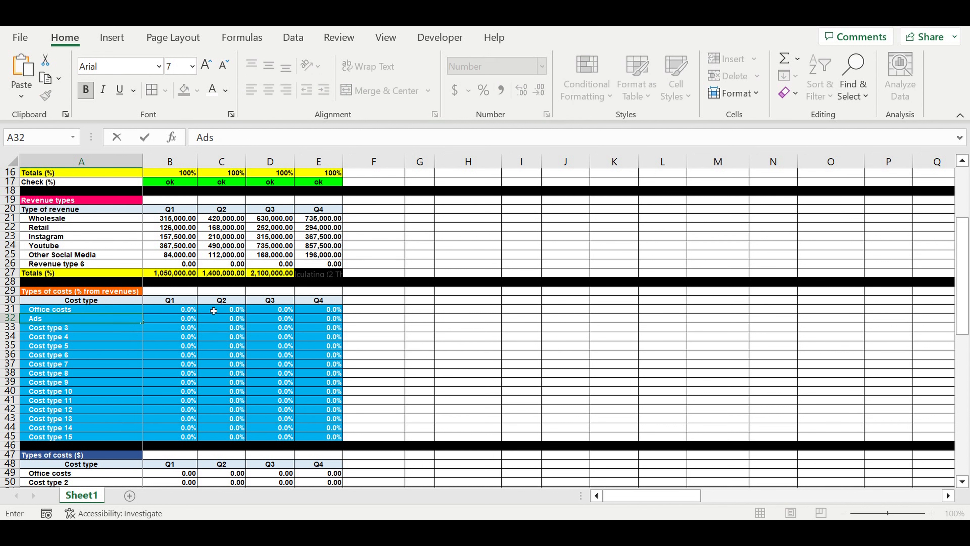
pyautogui.press('Return')
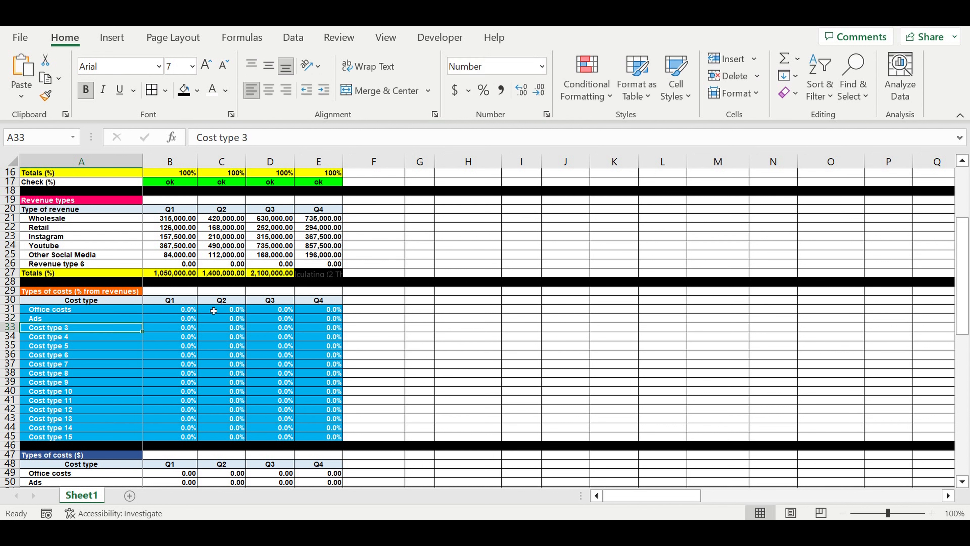
# Step: Rename cost types 3, 4 and 5 in the cost percentage table as Payroll, Fixed costs and Direct costs
pyautogui.write('Payroll')
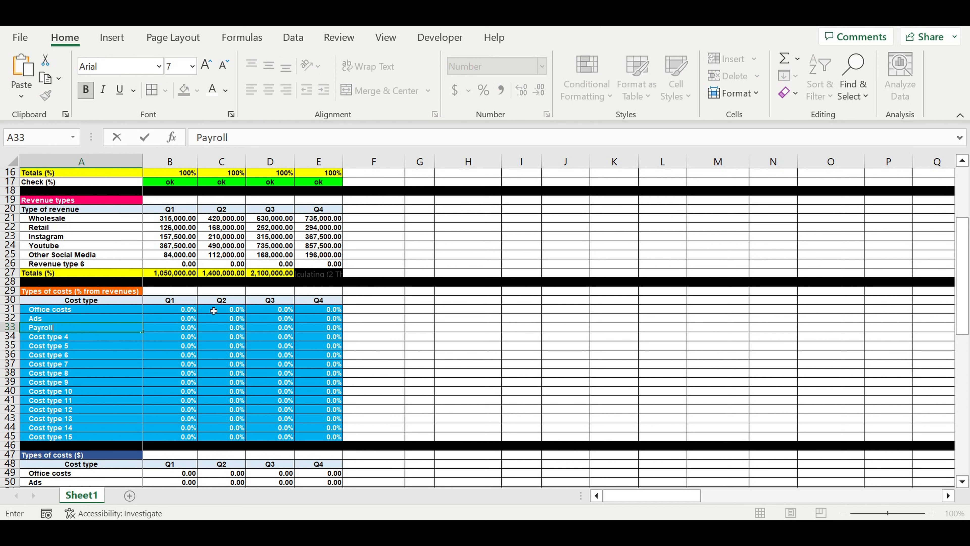
pyautogui.press('Return')
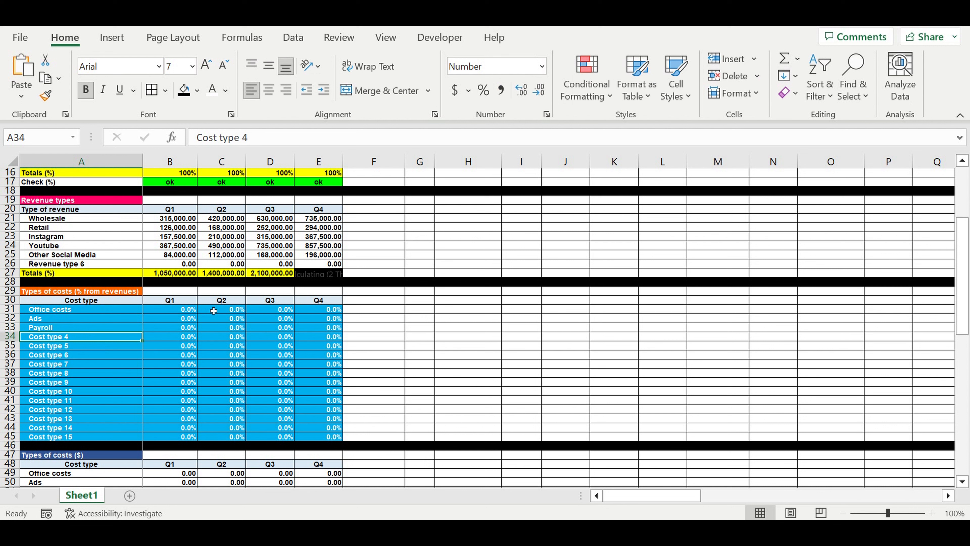
pyautogui.write('Fixed costs')
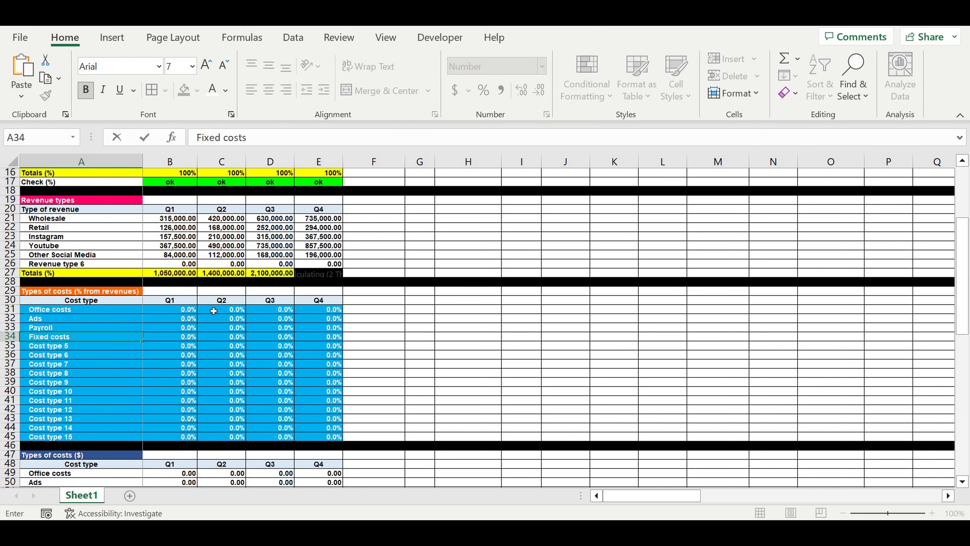
pyautogui.press('Return')
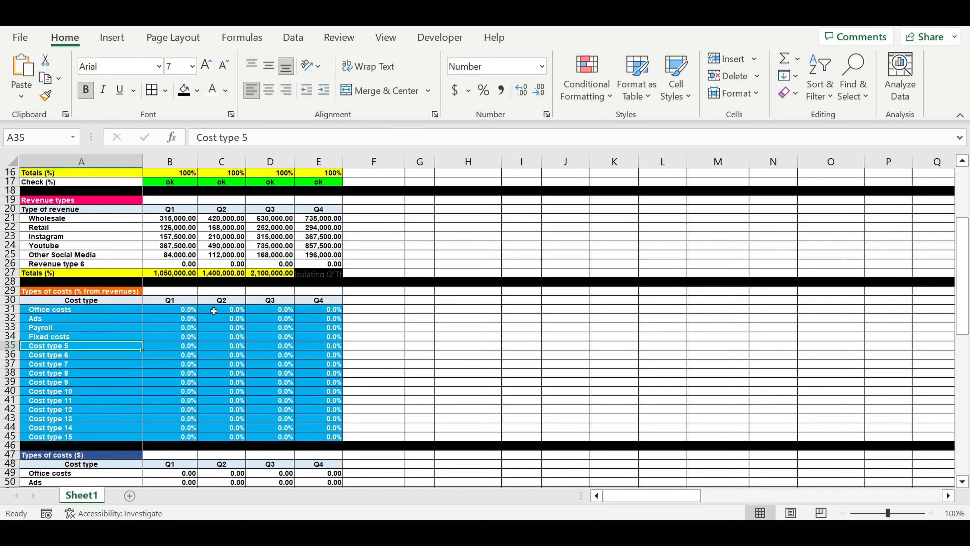
pyautogui.write('Direct costs')
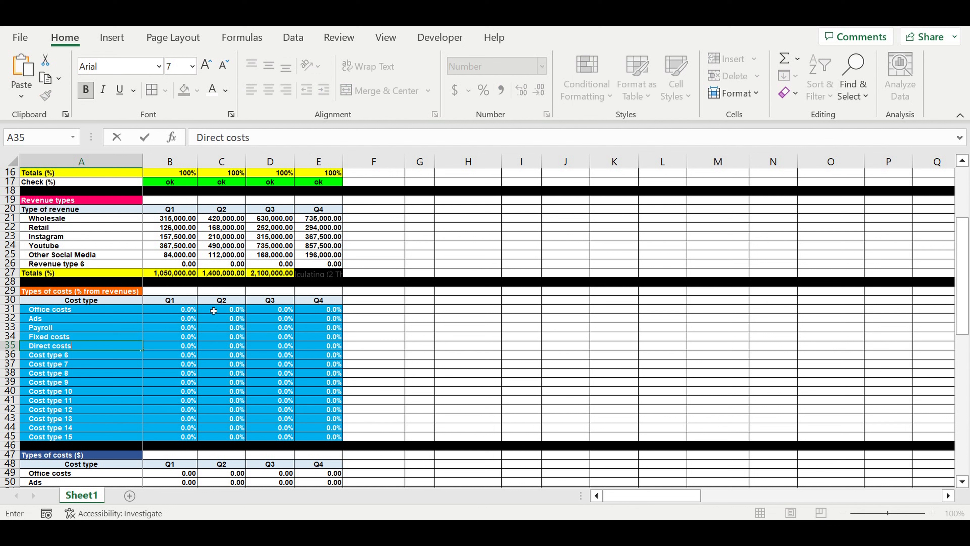
pyautogui.press('Return')
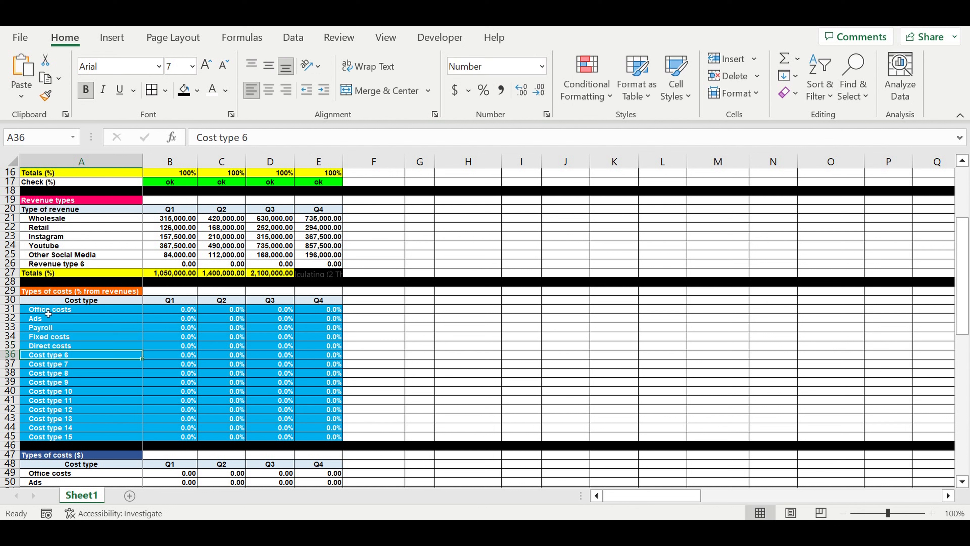
# Step: Review the cost type names and the heading of the table of costs as a percentage of revenues
pyautogui.moveTo(61, 312); pyautogui.dragTo(71, 439)
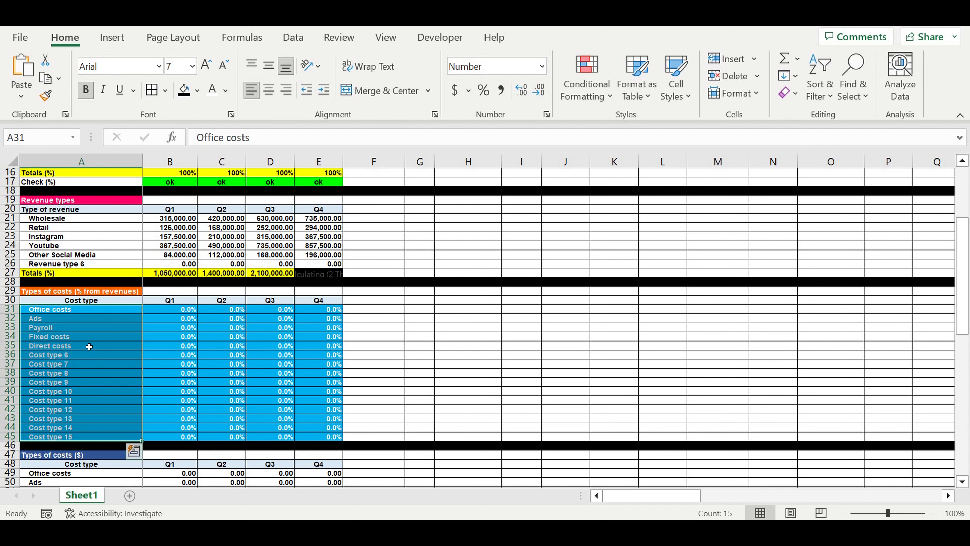
pyautogui.click(169, 346)
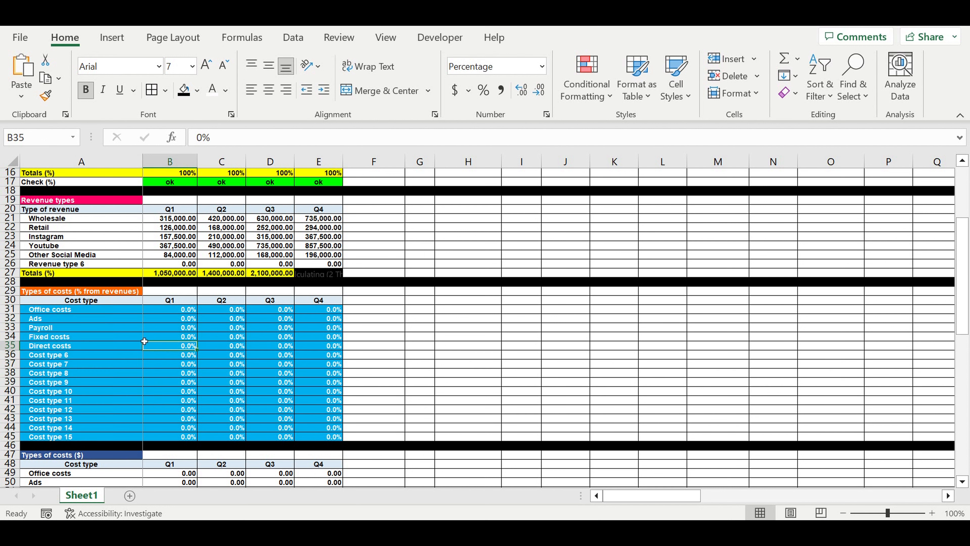
pyautogui.click(46, 295)
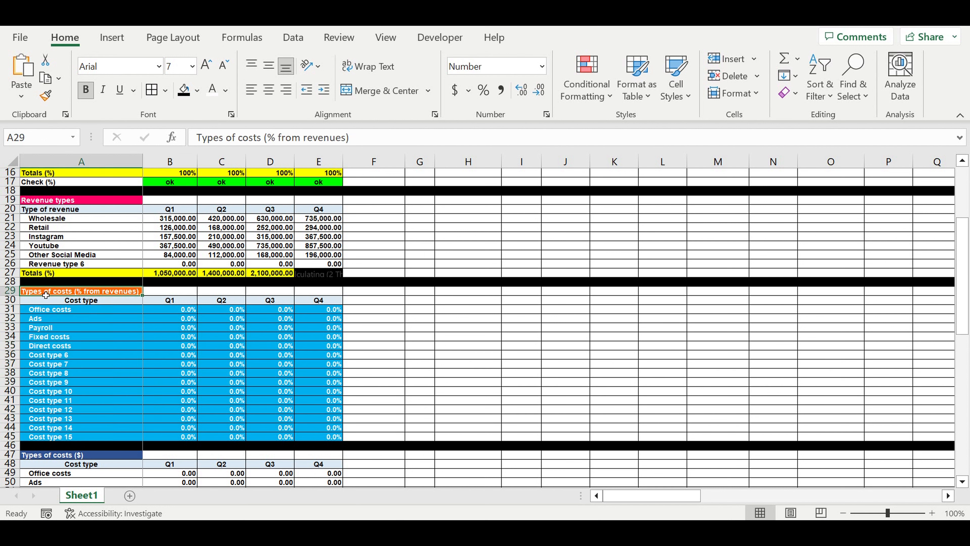
pyautogui.click(170, 310)
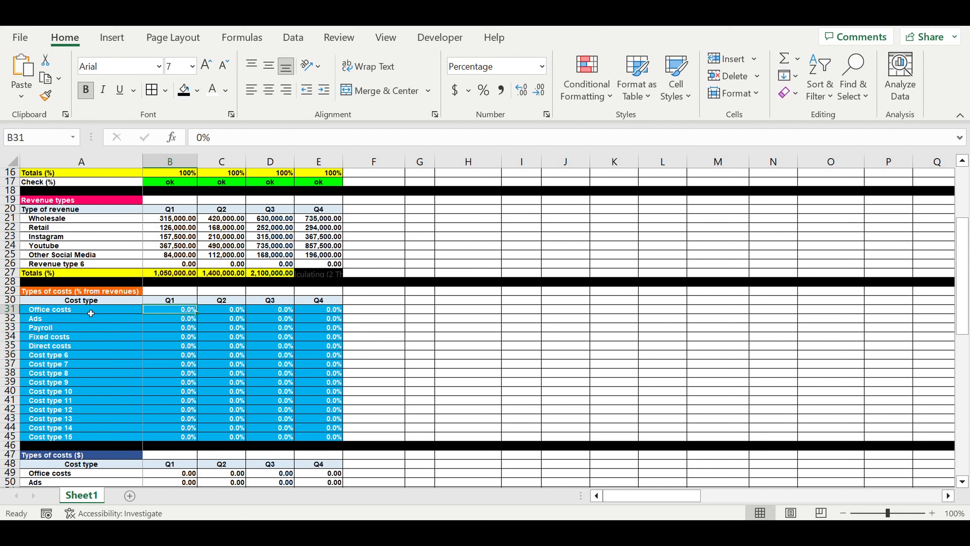
pyautogui.click(61, 311)
pyautogui.click(52, 319)
pyautogui.click(53, 328)
pyautogui.click(54, 337)
pyautogui.click(67, 366)
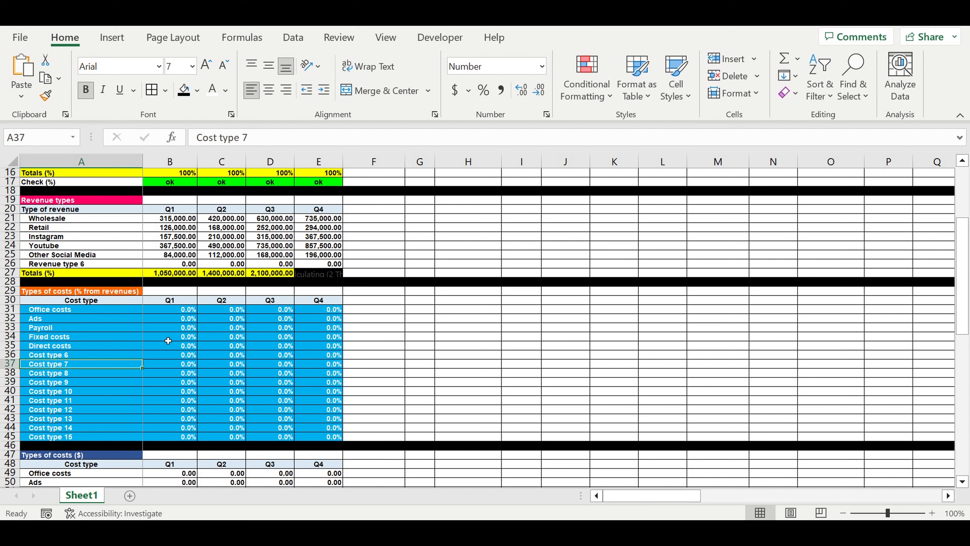
# Step: Enter the Q1 cost percentages: Office costs 2%, Ads 8%, Payroll 12%, Fixed costs 4% and Direct costs 25%
pyautogui.click(187, 311)
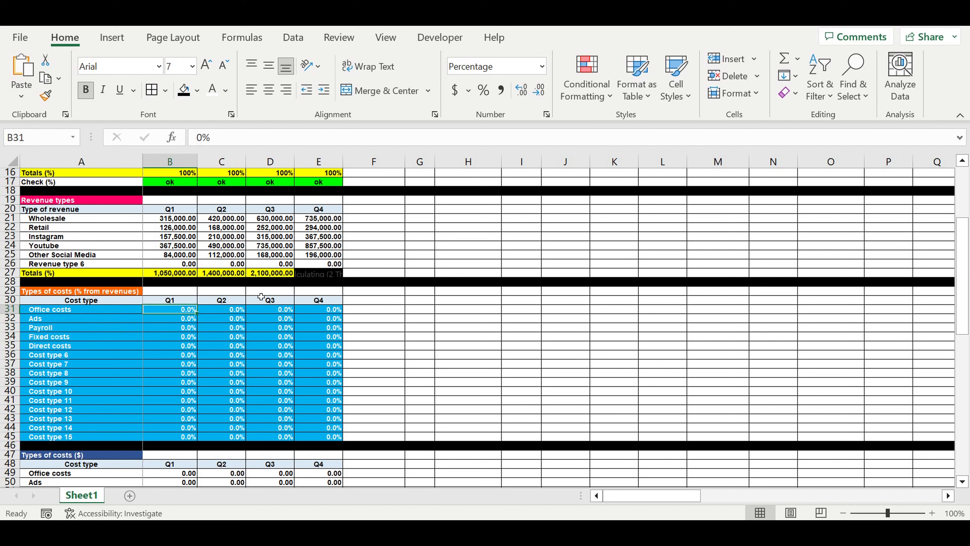
pyautogui.write('2')
pyautogui.press('Return')
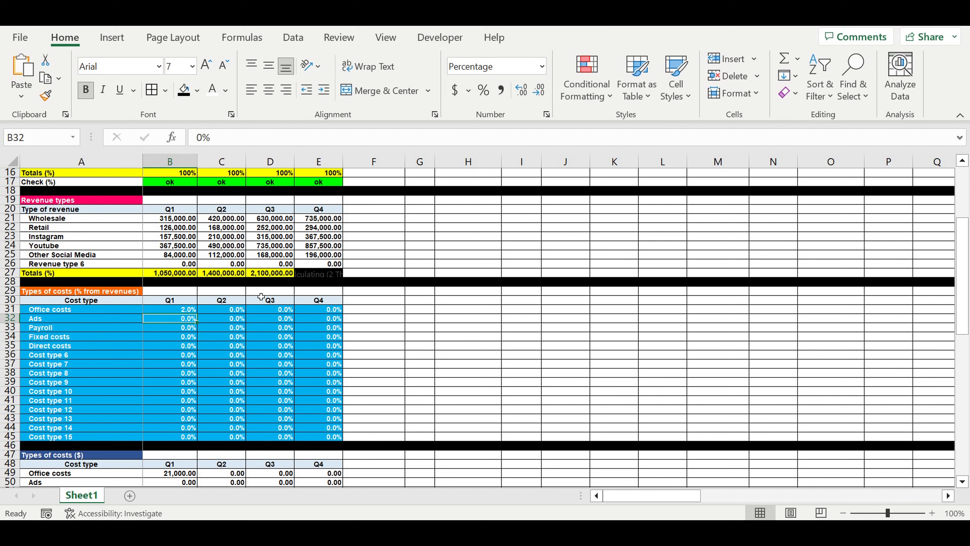
pyautogui.write('8')
pyautogui.press('Return')
pyautogui.write('12')
pyautogui.press('Return')
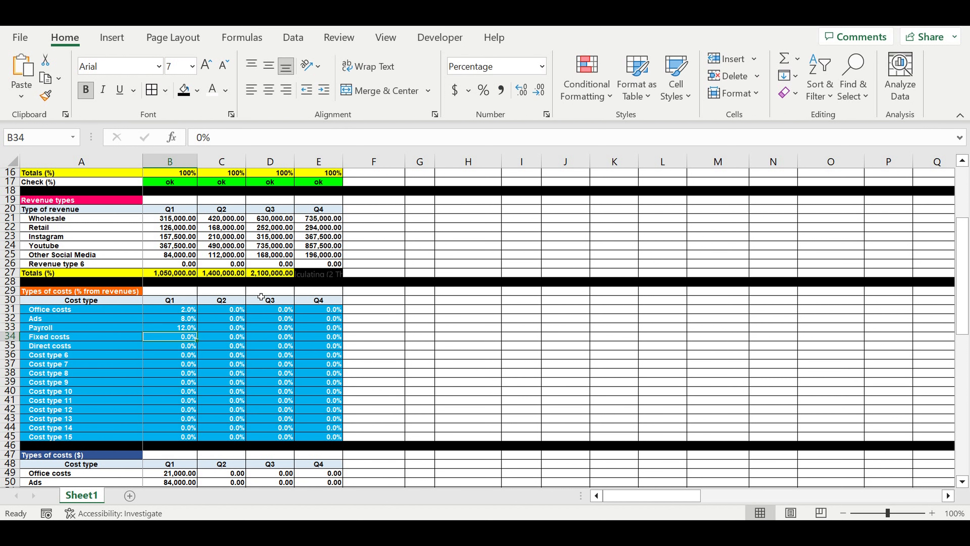
pyautogui.write('4')
pyautogui.press('Return')
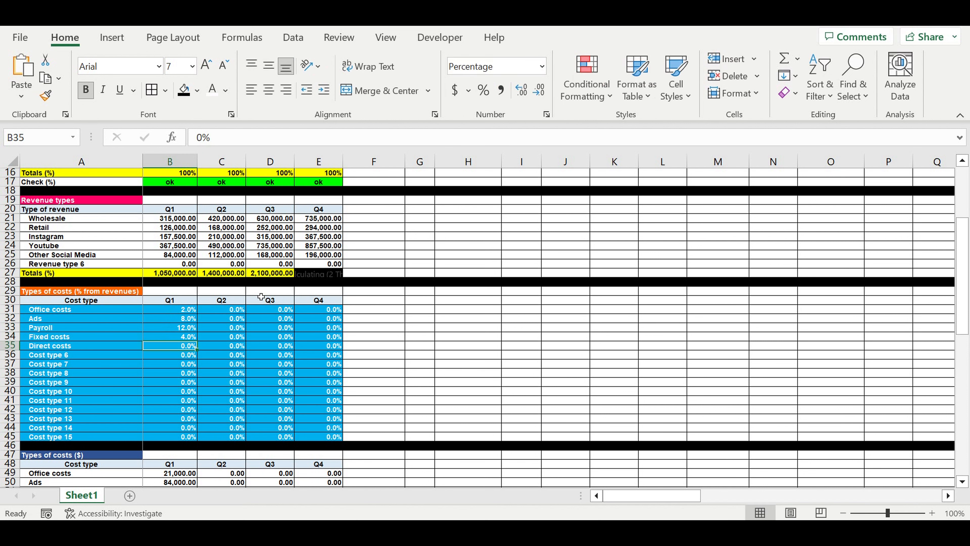
pyautogui.write('25')
pyautogui.press('Return')
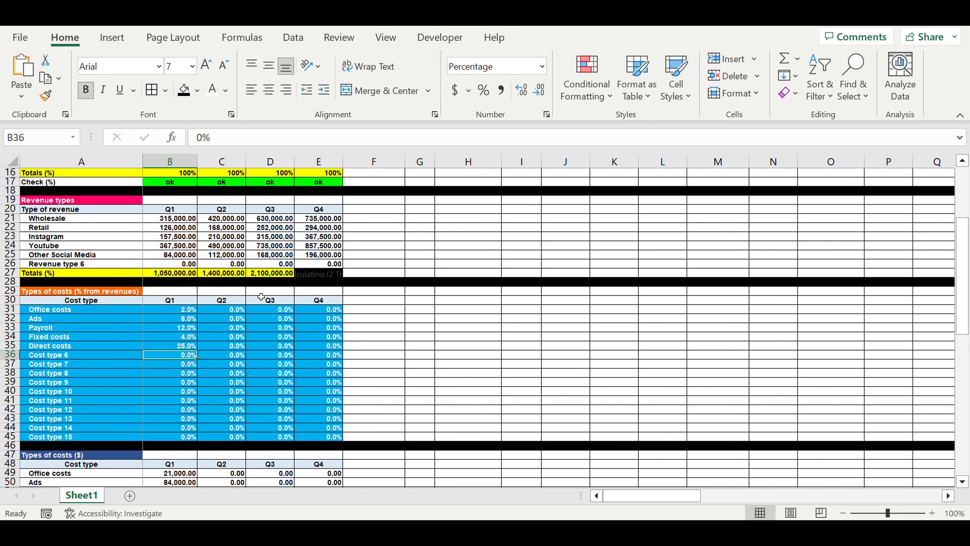
# Step: Copy the Q1 percentages of all fifteen cost types across to Q2, Q3 and Q4
pyautogui.scroll(-1, 261, 296)
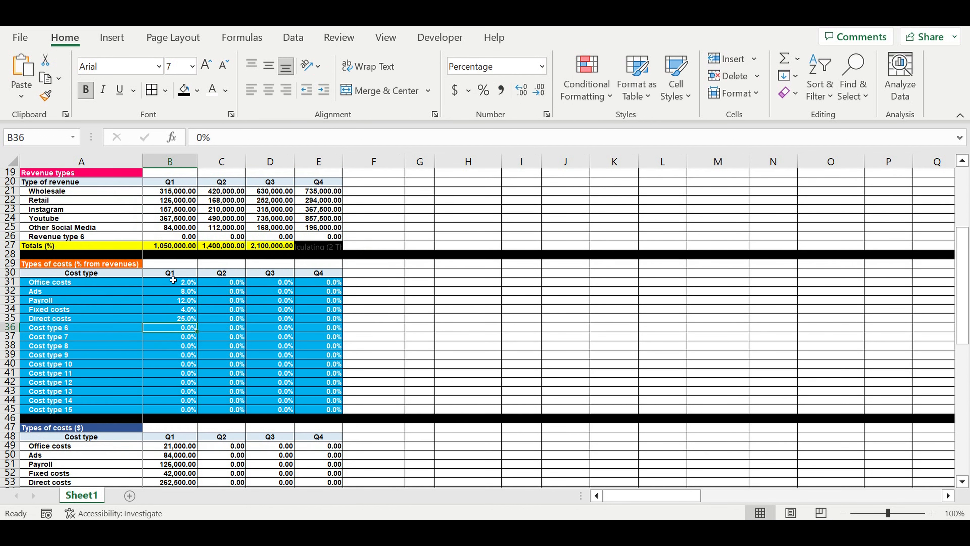
pyautogui.click(179, 273)
pyautogui.moveTo(179, 288); pyautogui.dragTo(338, 401)
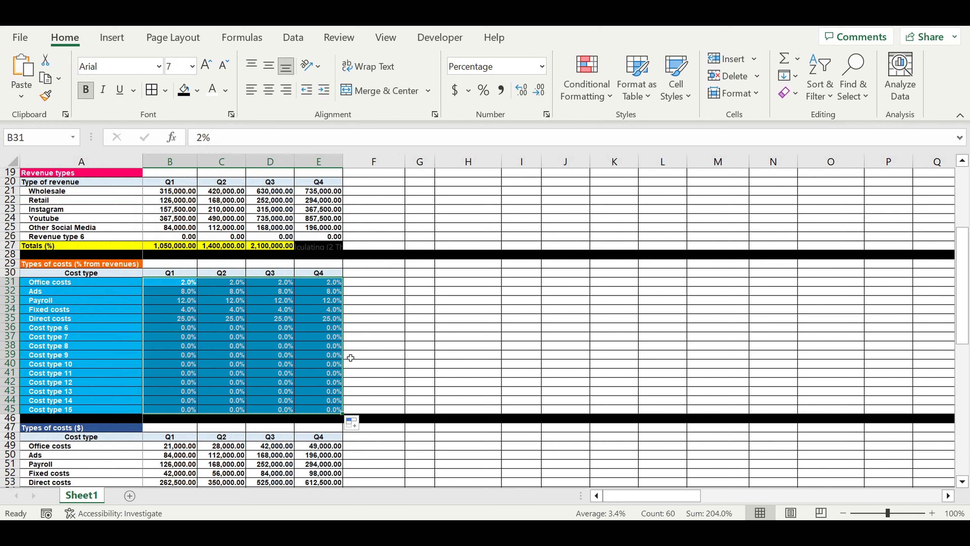
pyautogui.click(294, 349)
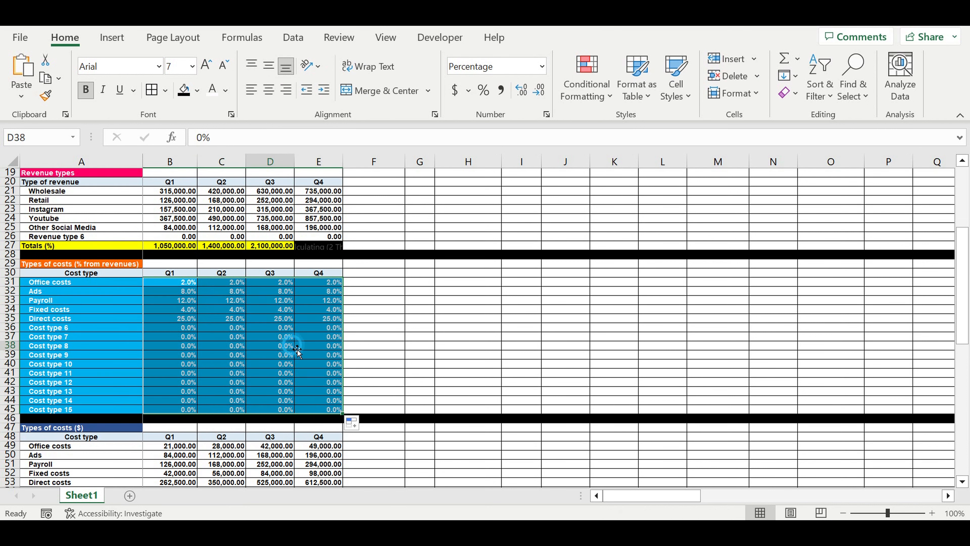
# Step: Review the cost percentages quarter by quarter, comparing the Q1, Q2, Q3 and Q4 columns
pyautogui.click(171, 286)
pyautogui.moveTo(172, 286); pyautogui.dragTo(336, 320)
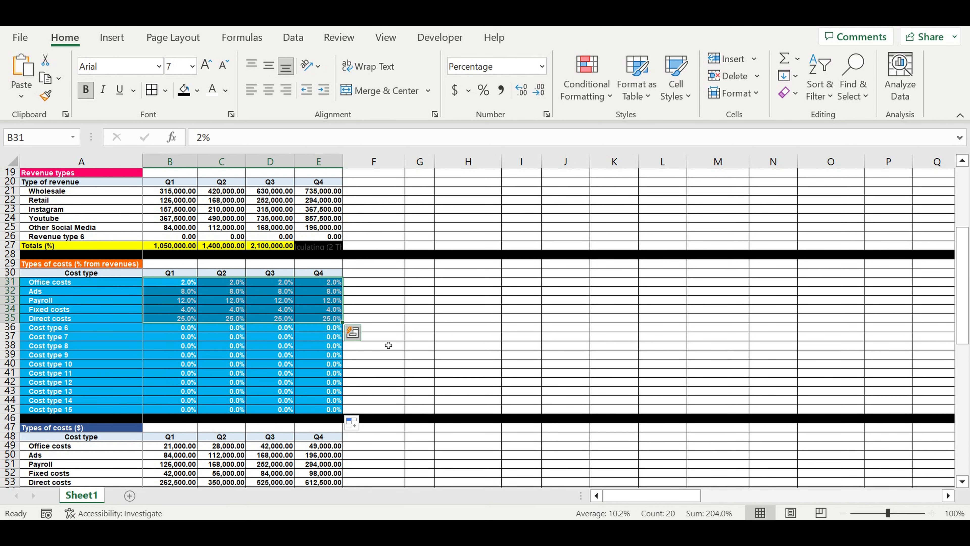
pyautogui.click(428, 311)
pyautogui.click(165, 294)
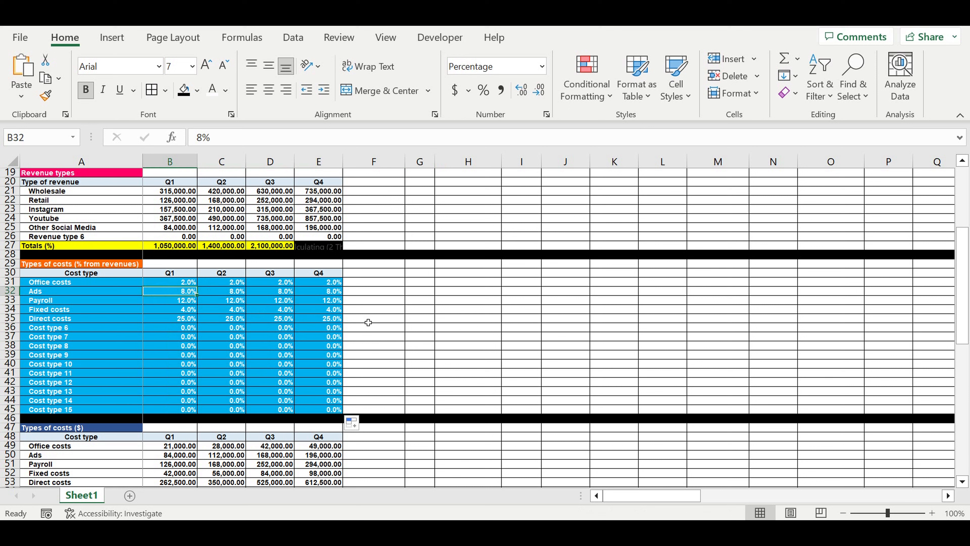
pyautogui.click(233, 283)
pyautogui.moveTo(233, 302); pyautogui.dragTo(287, 322)
pyautogui.click(271, 283)
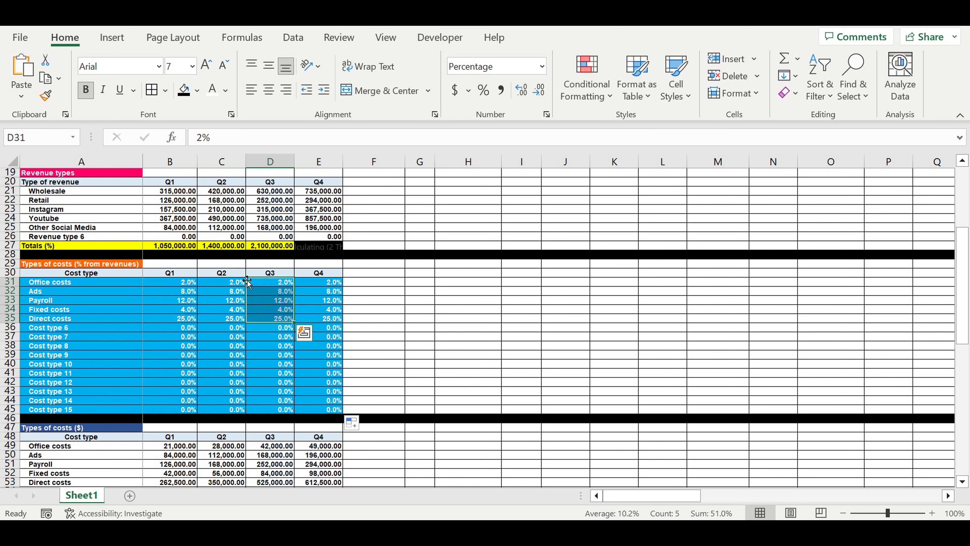
pyautogui.click(227, 274)
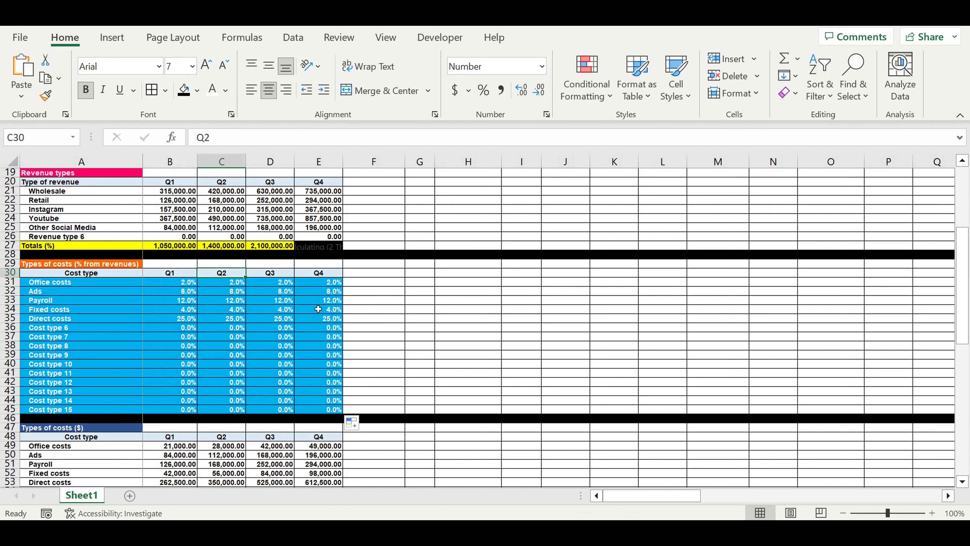
pyautogui.moveTo(187, 283); pyautogui.dragTo(172, 328)
pyautogui.moveTo(228, 284); pyautogui.dragTo(225, 347)
pyautogui.moveTo(276, 284); pyautogui.dragTo(279, 337)
pyautogui.moveTo(330, 284); pyautogui.dragTo(325, 338)
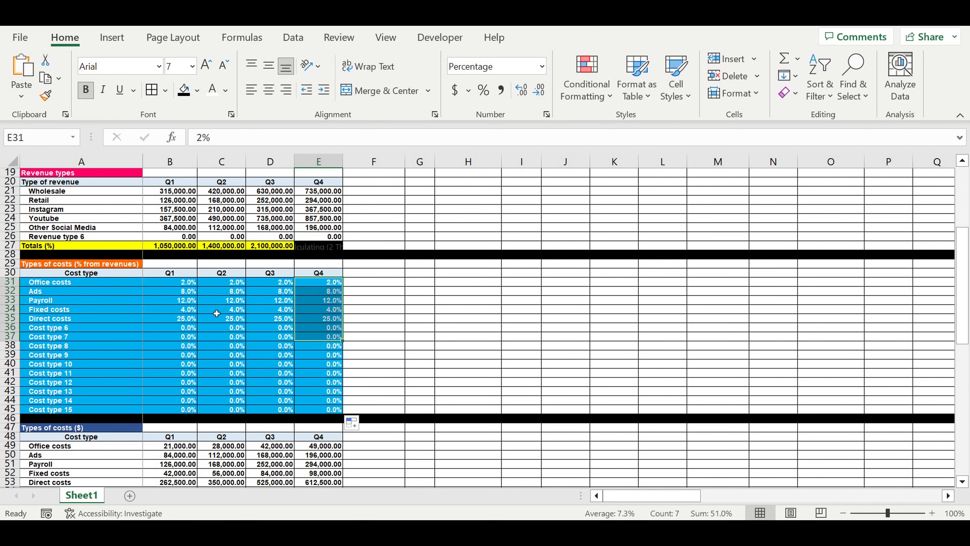
# Step: Examine the calculated dollar amounts per quarter and the linked names of the five cost types
pyautogui.scroll(-2, 268, 332)
pyautogui.scroll(-3, 269, 332)
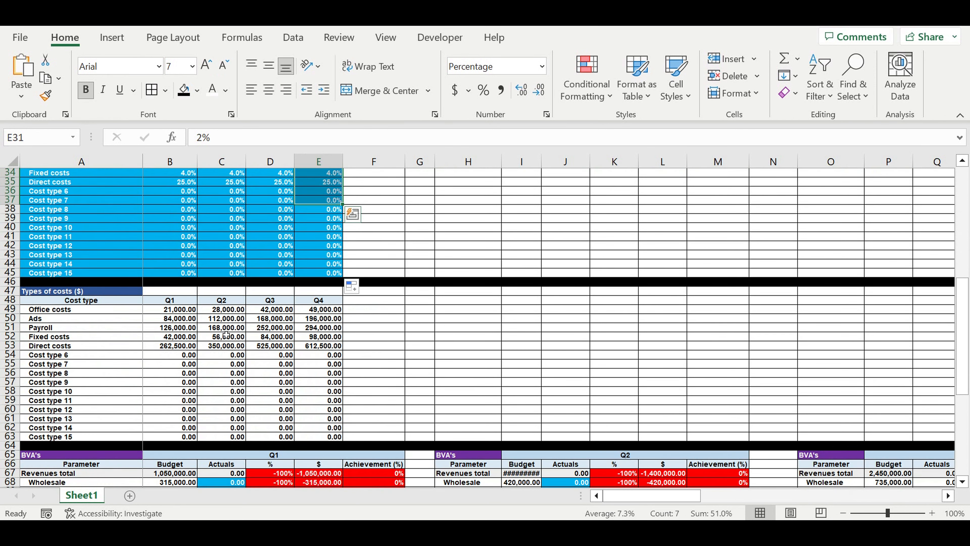
pyautogui.moveTo(174, 309); pyautogui.dragTo(318, 349)
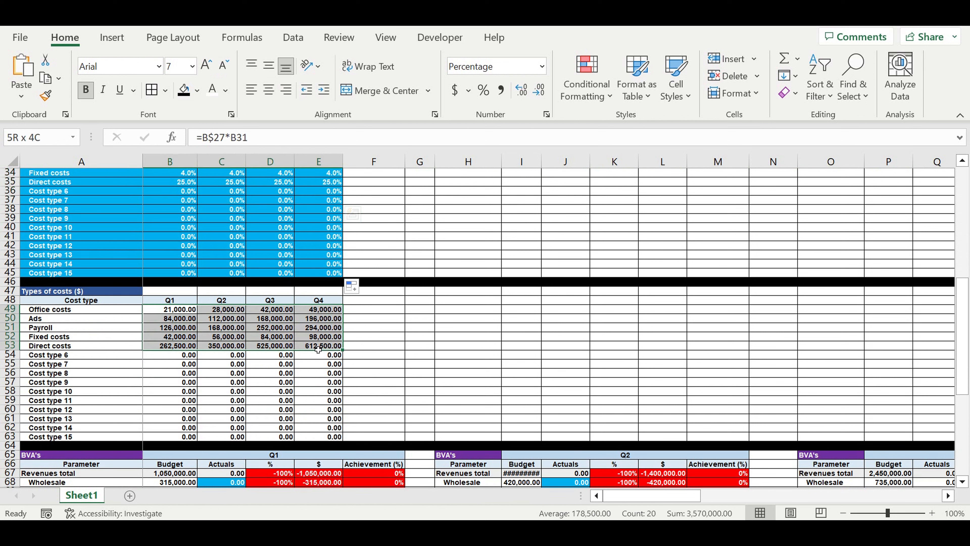
pyautogui.click(34, 310)
pyautogui.moveTo(34, 310); pyautogui.dragTo(48, 346)
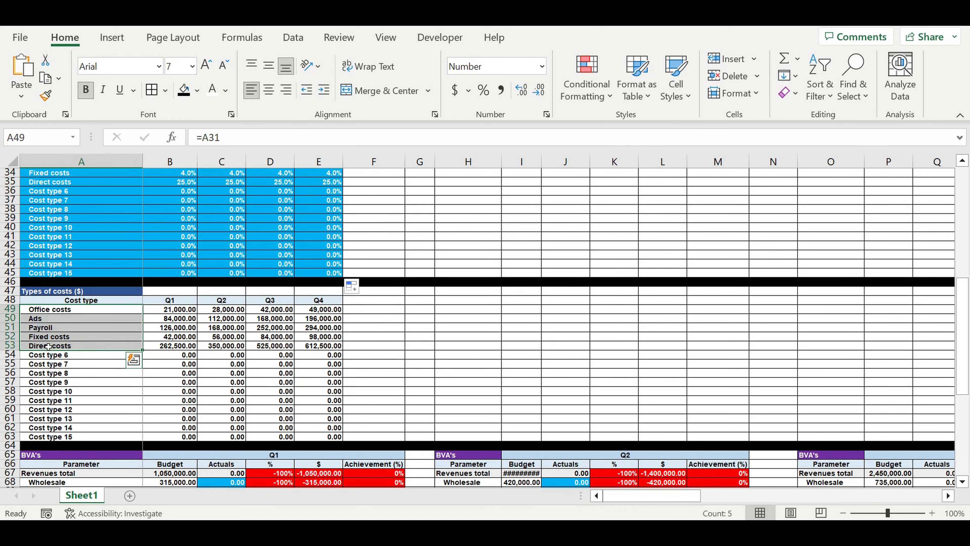
# Step: Examine the Q1 budget-versus-actuals table, checking the budgeted revenues and costs by type
pyautogui.scroll(-3, 252, 389)
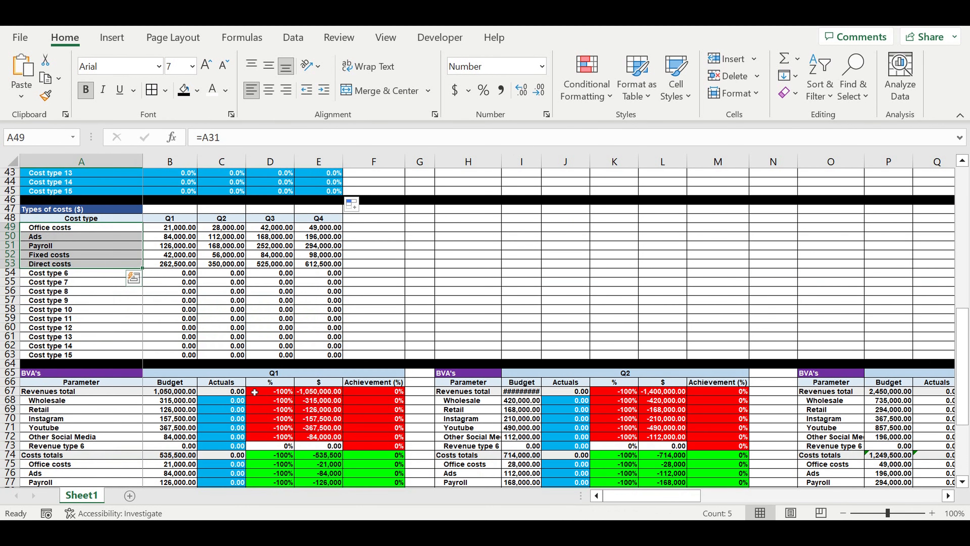
pyautogui.scroll(-2, 254, 391)
pyautogui.scroll(-2, 254, 389)
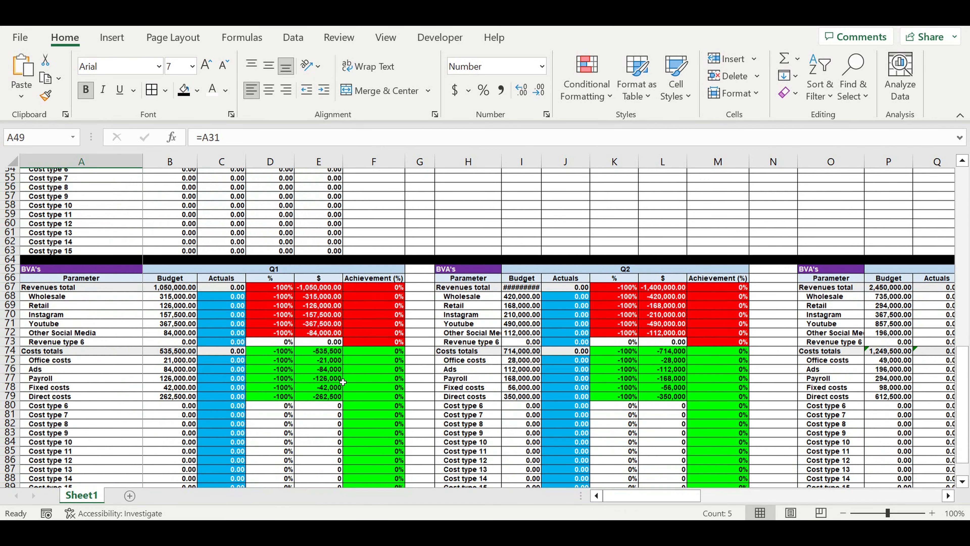
pyautogui.scroll(-1, 347, 382)
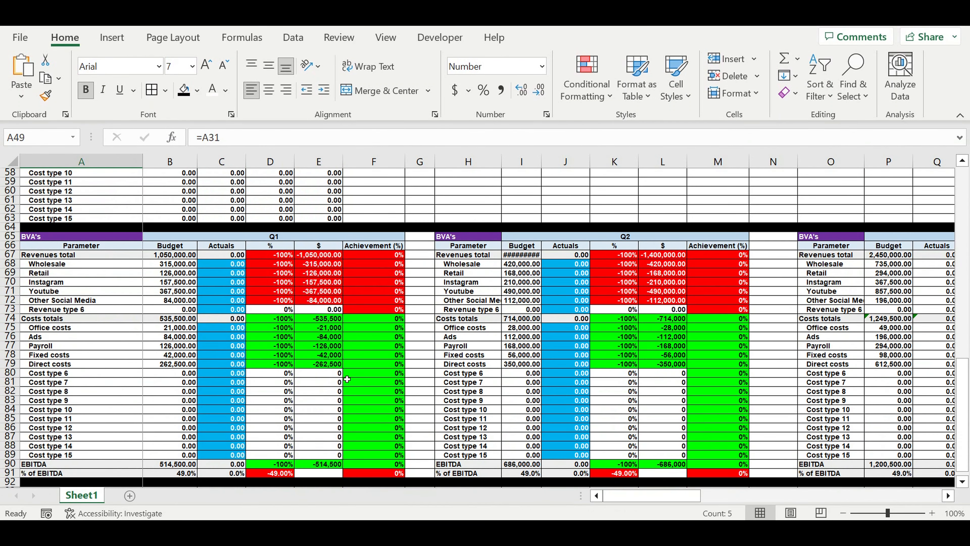
pyautogui.scroll(-1, 346, 380)
pyautogui.click(302, 208)
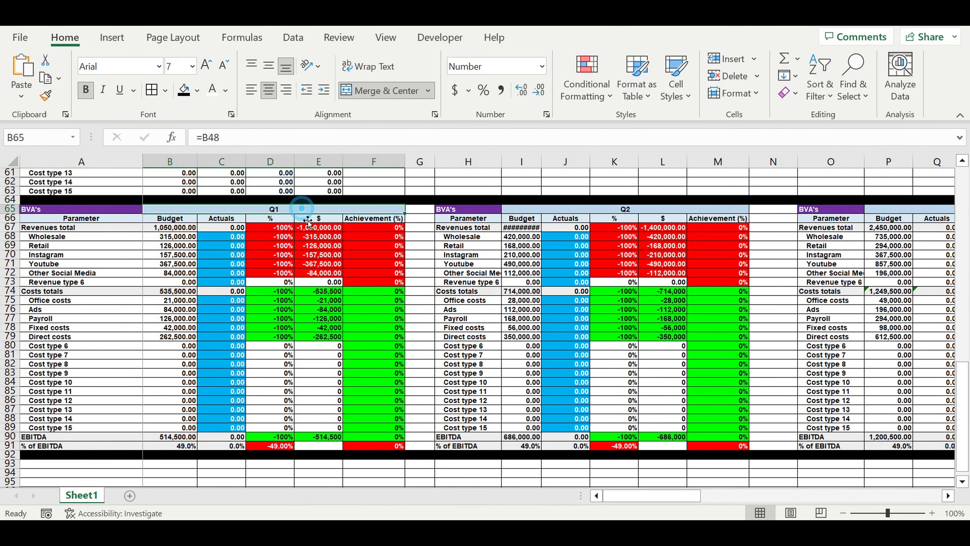
pyautogui.moveTo(172, 237); pyautogui.dragTo(169, 356)
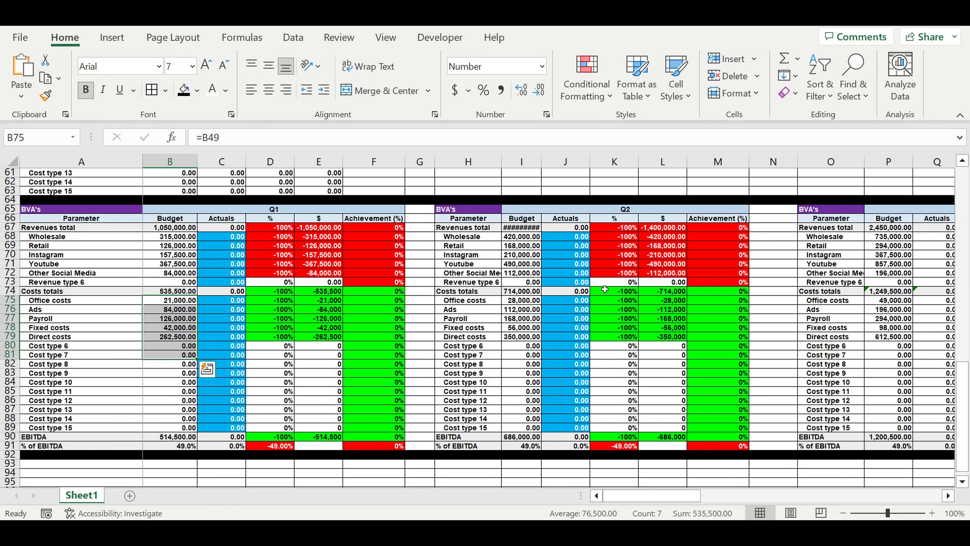
# Step: Auto-fit the width of the Q2 Budget column in the BVA's table and check its revenue and cost figures
pyautogui.doubleClick(548, 172)
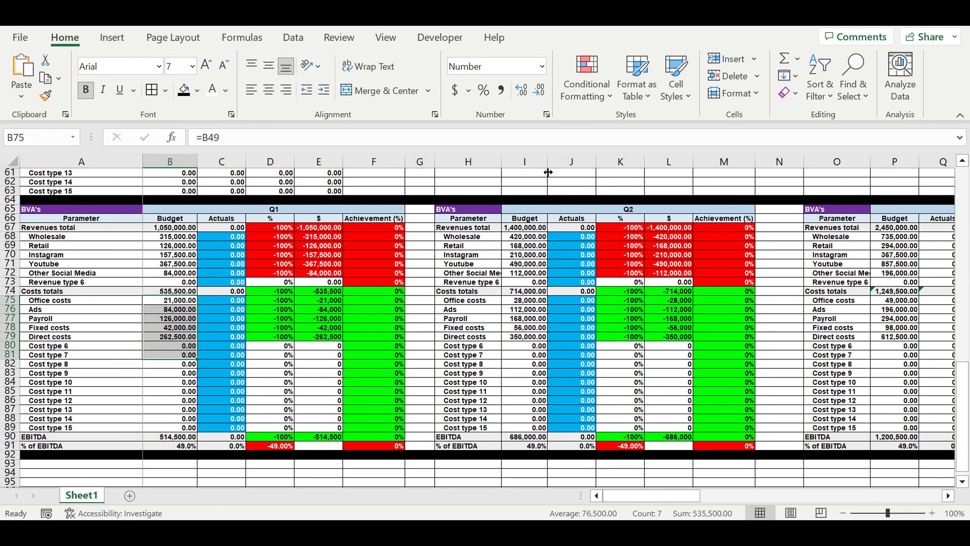
pyautogui.moveTo(531, 236); pyautogui.dragTo(533, 273)
pyautogui.moveTo(527, 310); pyautogui.dragTo(527, 345)
pyautogui.moveTo(527, 230); pyautogui.dragTo(528, 347)
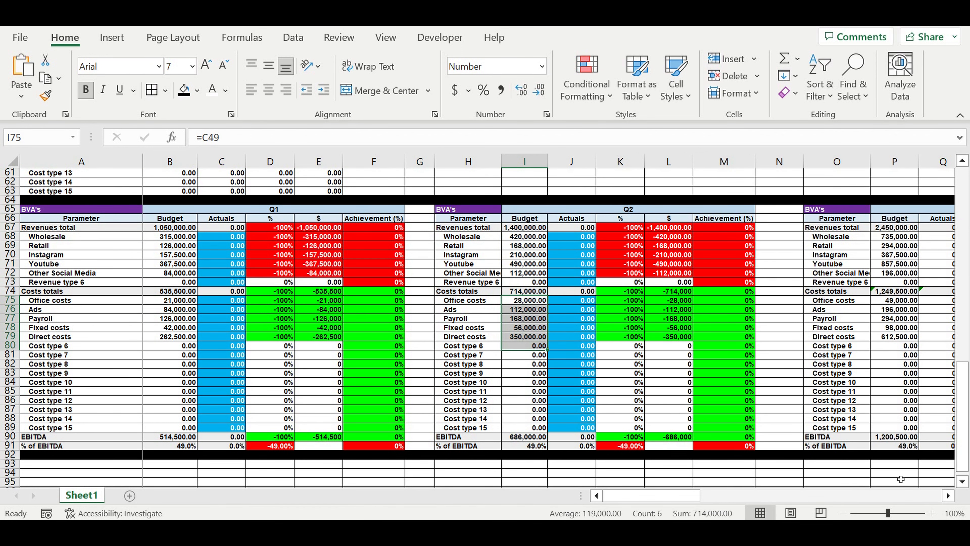
# Step: Look through the Q2, H1 and Q3 budget-versus-actuals tables, checking which Actuals cells are meant for input
pyautogui.click(948, 496)
pyautogui.click(948, 495)
pyautogui.click(948, 495)
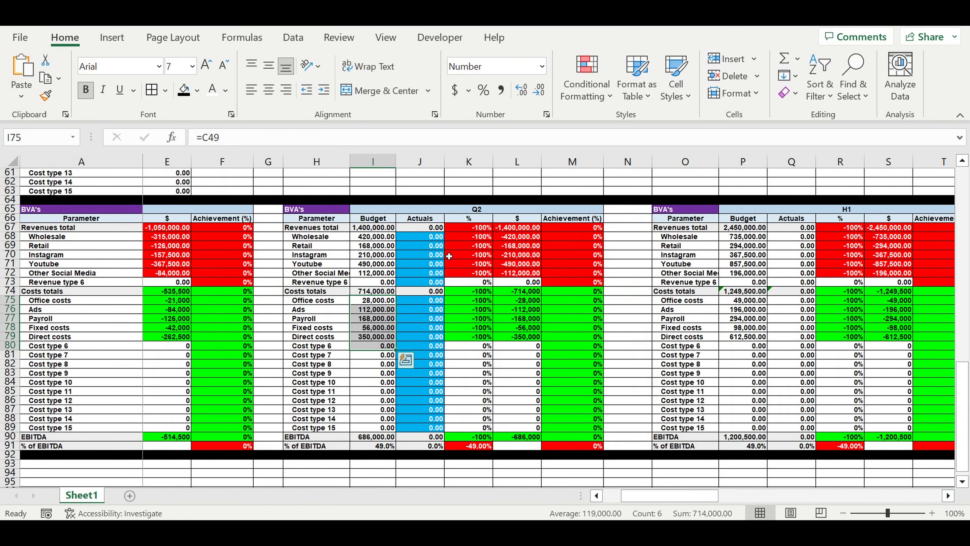
pyautogui.click(435, 254)
pyautogui.click(947, 496)
pyautogui.click(947, 496)
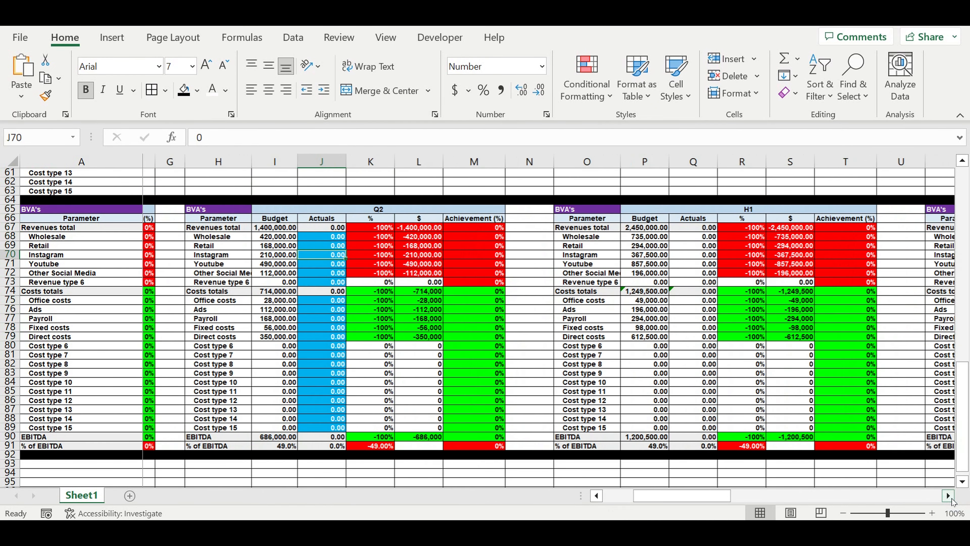
pyautogui.click(948, 496)
pyautogui.click(948, 496)
pyautogui.click(948, 496)
pyautogui.click(948, 495)
pyautogui.click(948, 496)
pyautogui.click(948, 496)
pyautogui.click(948, 496)
pyautogui.moveTo(700, 241); pyautogui.dragTo(702, 419)
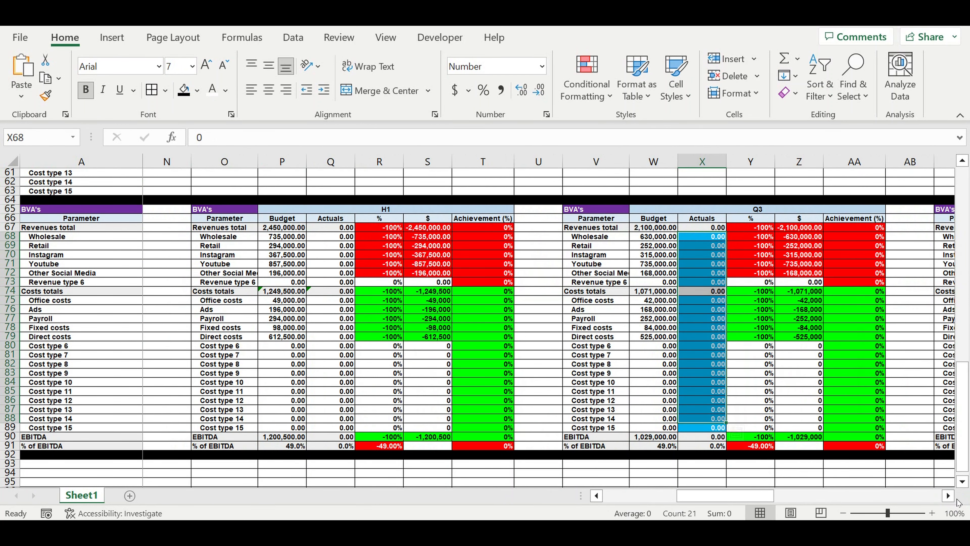
# Step: Look over the H1+Q3 and Q4 budget-versus-actuals tables, including the Q4 Actuals input cells
pyautogui.click(950, 497)
pyautogui.click(950, 497)
pyautogui.click(950, 497)
pyautogui.click(950, 496)
pyautogui.click(950, 497)
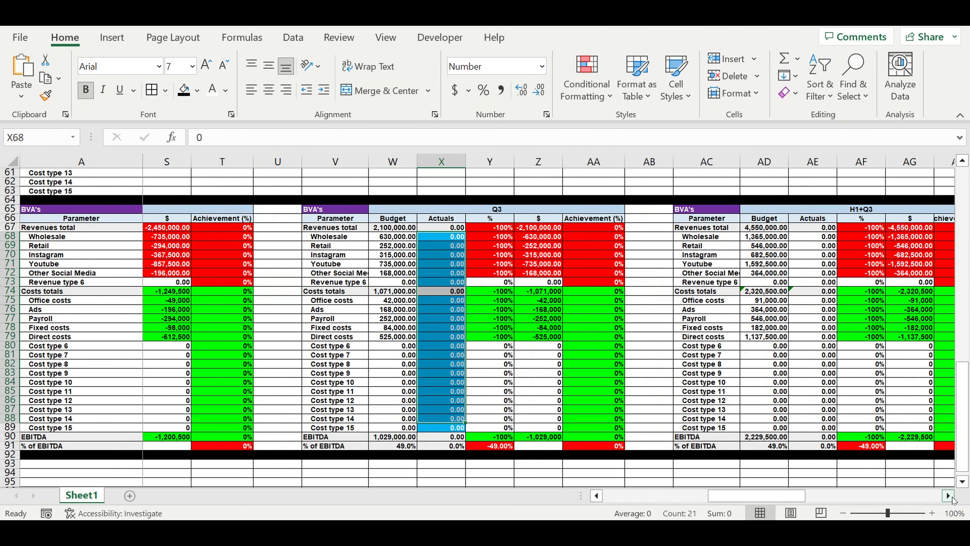
pyautogui.click(947, 495)
pyautogui.click(948, 496)
pyautogui.click(948, 496)
pyautogui.click(948, 496)
pyautogui.click(948, 496)
pyautogui.click(948, 496)
pyautogui.click(948, 496)
pyautogui.moveTo(799, 236); pyautogui.dragTo(800, 401)
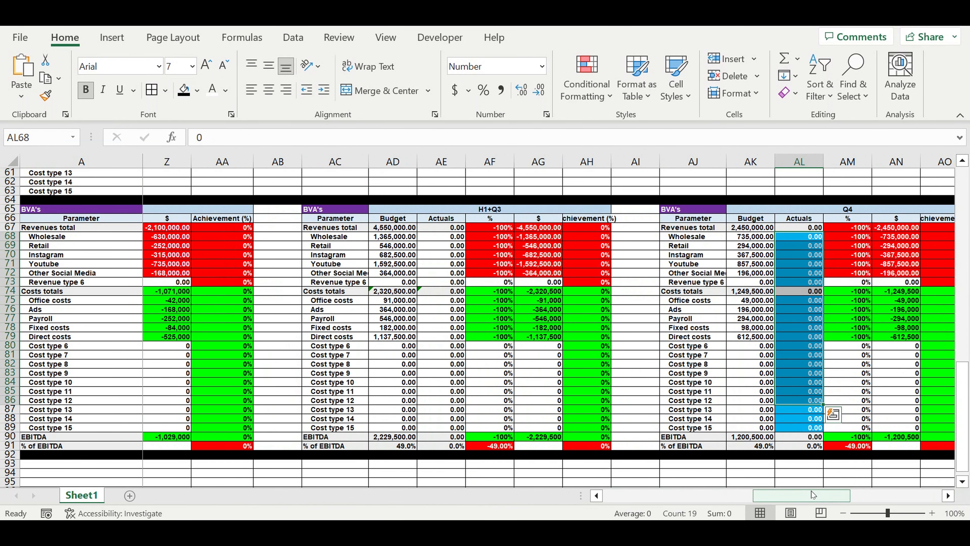
# Step: Return to the Q1 budget-versus-actuals table and set the Wholesale actual to 400,000
pyautogui.moveTo(812, 497); pyautogui.dragTo(664, 496)
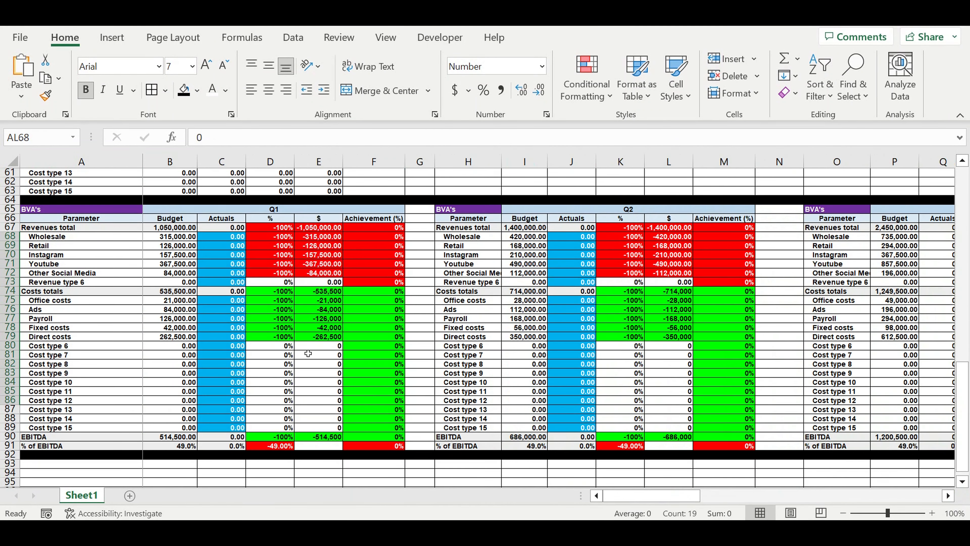
pyautogui.click(216, 217)
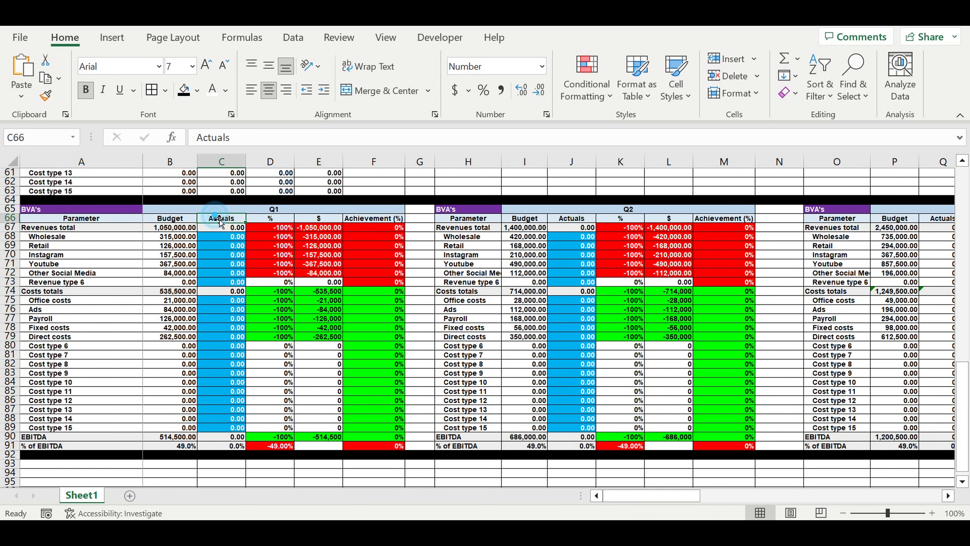
pyautogui.click(268, 211)
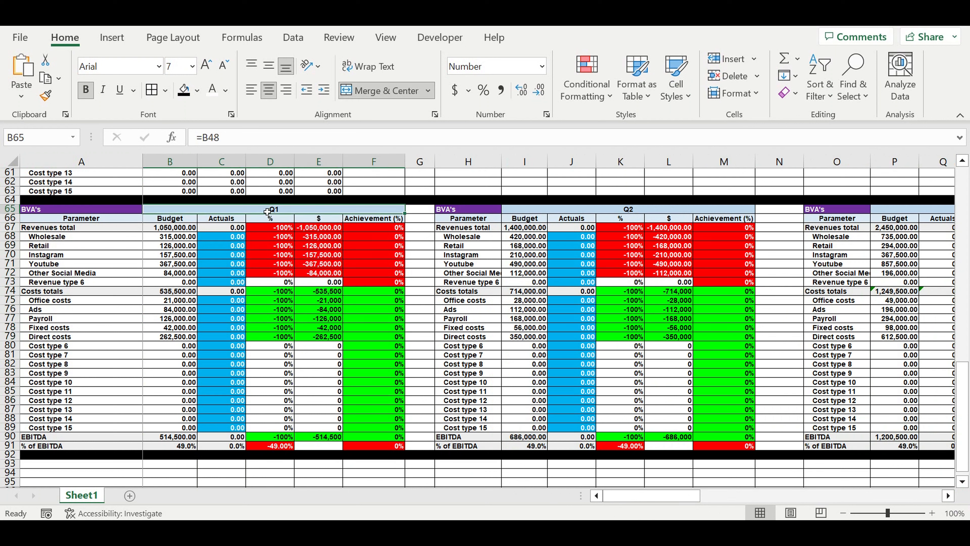
pyautogui.click(229, 241)
pyautogui.click(176, 240)
pyautogui.click(229, 240)
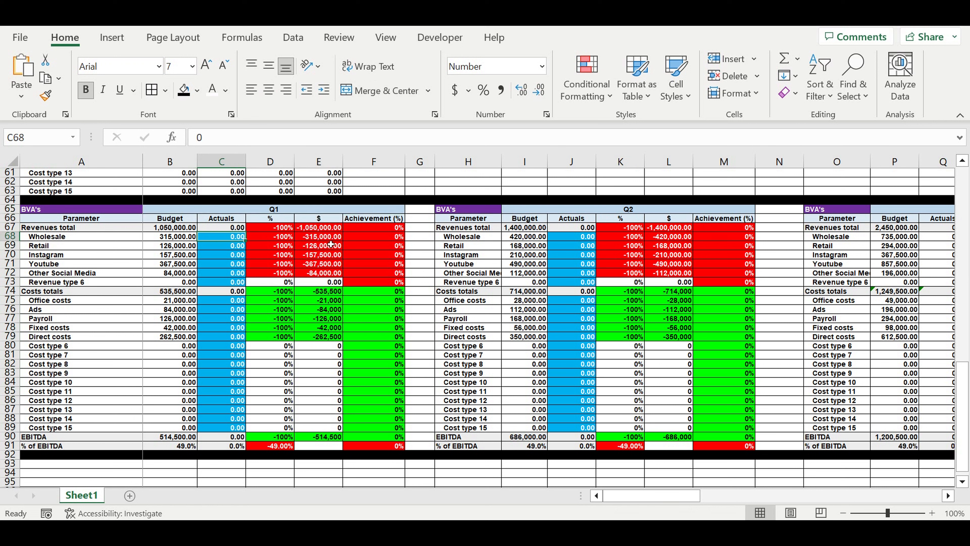
pyautogui.write('400')
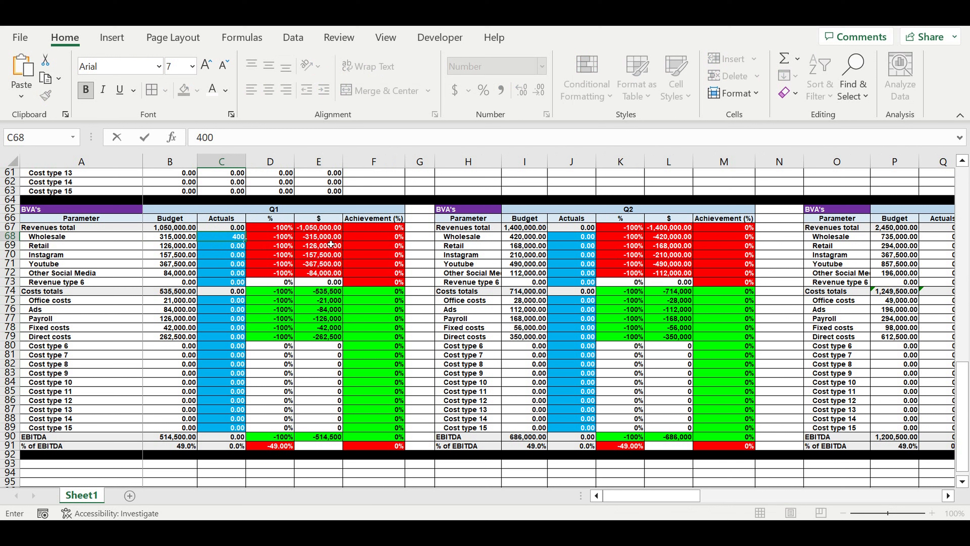
pyautogui.write('000')
pyautogui.press('Return')
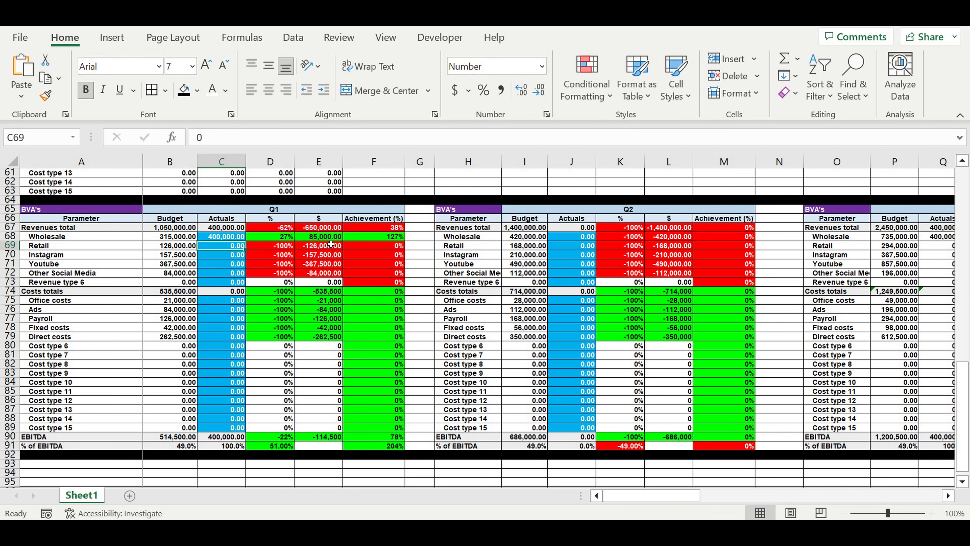
# Step: Set the Q1 actuals to 111,000 for Retail and 200,000 for Instagram
pyautogui.write('11')
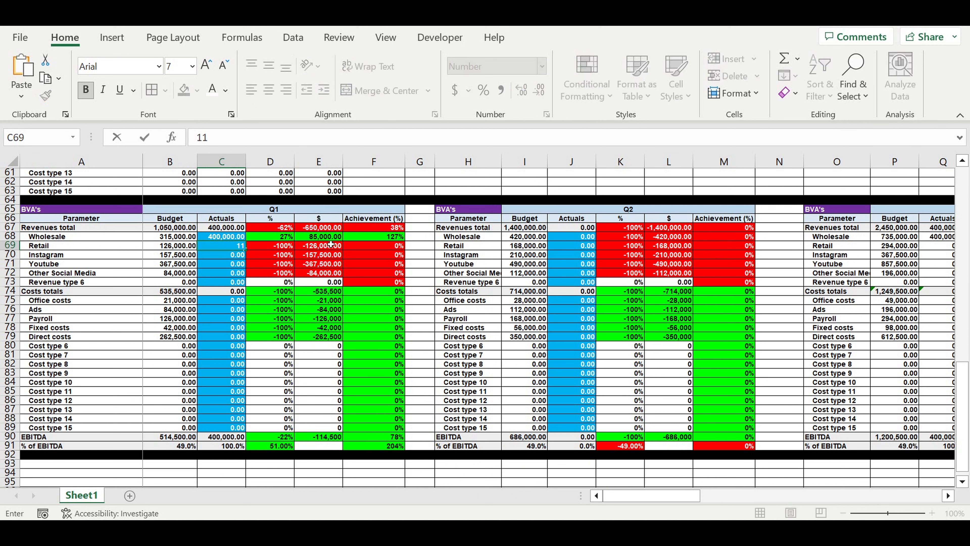
pyautogui.write('1,')
pyautogui.write('00')
pyautogui.write('0')
pyautogui.press('Return')
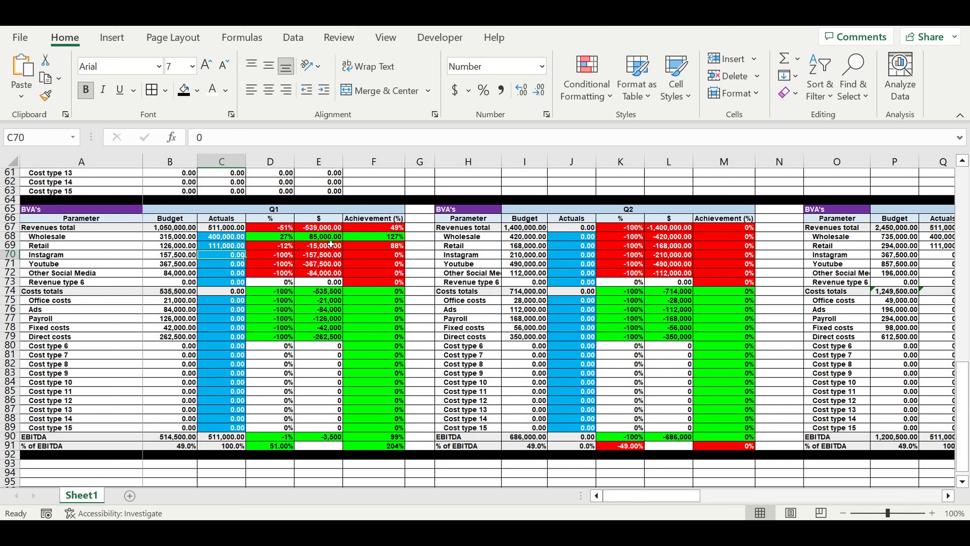
pyautogui.write('200,')
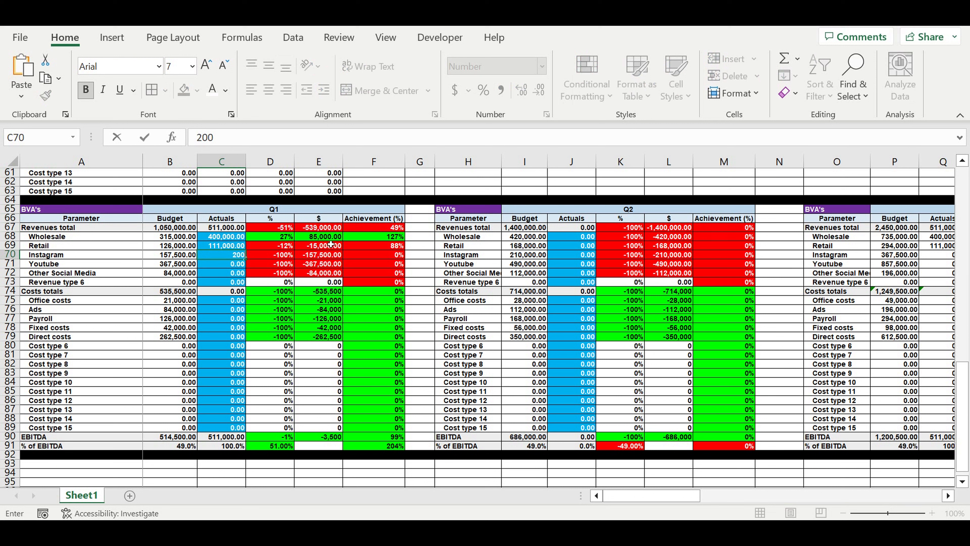
pyautogui.write('000')
pyautogui.press('Return')
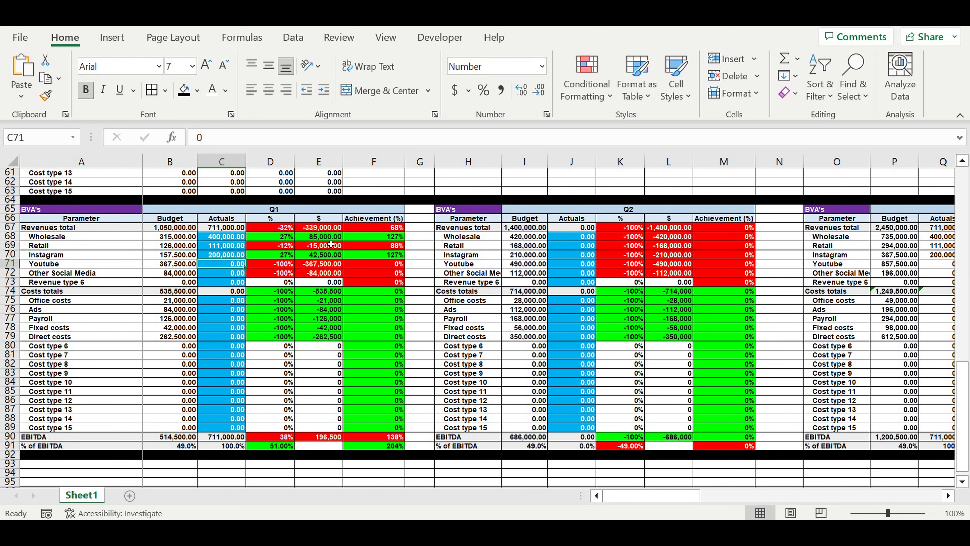
# Step: Set the Q1 actuals to 500,000 for Youtube and 50,000 for Other Social Media
pyautogui.write('500,')
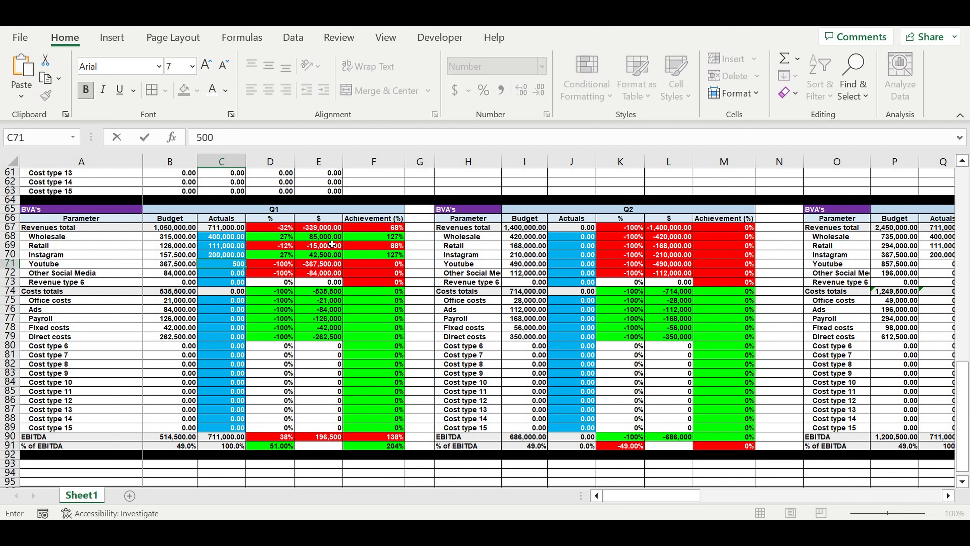
pyautogui.write('000')
pyautogui.press('Return')
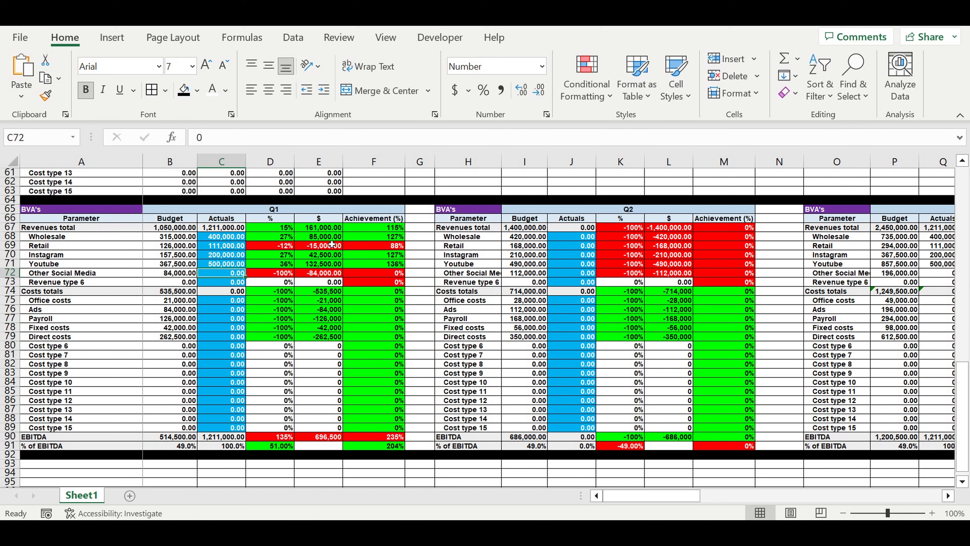
pyautogui.write('50000')
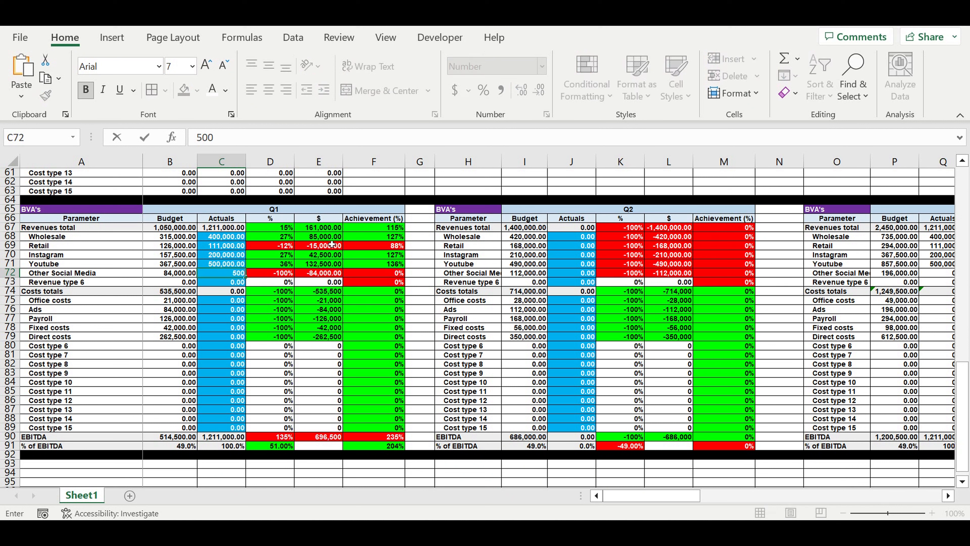
pyautogui.press('Return')
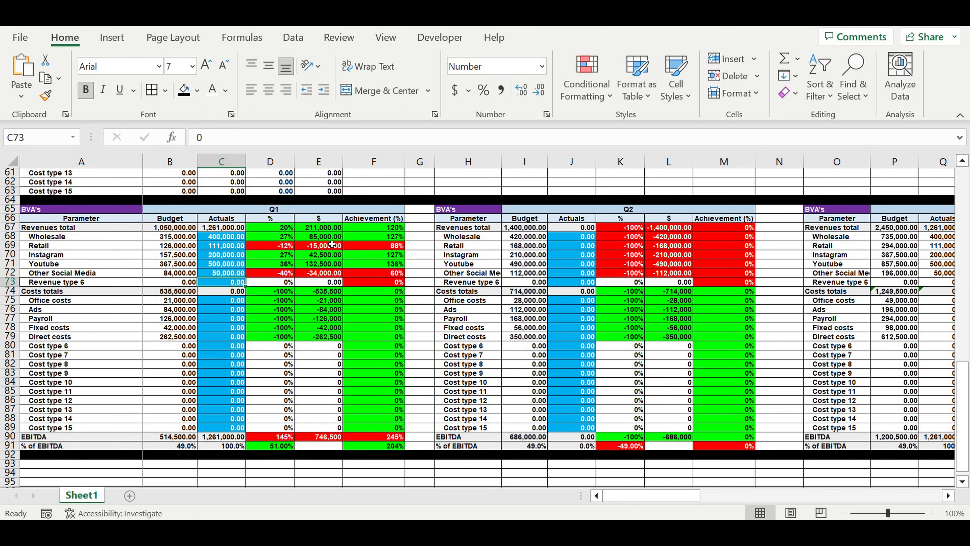
# Step: Examine the Q1 revenue variances in percent and dollars together with the achievement percentages
pyautogui.click(272, 227)
pyautogui.moveTo(293, 246); pyautogui.dragTo(398, 281)
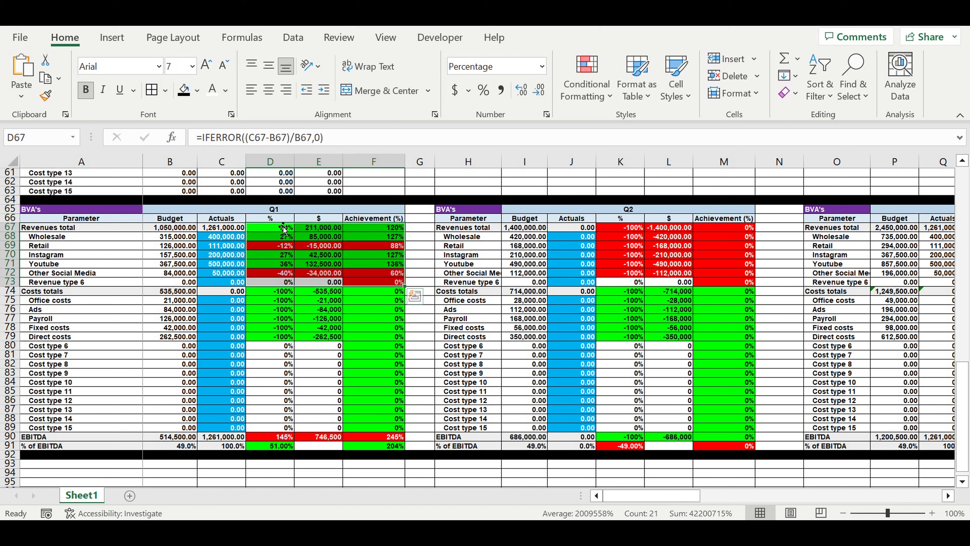
pyautogui.moveTo(278, 230); pyautogui.dragTo(388, 283)
# Step: Set the Q1 actuals to 30,000 for Office costs and 90,000 for Ads
pyautogui.click(219, 340)
pyautogui.click(223, 305)
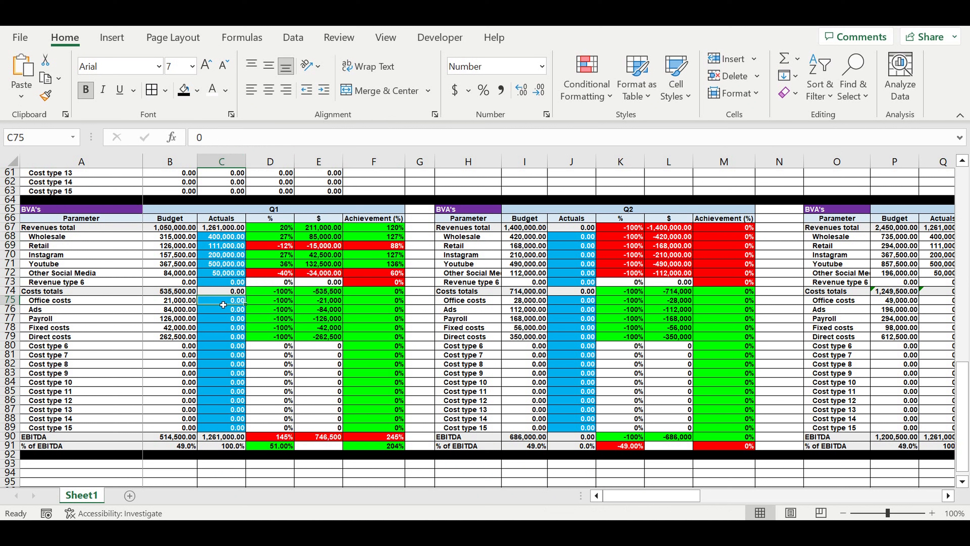
pyautogui.press('Down')
pyautogui.press('Up')
pyautogui.write('30,')
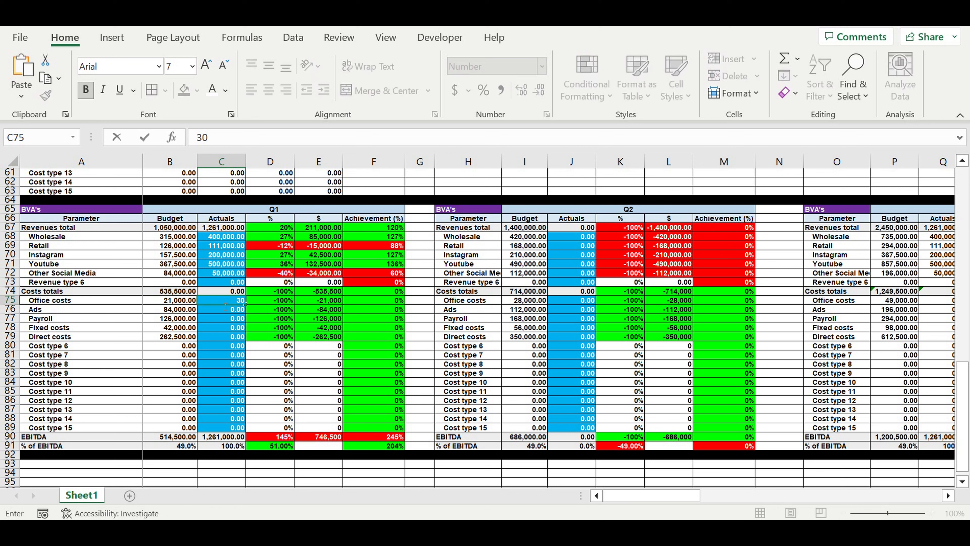
pyautogui.write('000')
pyautogui.press('Return')
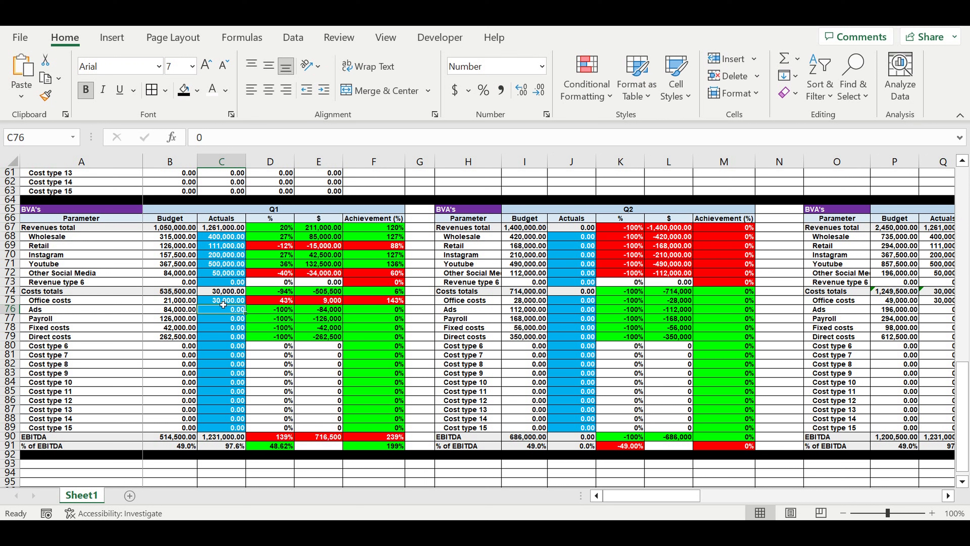
pyautogui.write('90000')
pyautogui.press('Return')
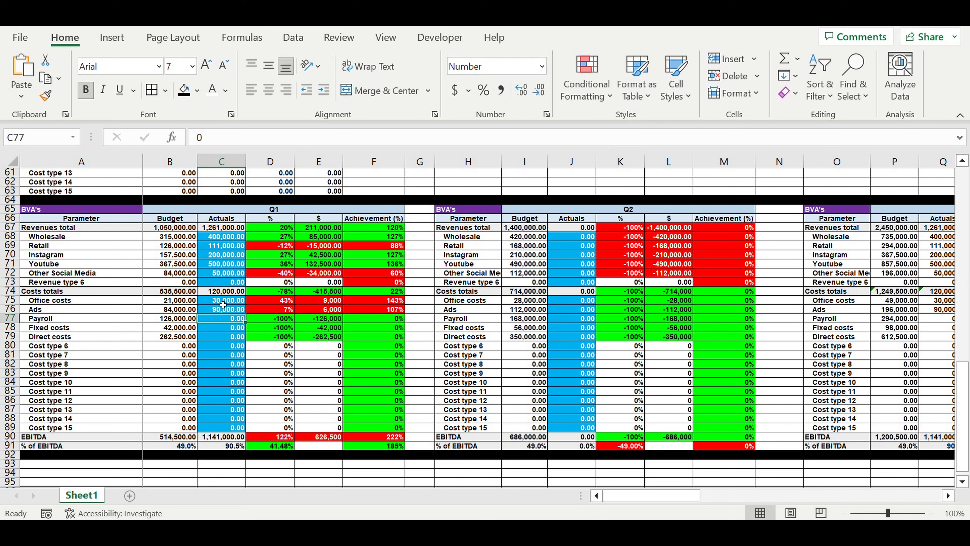
# Step: Set the Q1 actuals to 130,000 for Payroll, 30,000 for Fixed costs and 300,000 for Direct costs
pyautogui.write('130,')
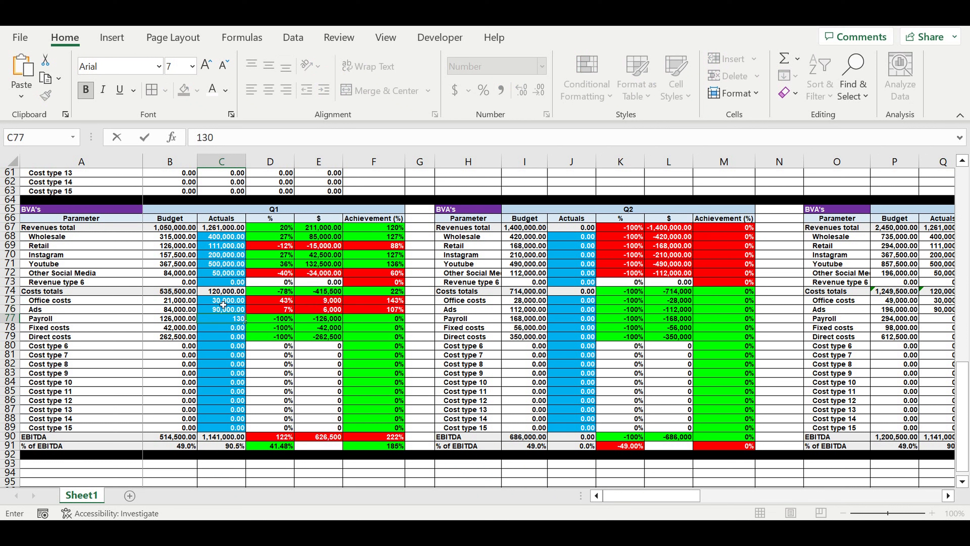
pyautogui.write('000')
pyautogui.press('Return')
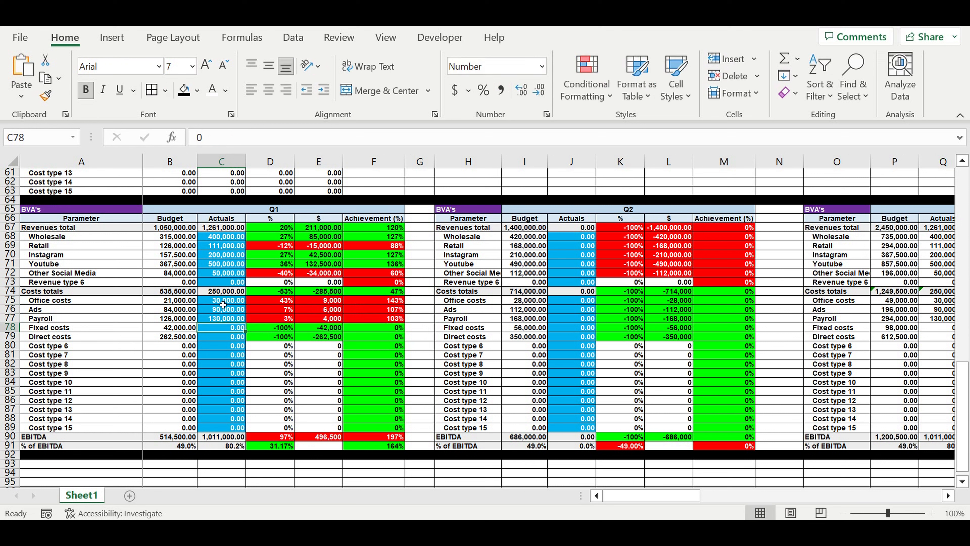
pyautogui.write('30,')
pyautogui.write('0000')
pyautogui.press('Return')
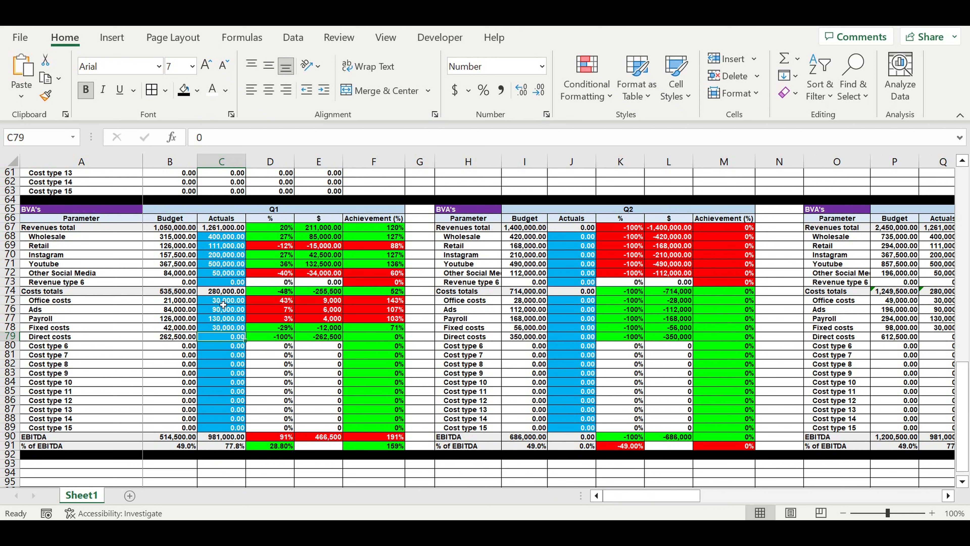
pyautogui.write('3')
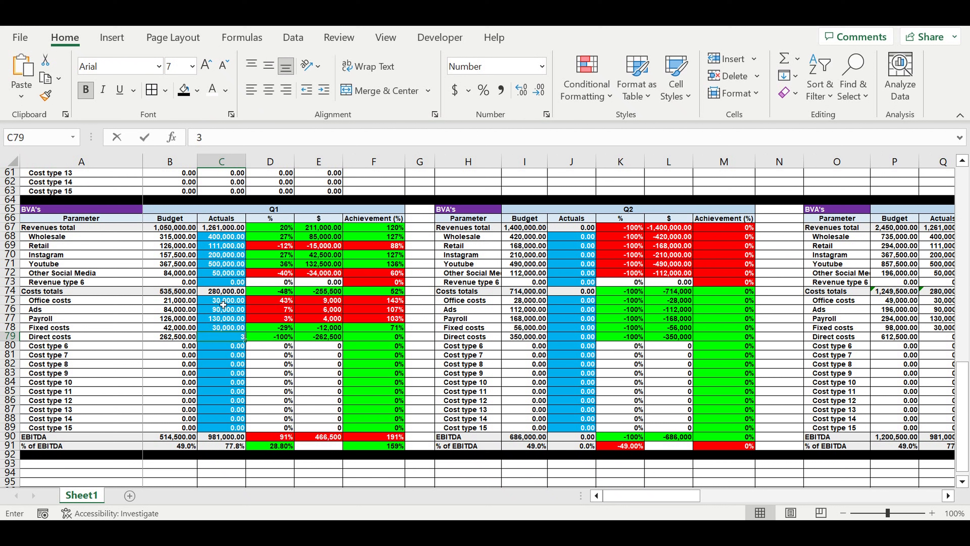
pyautogui.write('00,0000000')
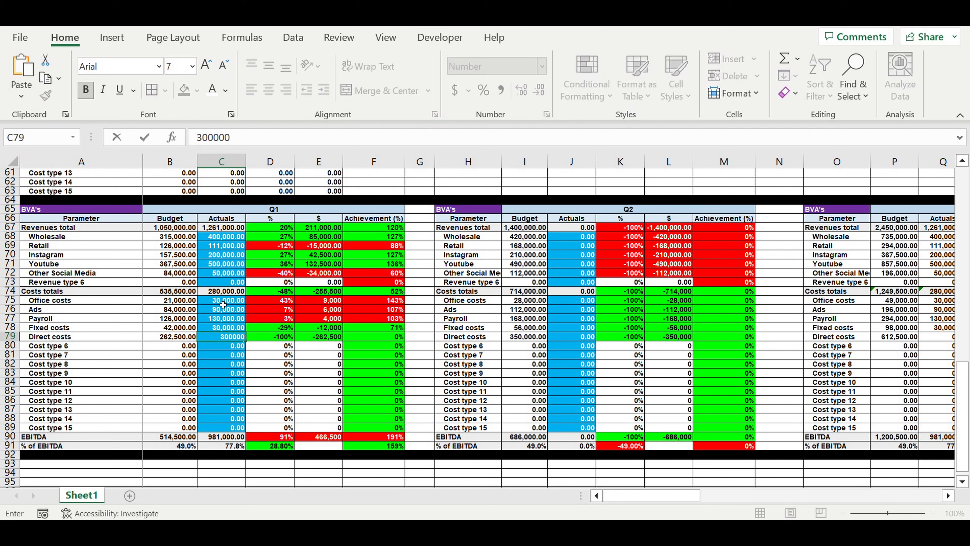
pyautogui.press('Return')
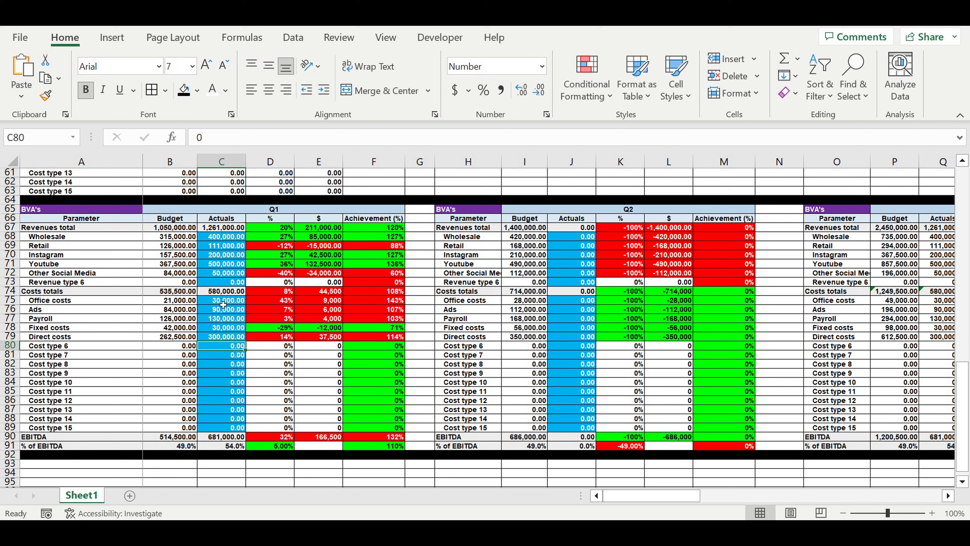
# Step: Examine the Q1 cost variances and achievement percentages, comparing the Office costs and Payroll actuals with their budgets
pyautogui.click(288, 375)
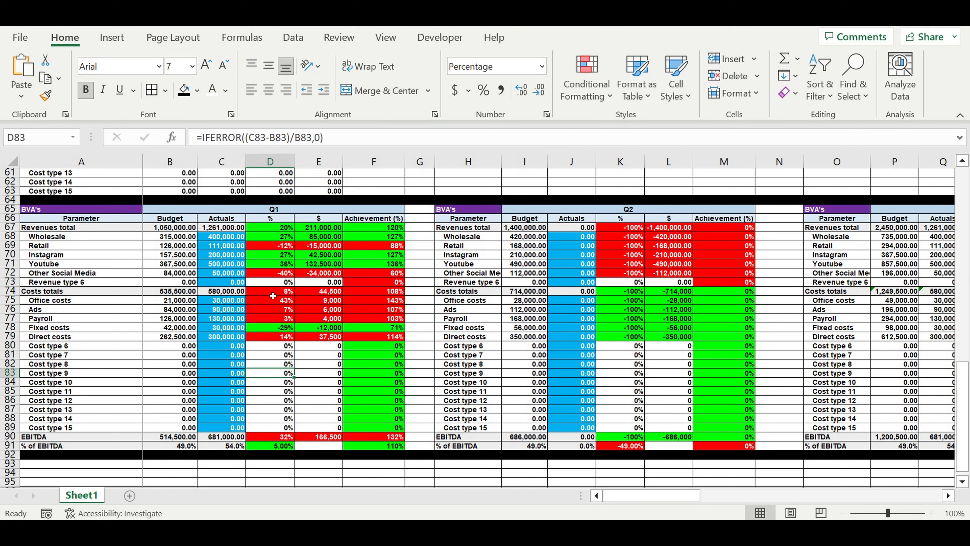
pyautogui.moveTo(272, 295); pyautogui.dragTo(396, 346)
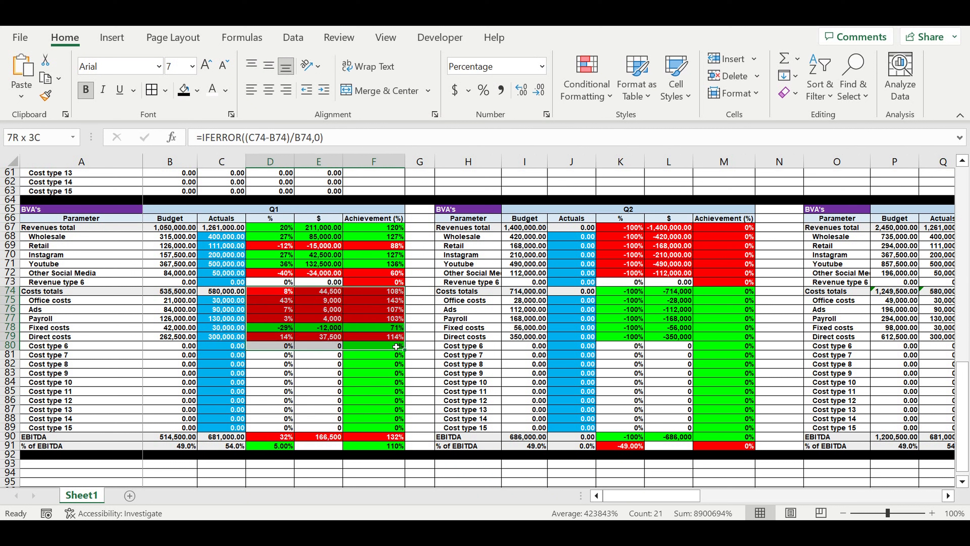
pyautogui.click(222, 302)
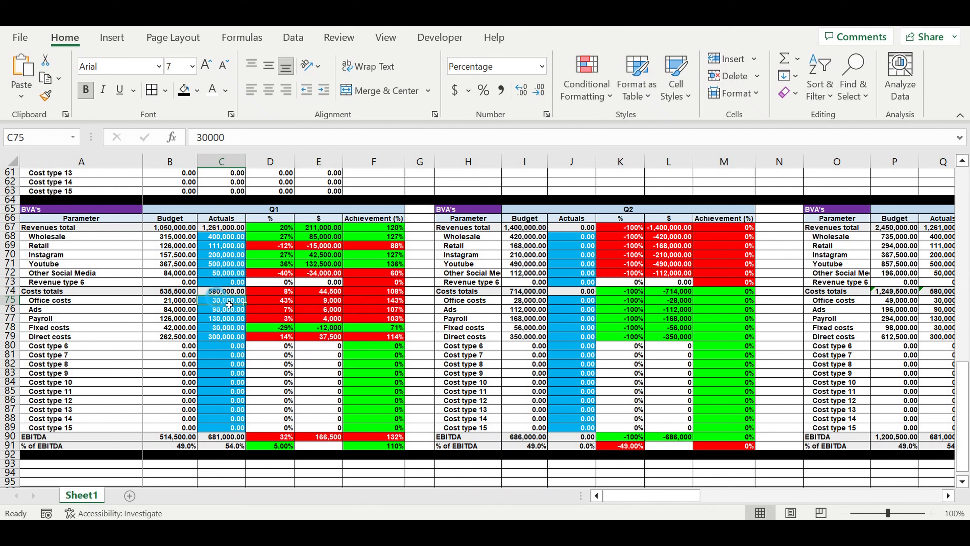
pyautogui.click(278, 302)
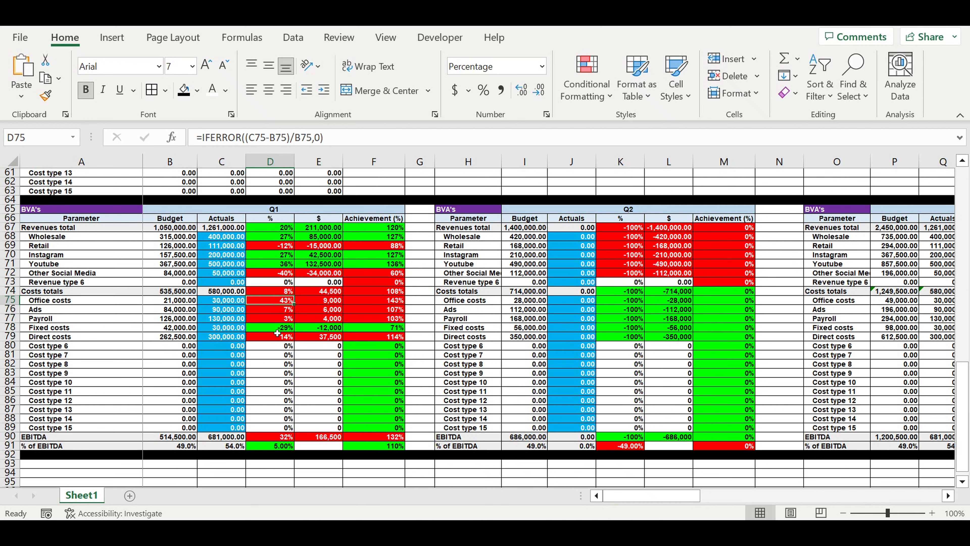
pyautogui.click(227, 319)
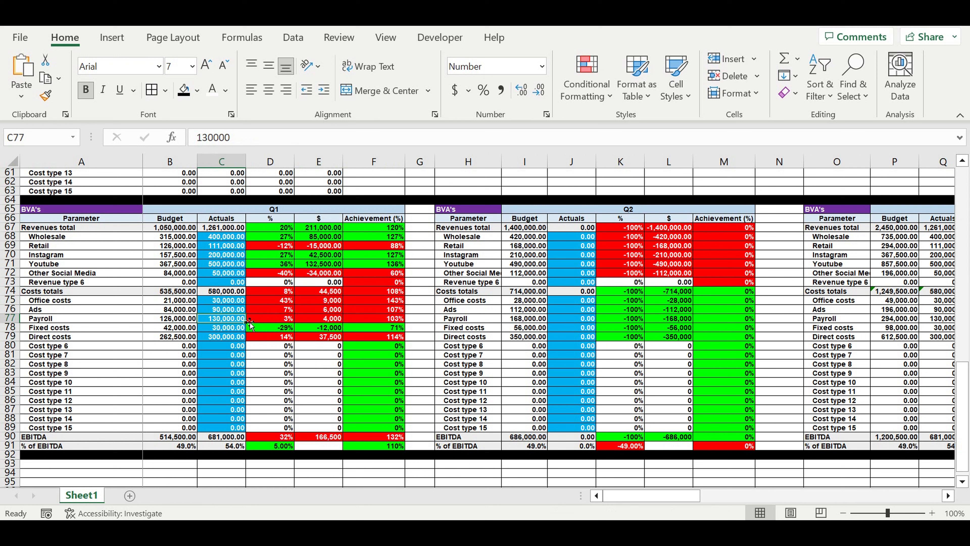
# Step: Examine the Q1 Payroll variance and achievement, and compare budget with actuals for EBITDA and % of EBITDA
pyautogui.click(279, 321)
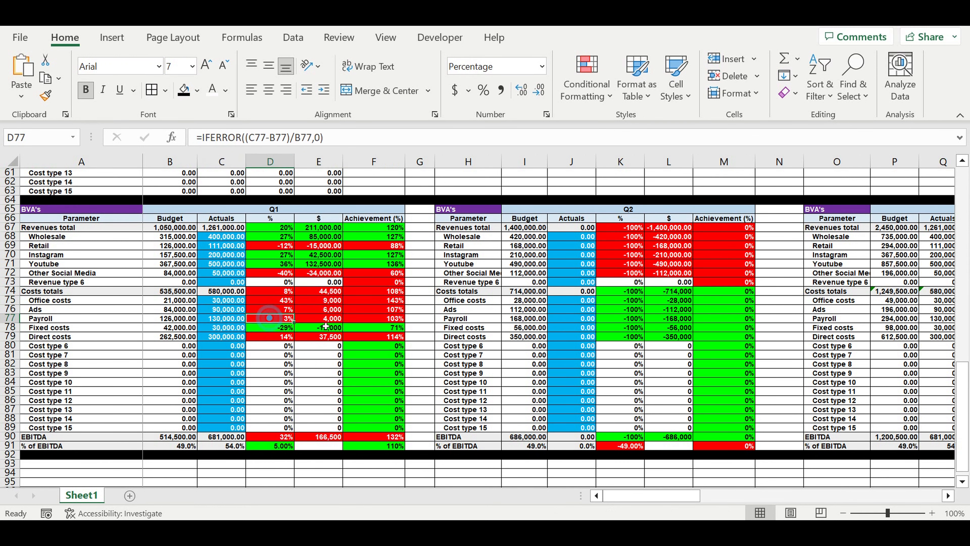
pyautogui.click(374, 323)
pyautogui.scroll(-2, 290, 392)
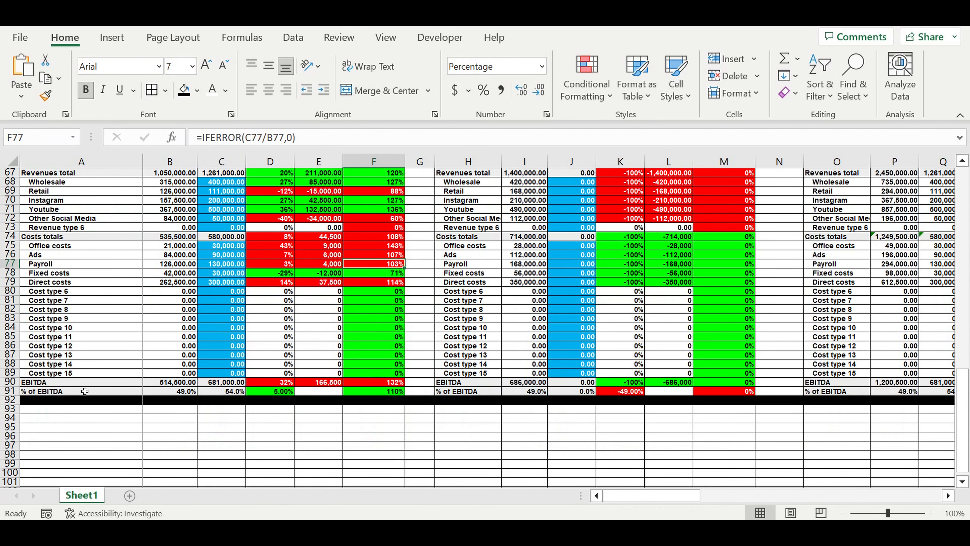
pyautogui.click(171, 382)
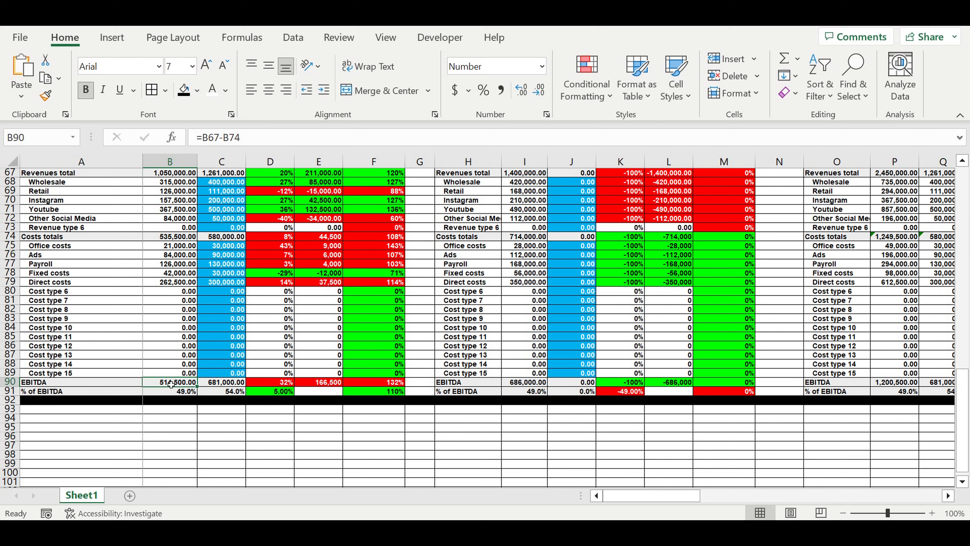
pyautogui.click(228, 384)
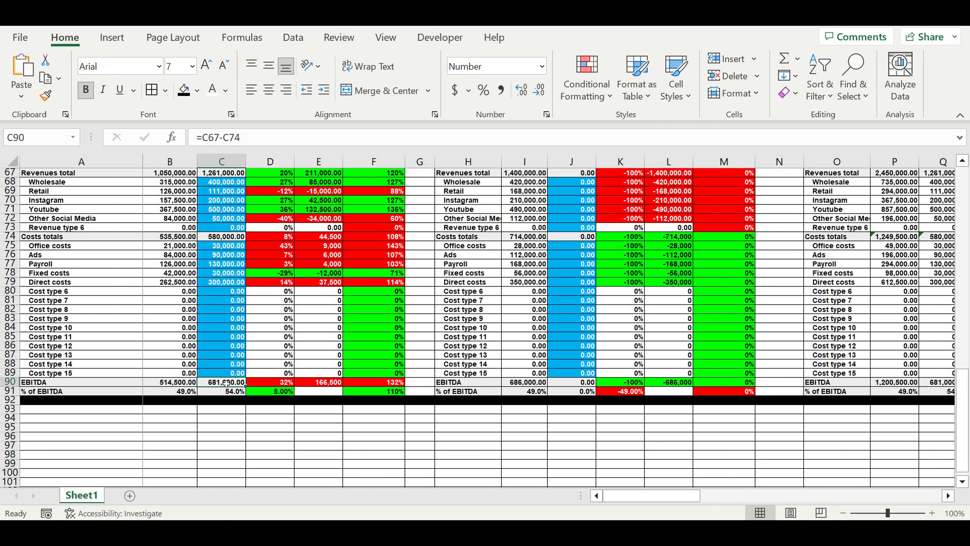
pyautogui.moveTo(173, 394); pyautogui.dragTo(379, 389)
pyautogui.click(329, 425)
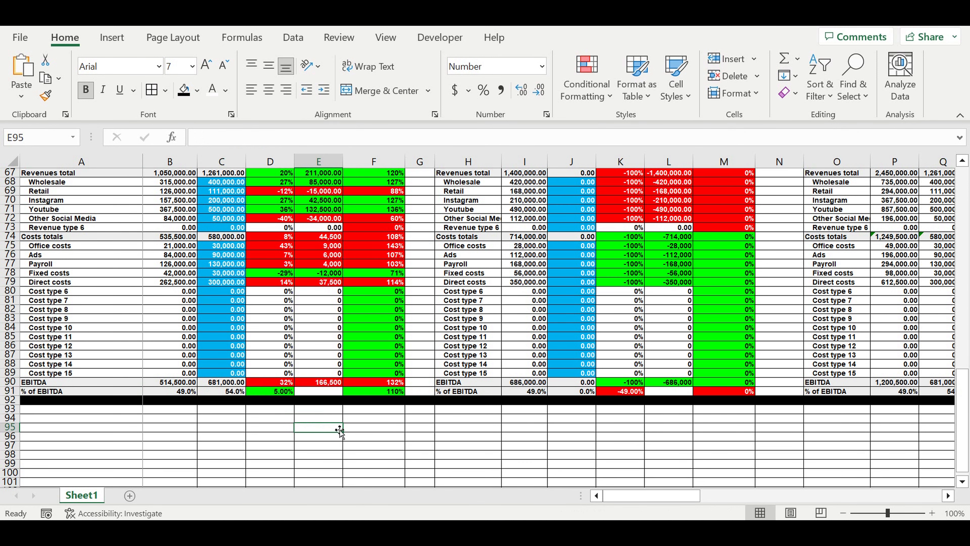
# Step: Examine the Q2 revenue Actuals cells and the H1 budget figures that combine Q1 and Q2
pyautogui.scroll(2, 339, 431)
pyautogui.moveTo(575, 239); pyautogui.dragTo(575, 282)
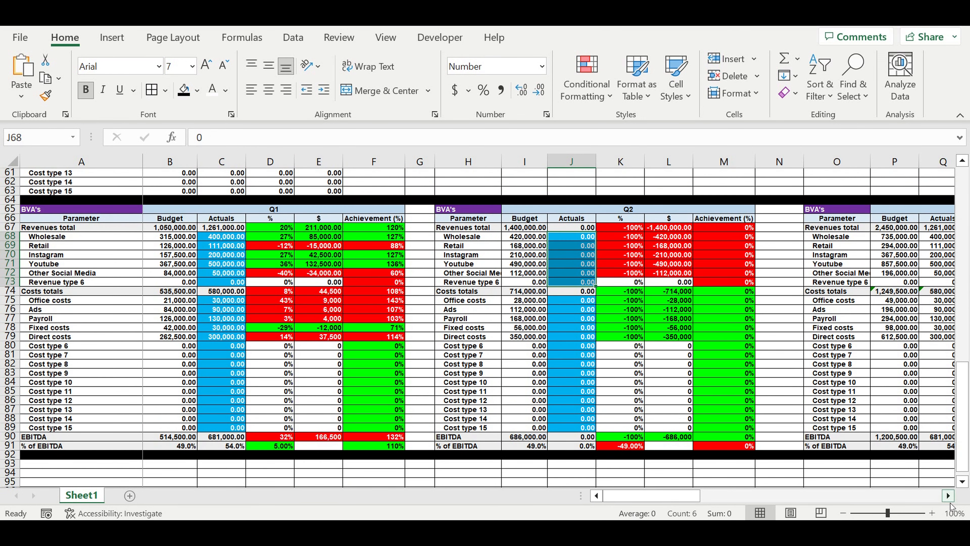
pyautogui.click(947, 496)
pyautogui.click(947, 496)
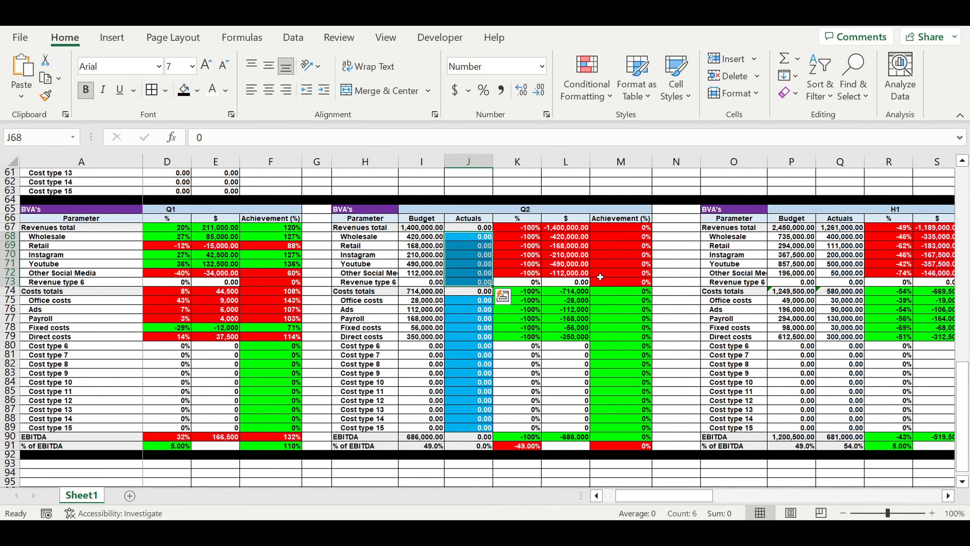
pyautogui.click(473, 240)
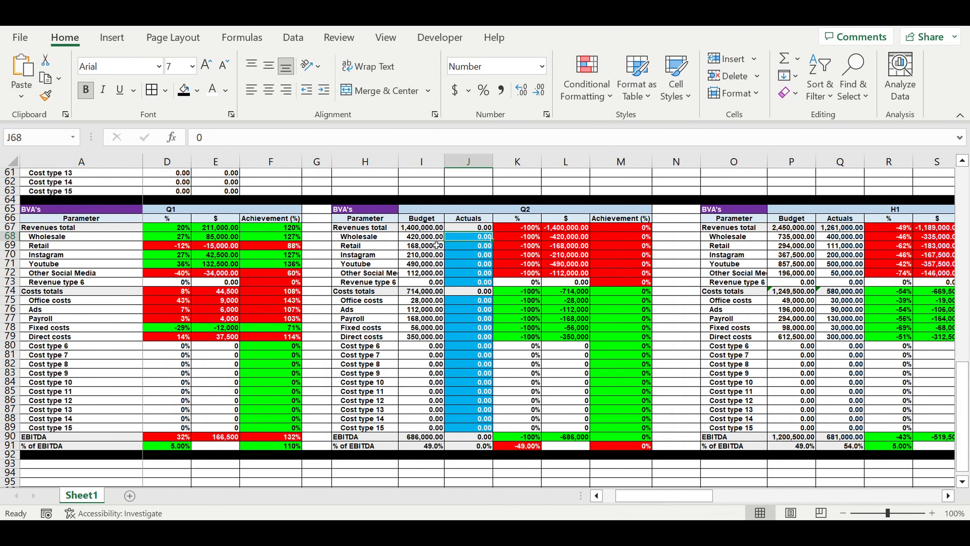
pyautogui.moveTo(803, 241); pyautogui.dragTo(802, 273)
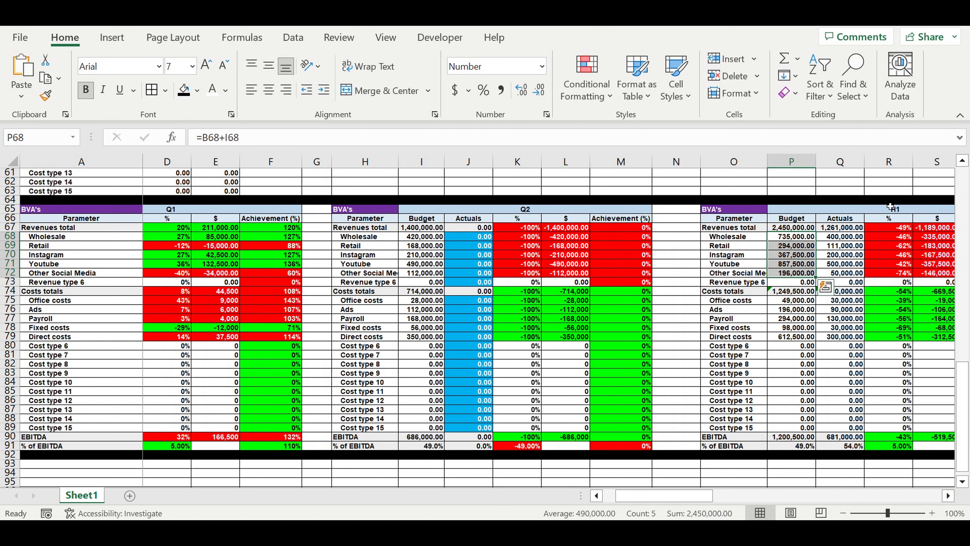
pyautogui.click(890, 207)
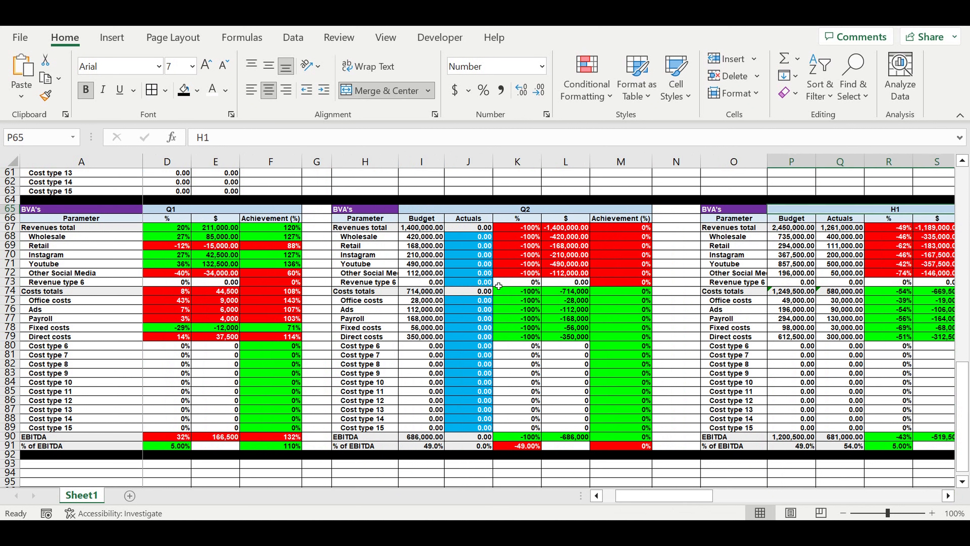
# Step: Set the Q2 actuals to 600,000 for Wholesale and 150,000 for Retail
pyautogui.click(487, 239)
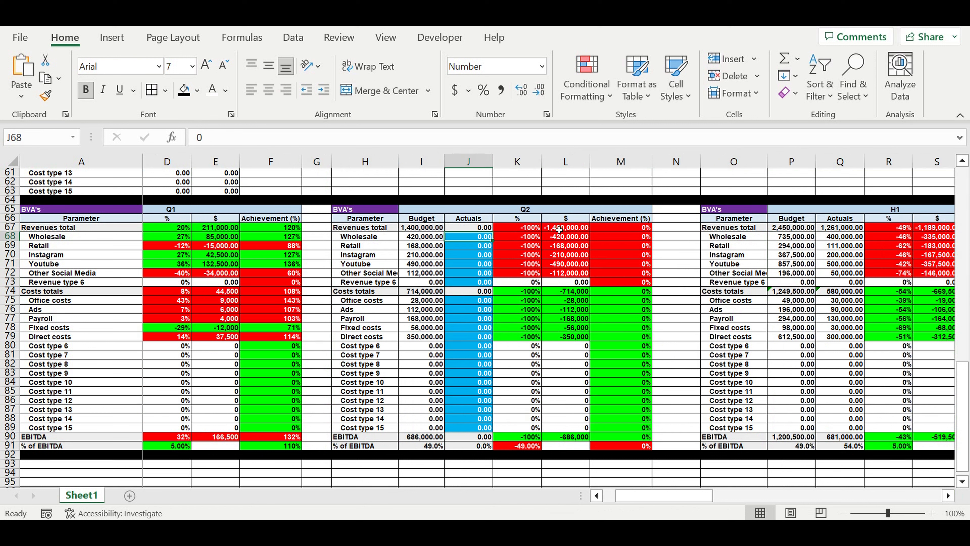
pyautogui.write('600000')
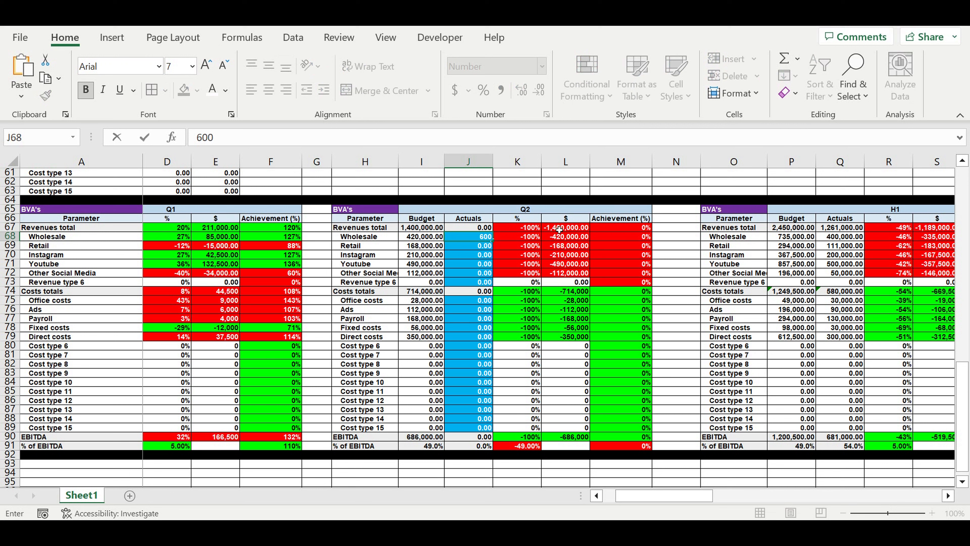
pyautogui.press('Return')
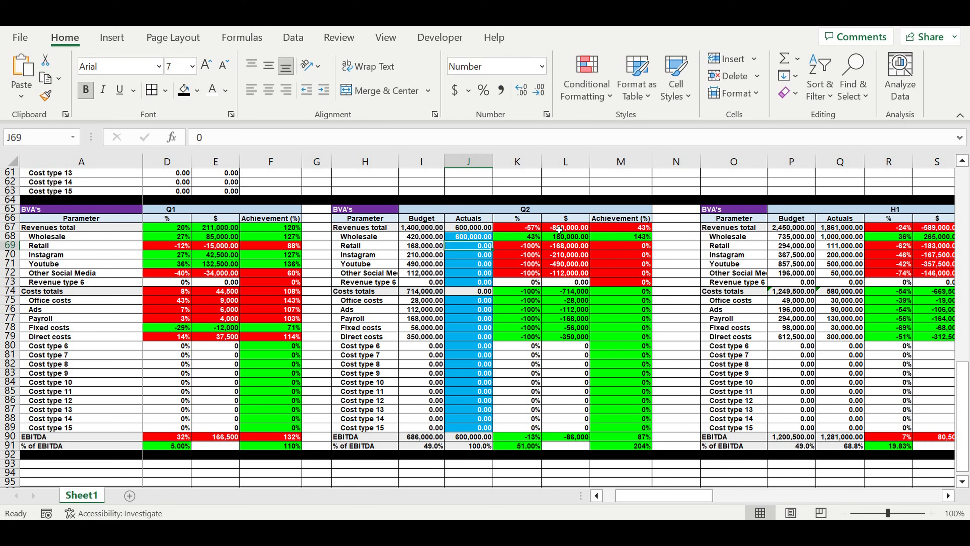
pyautogui.write('15')
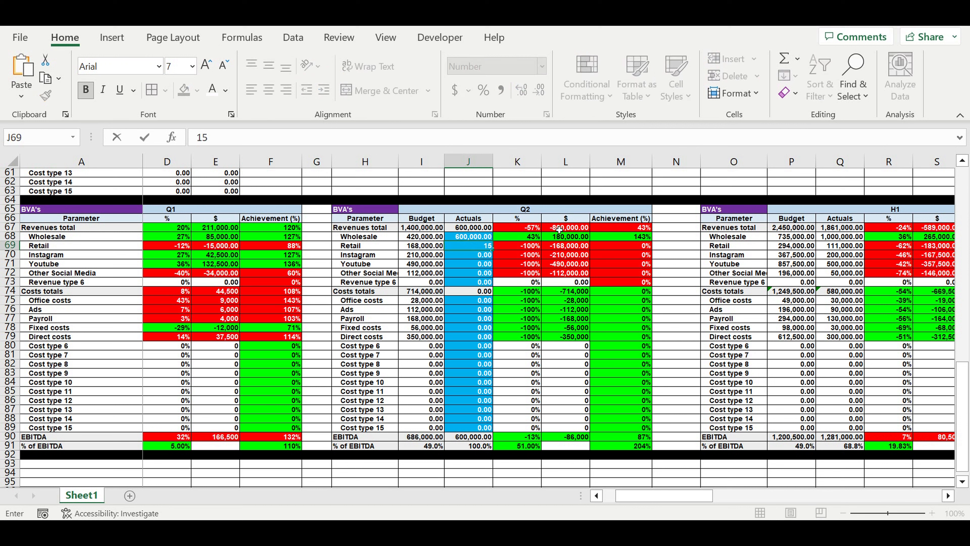
pyautogui.write('0,000')
pyautogui.press('Return')
# Step: Set the Q2 actuals to 250,000 for Instagram, 600,000 for Youtube and 40,000 for Other Social Media
pyautogui.write('250,000')
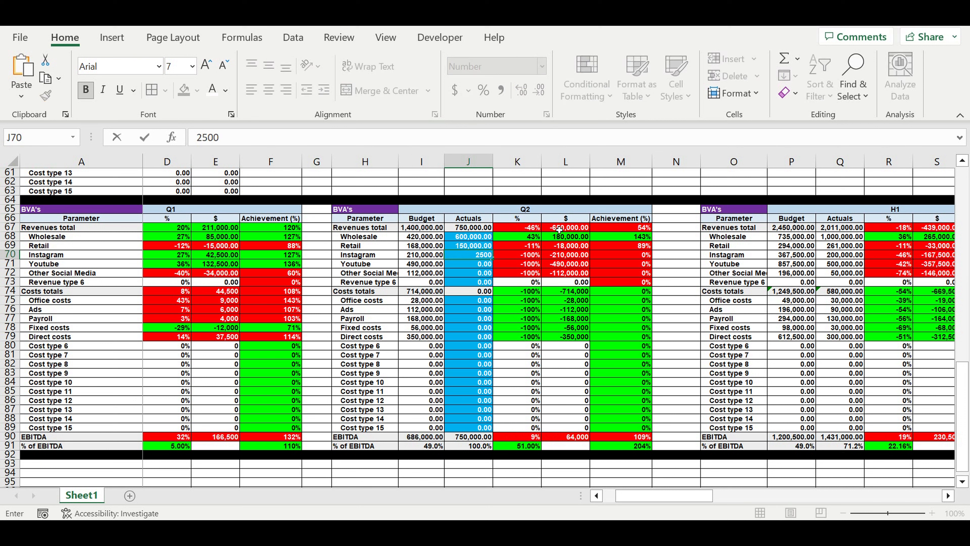
pyautogui.press('Return')
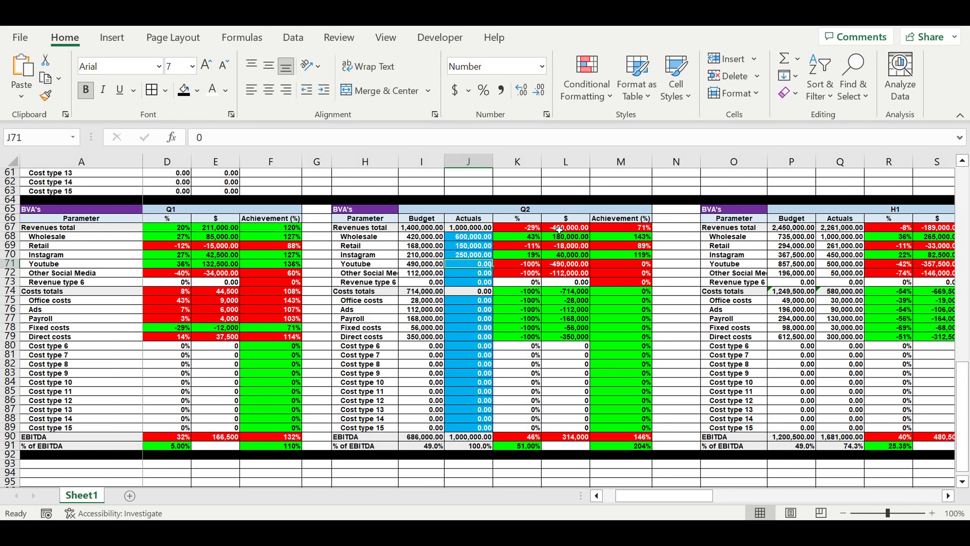
pyautogui.write('600,')
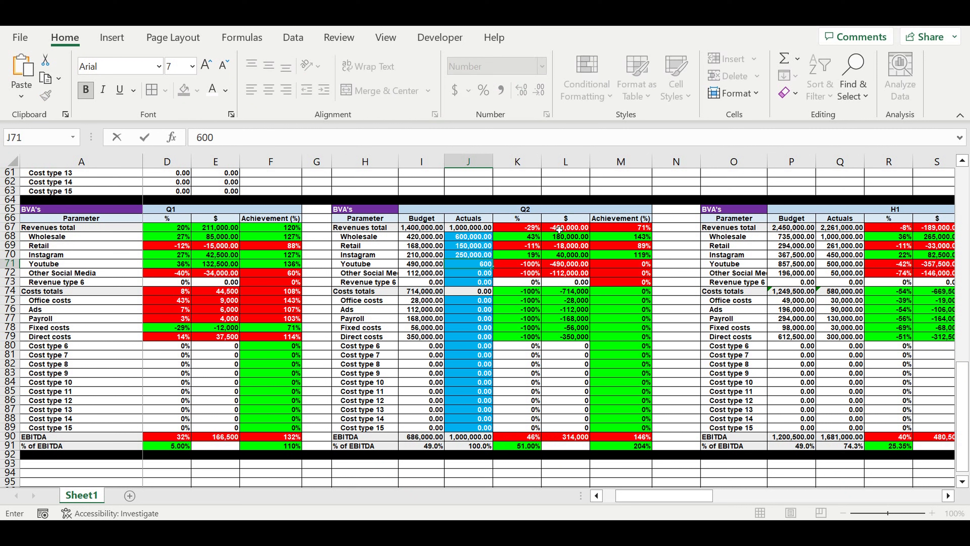
pyautogui.write('000')
pyautogui.press('Return')
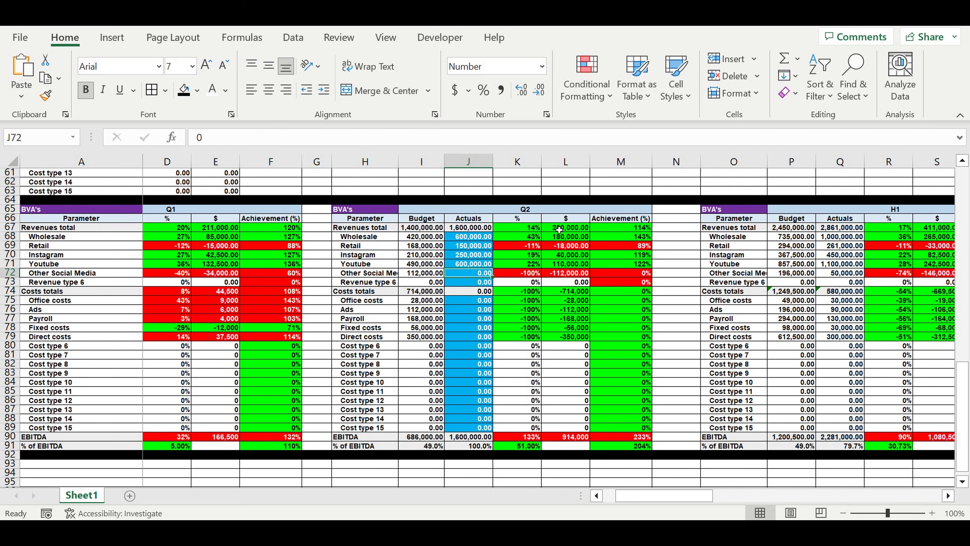
pyautogui.write('40000')
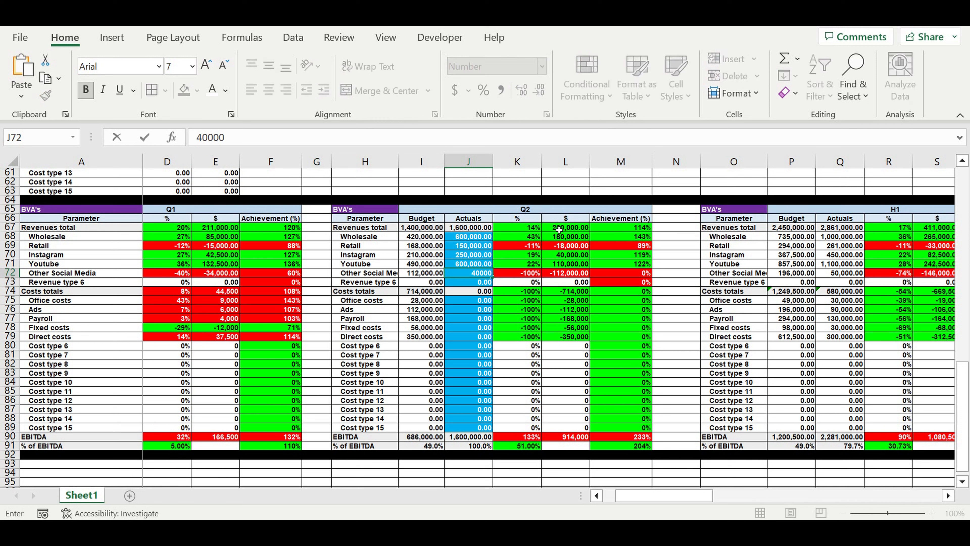
pyautogui.press('Return')
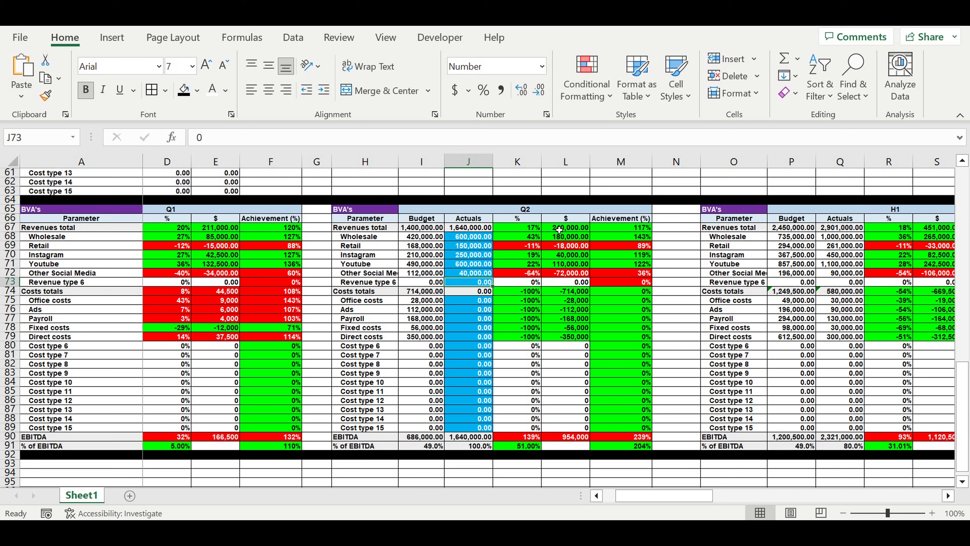
# Step: Set the Q2 actuals to 15,000 for Office costs and 200,000 for Ads
pyautogui.press('Down')
pyautogui.press('Down')
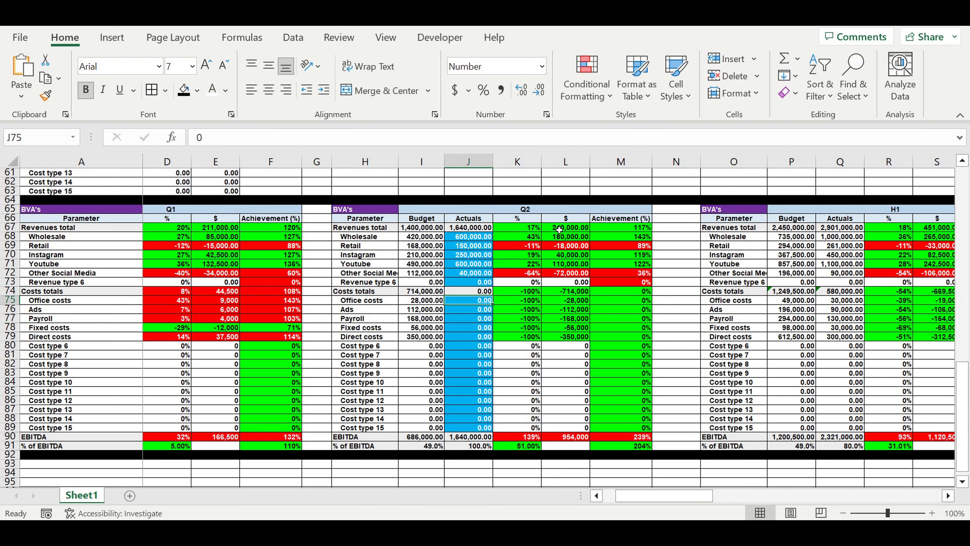
pyautogui.write('15000')
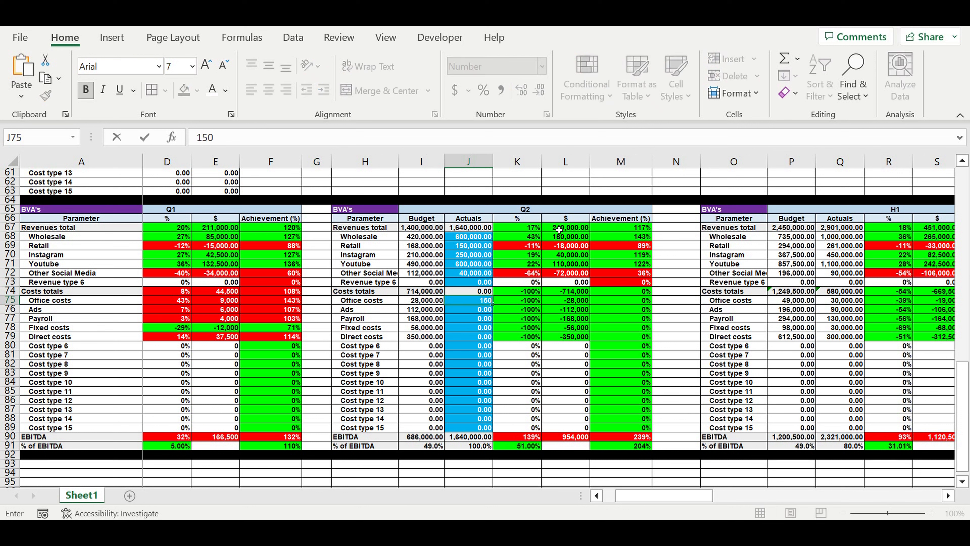
pyautogui.press('Return')
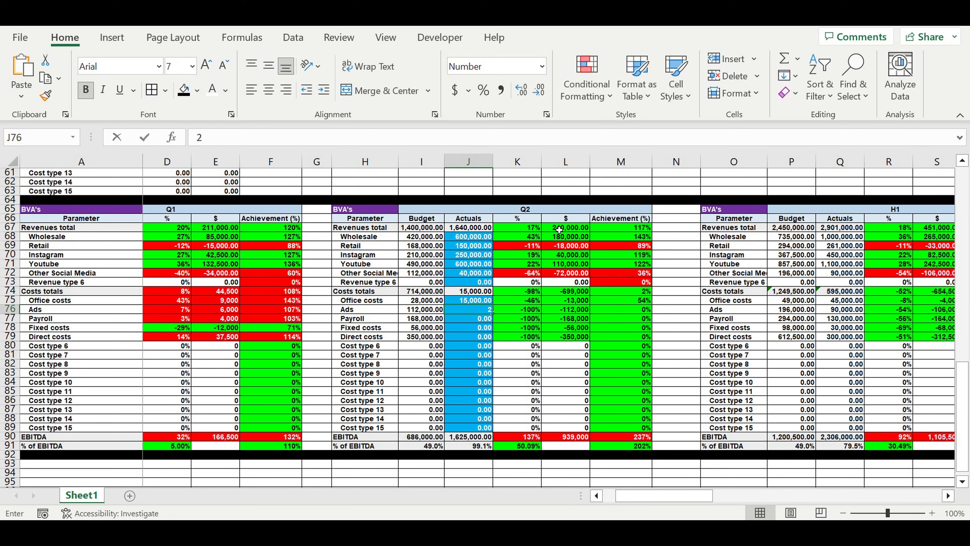
pyautogui.write('200,')
pyautogui.write('00000')
pyautogui.press('Return')
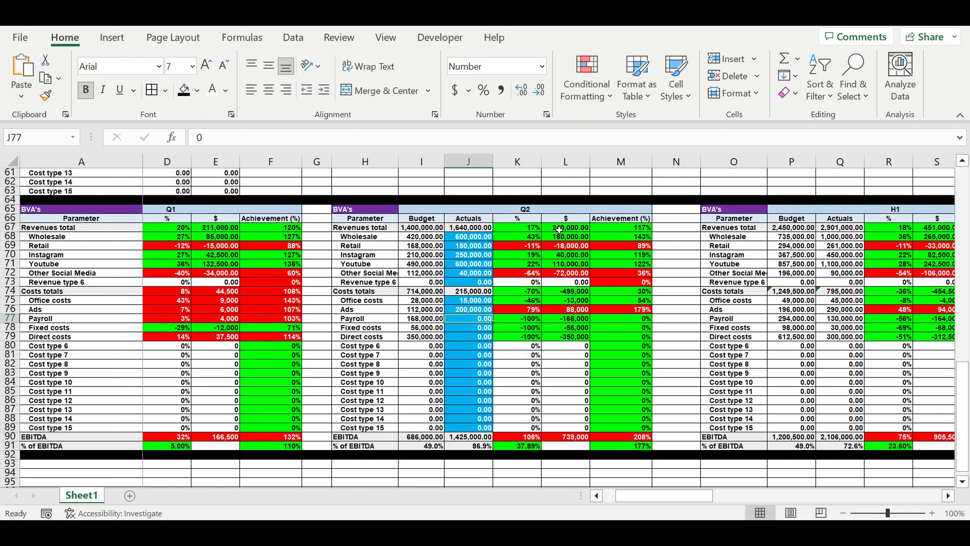
pyautogui.write('200,000')
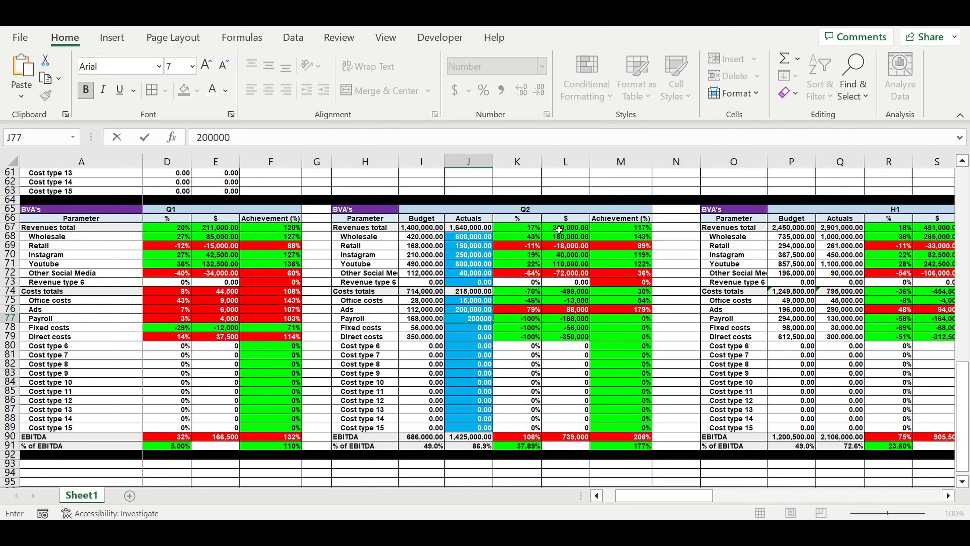
# Step: Set the Q2 actuals to 200,000 for Payroll, 45,000 for Fixed costs and 400,000 for Direct costs
pyautogui.press('Return')
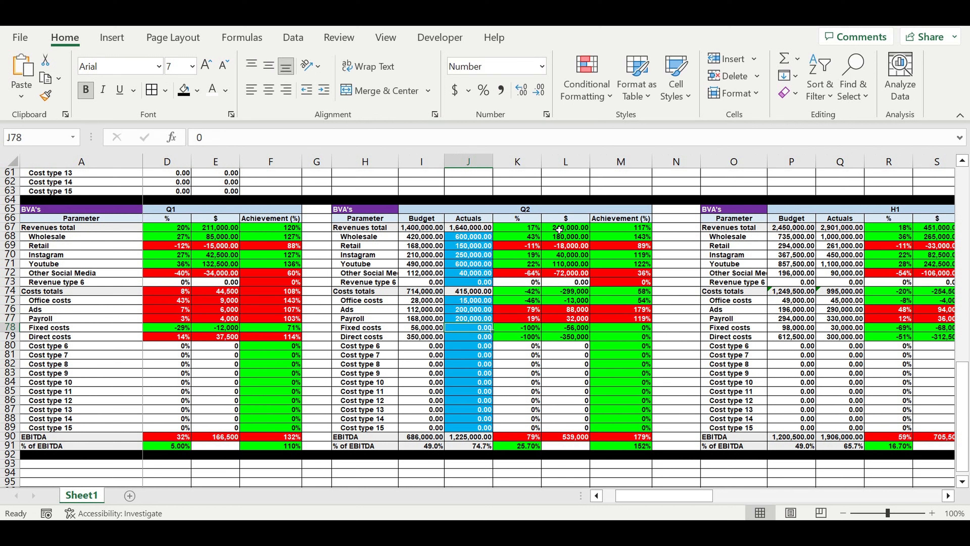
pyautogui.write('45000')
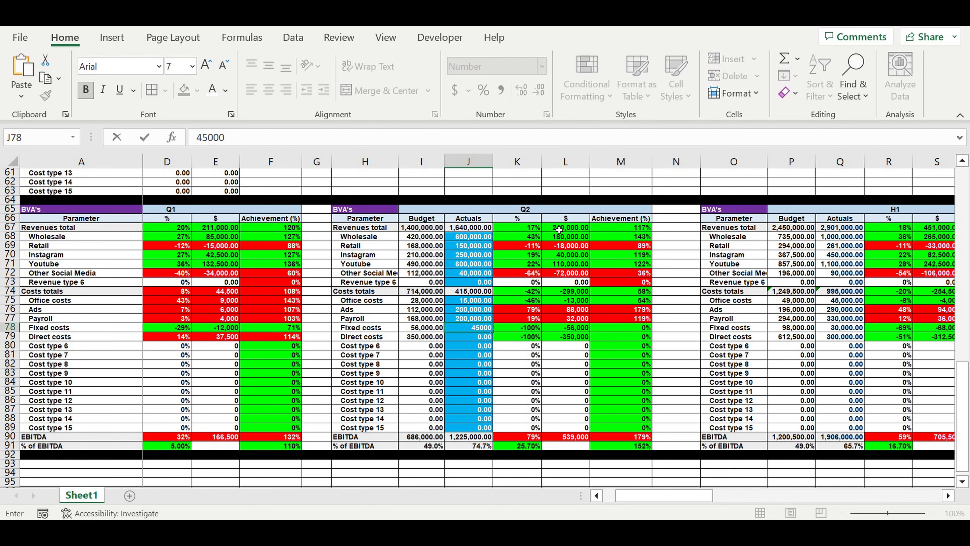
pyautogui.press('Return')
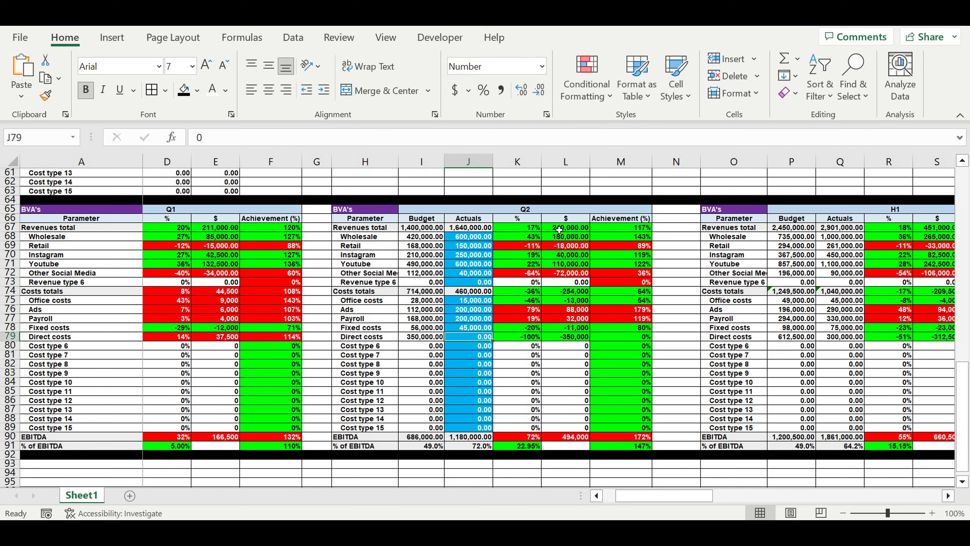
pyautogui.write('4')
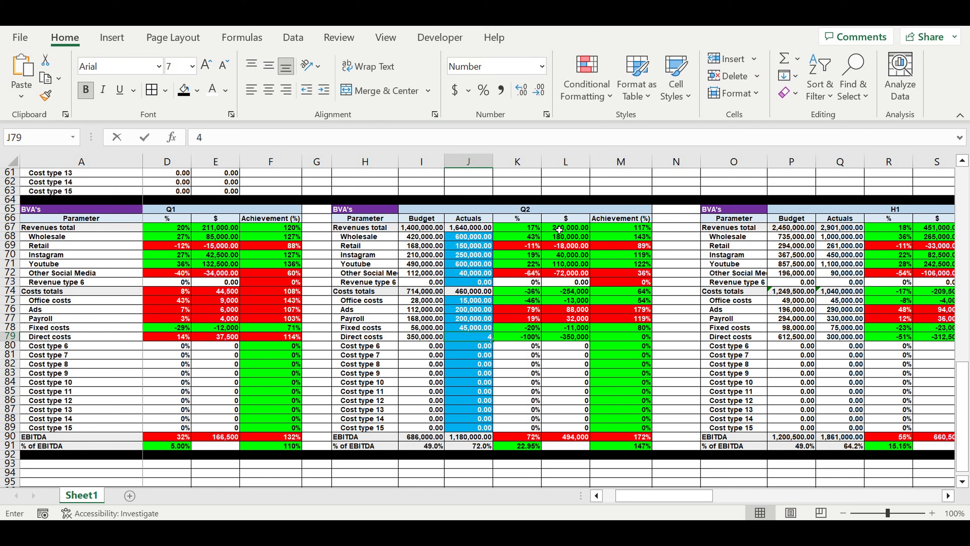
pyautogui.write('00,00000')
pyautogui.press('Return')
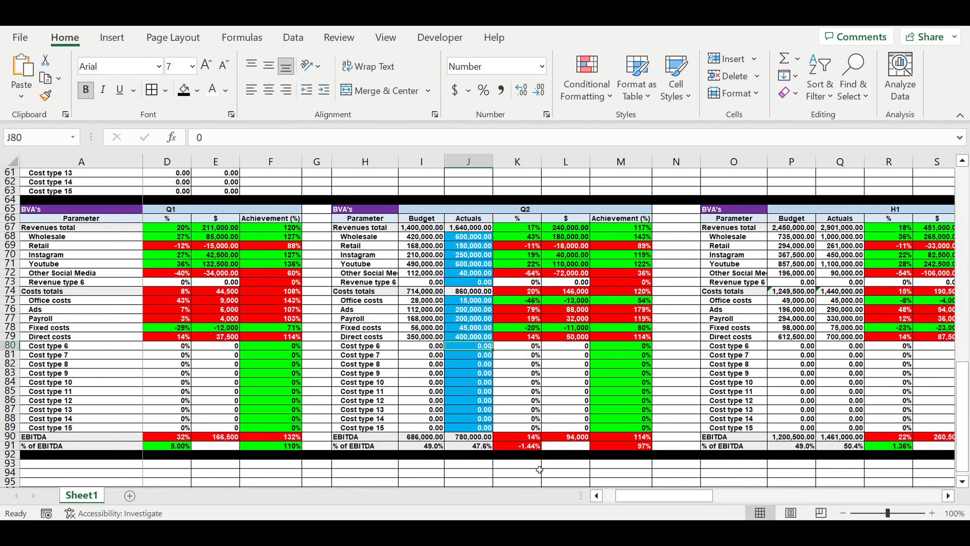
# Step: Examine the Q2 variances and achievement percentages for revenues, costs, EBITDA and % of EBITDA
pyautogui.moveTo(522, 229)
pyautogui.mouseDown()
pyautogui.moveTo(623, 382)
pyautogui.moveTo(632, 453)
pyautogui.mouseUp()
pyautogui.click(641, 374)
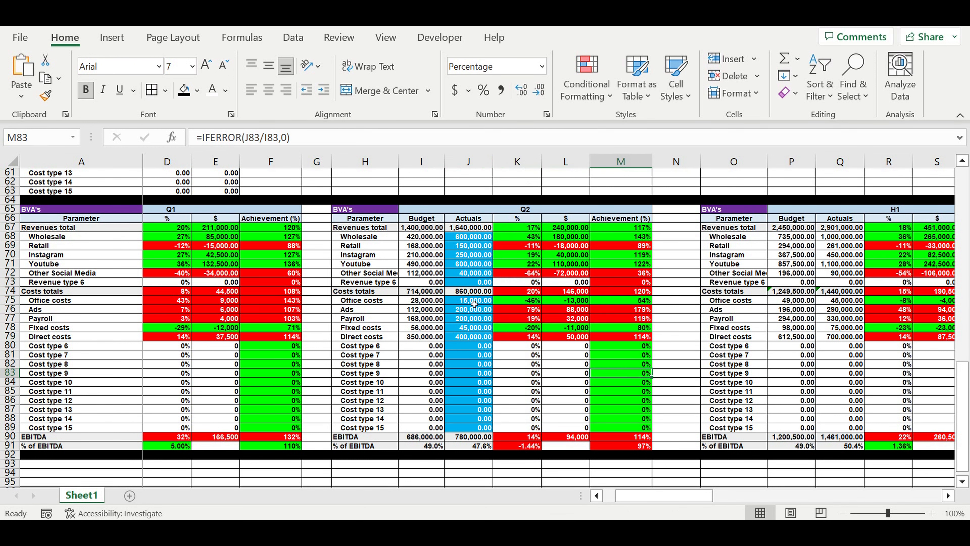
pyautogui.moveTo(473, 304); pyautogui.dragTo(603, 333)
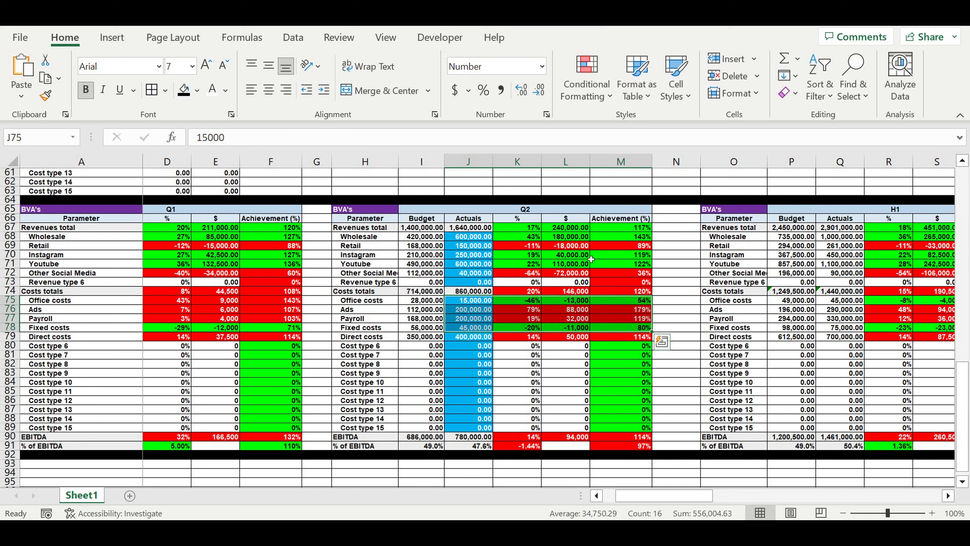
pyautogui.click(622, 373)
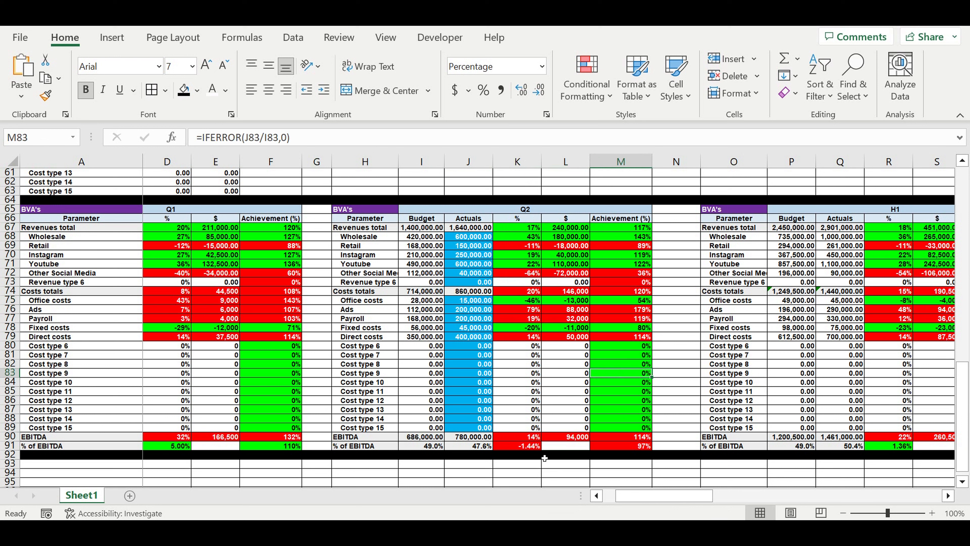
pyautogui.moveTo(520, 437); pyautogui.dragTo(634, 447)
pyautogui.click(651, 392)
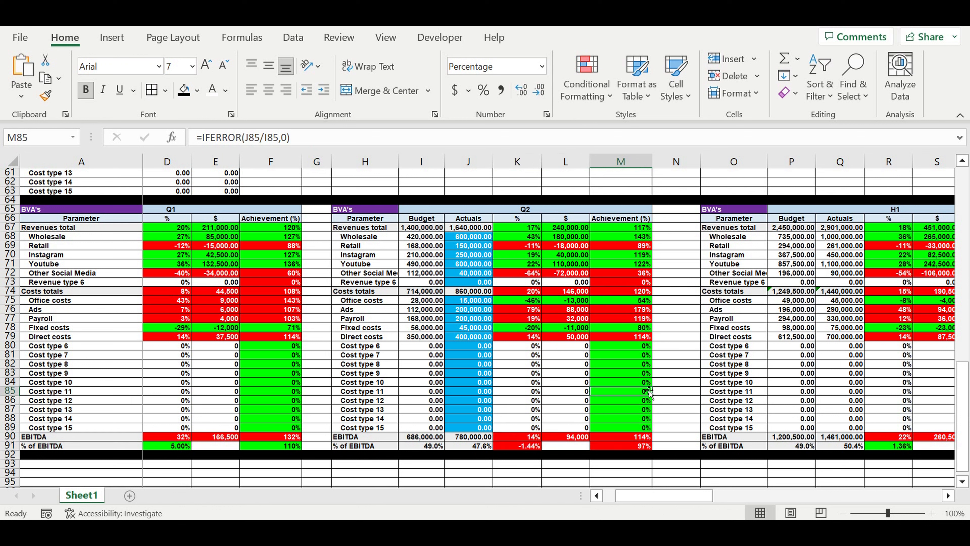
pyautogui.click(692, 345)
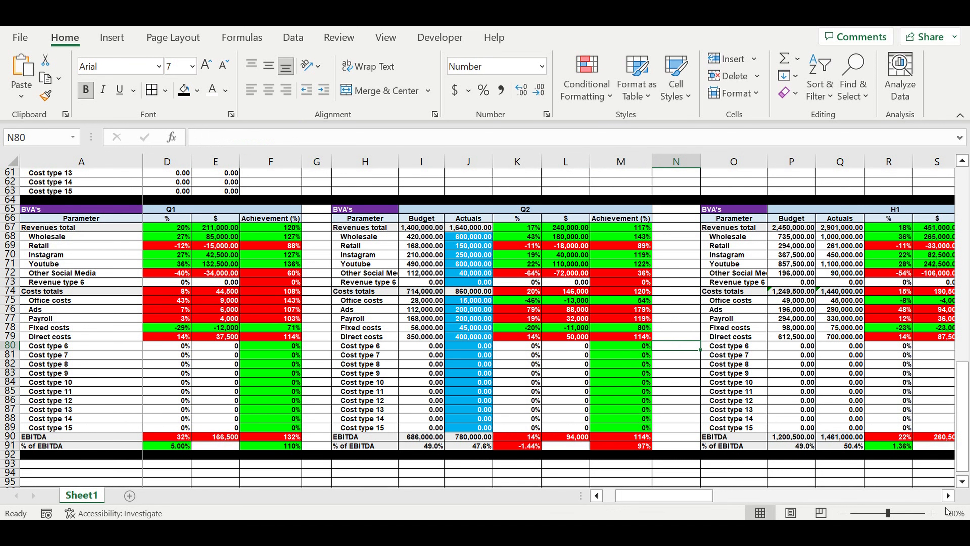
# Step: Examine the H1 budget-versus-actuals table alongside the Q2 actuals that feed it
pyautogui.click(948, 496)
pyautogui.click(949, 496)
pyautogui.click(948, 496)
pyautogui.click(948, 496)
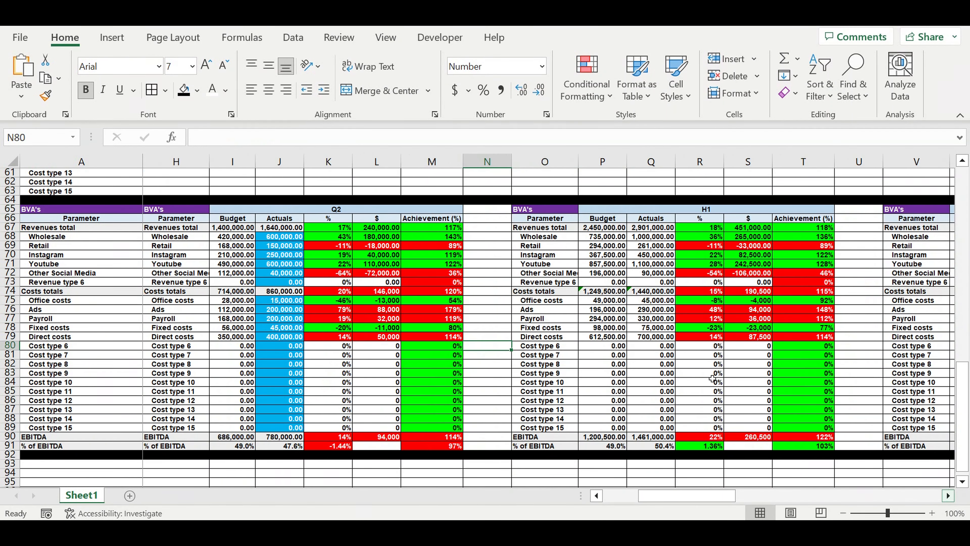
pyautogui.moveTo(546, 211); pyautogui.dragTo(771, 436)
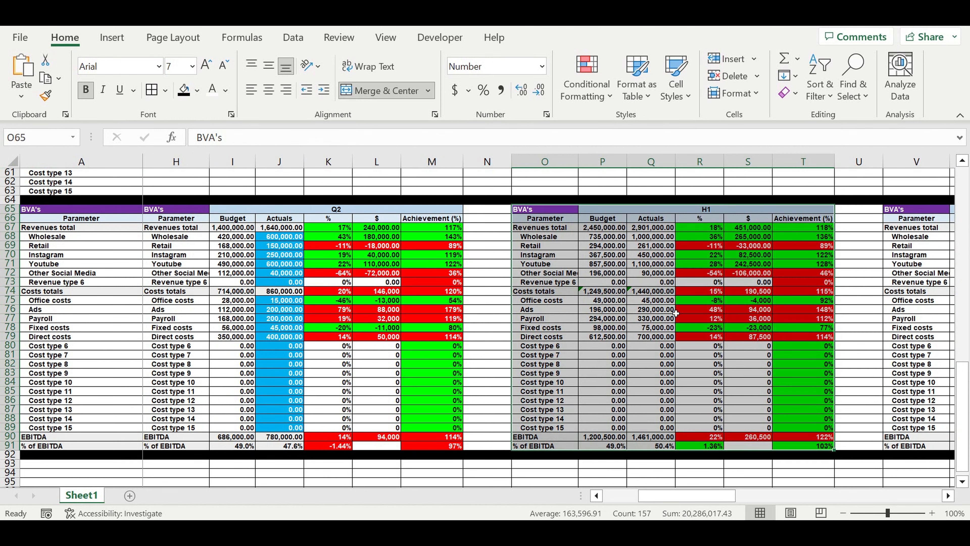
pyautogui.click(611, 255)
pyautogui.moveTo(280, 237); pyautogui.dragTo(301, 346)
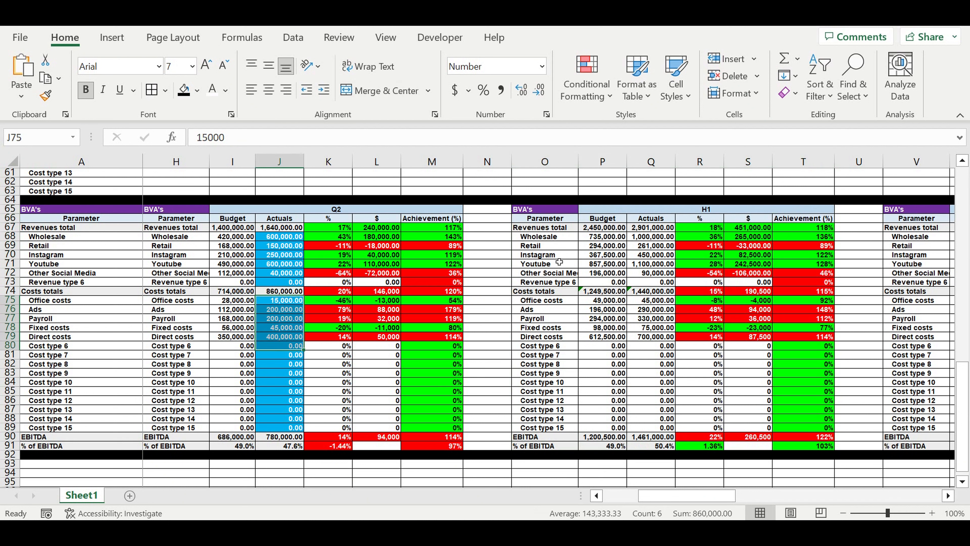
# Step: Inspect the formula behind the H1 Wholesale budget and review the H1 variance and achievement columns
pyautogui.click(611, 237)
pyautogui.click(254, 137)
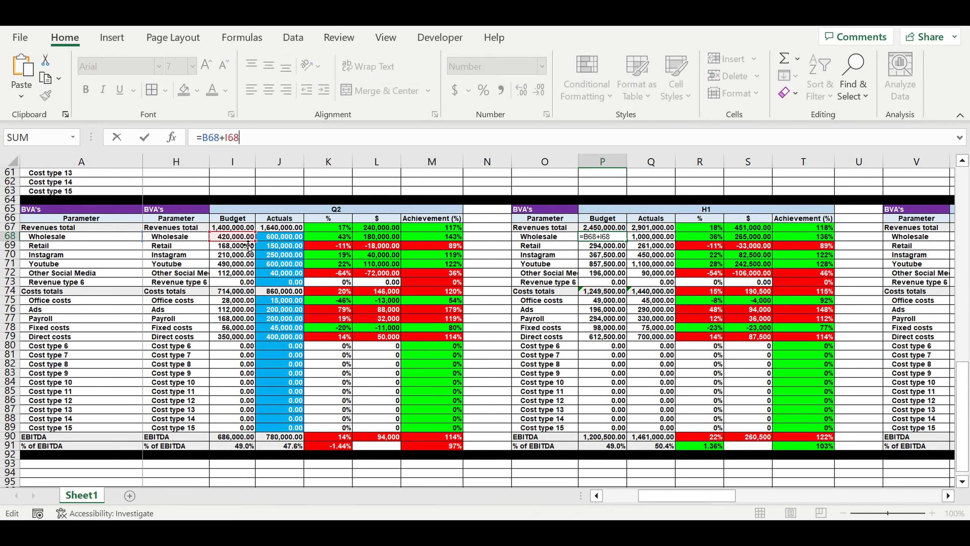
pyautogui.press('Return')
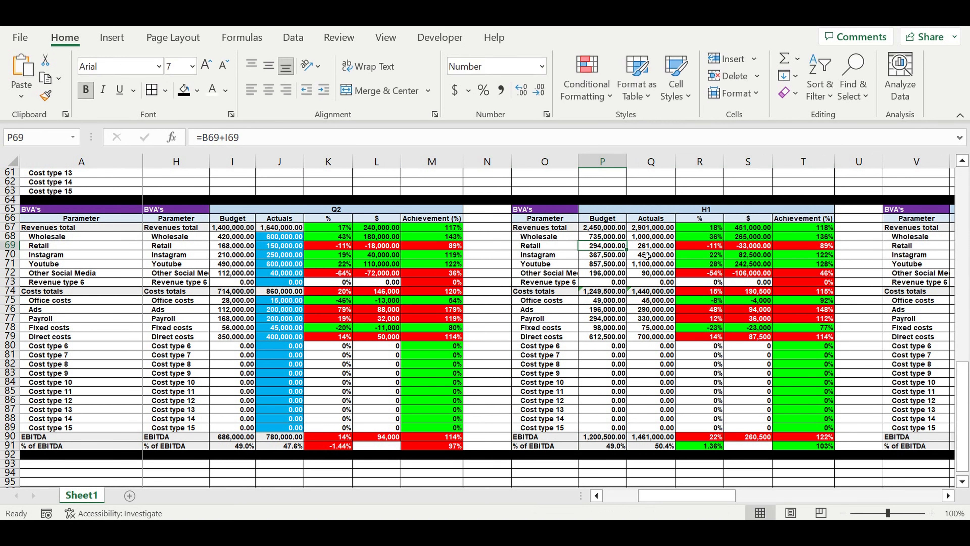
pyautogui.moveTo(706, 229); pyautogui.dragTo(803, 456)
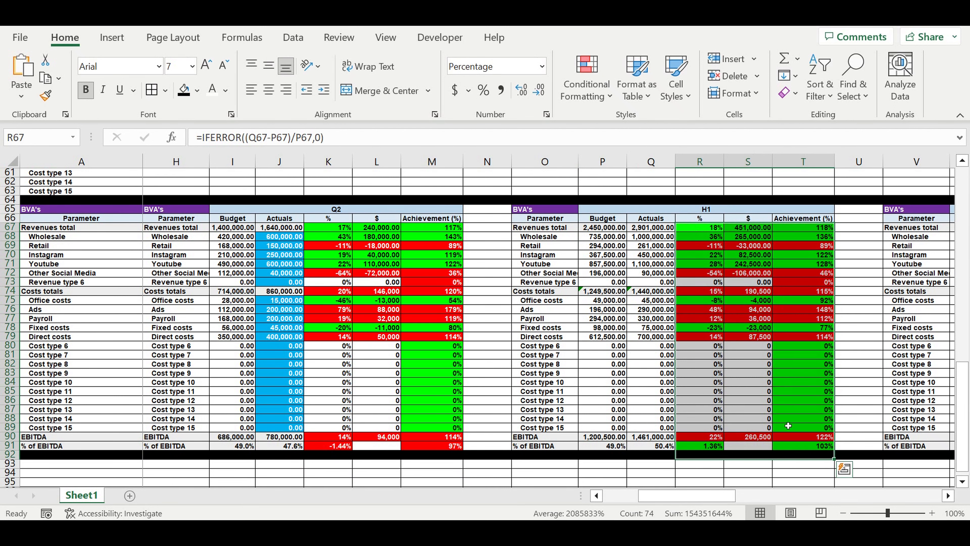
# Step: Review the Q3 budget-versus-actuals table and its input cells for revenue and cost actuals
pyautogui.click(949, 496)
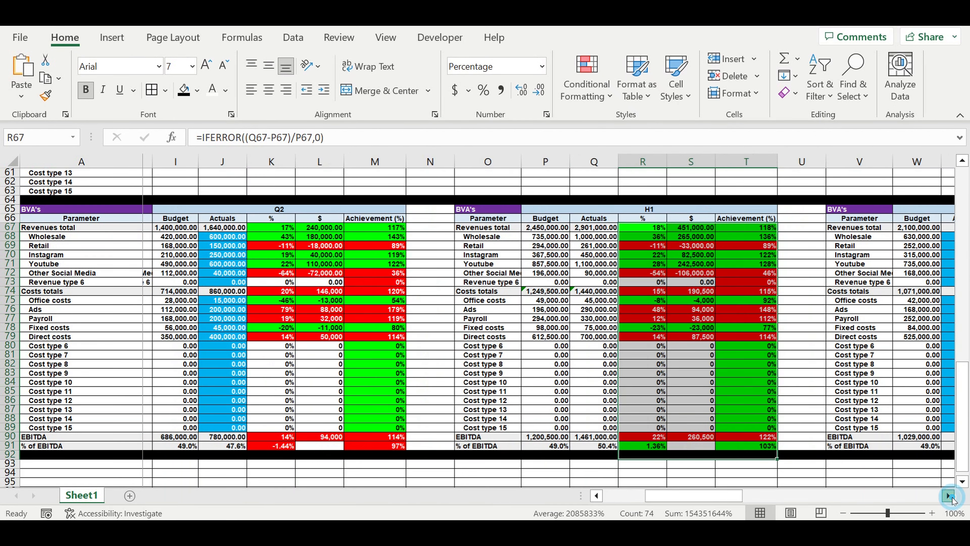
pyautogui.click(949, 496)
pyautogui.click(948, 496)
pyautogui.click(949, 496)
pyautogui.click(948, 496)
pyautogui.click(948, 496)
pyautogui.click(949, 496)
pyautogui.click(949, 496)
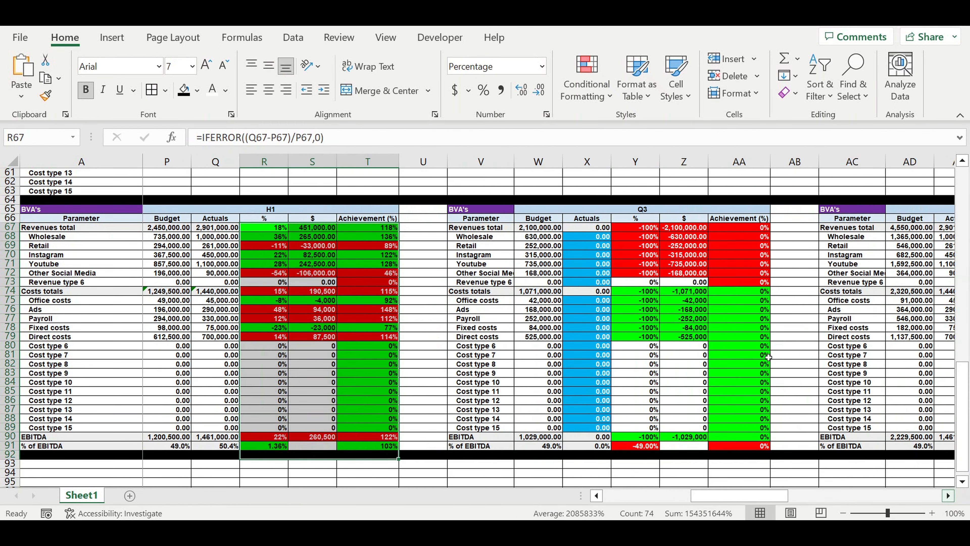
pyautogui.click(949, 496)
pyautogui.moveTo(535, 239); pyautogui.dragTo(544, 428)
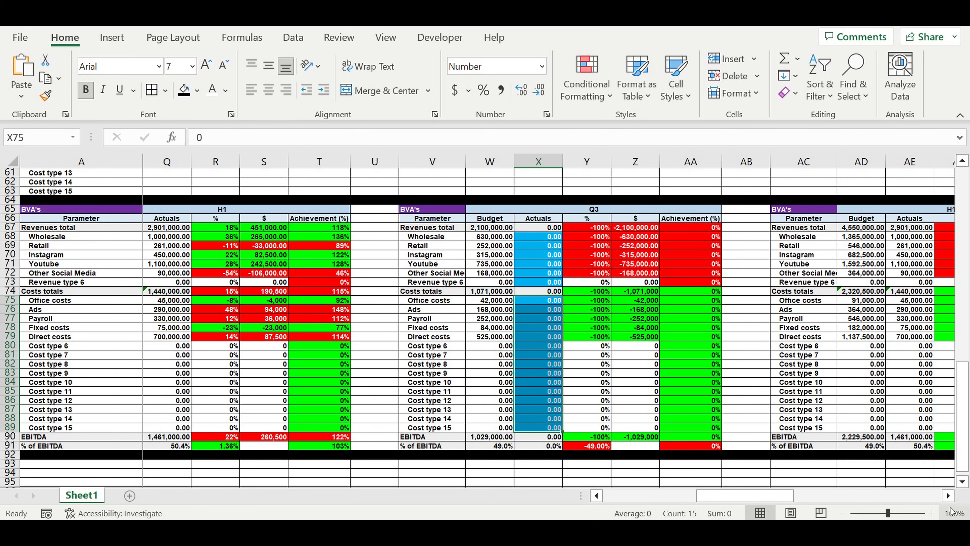
# Step: Examine the budget, actuals, variance and achievement columns of the combined H1+Q3 table
pyautogui.click(949, 496)
pyautogui.click(948, 496)
pyautogui.click(949, 496)
pyautogui.click(949, 496)
pyautogui.click(948, 496)
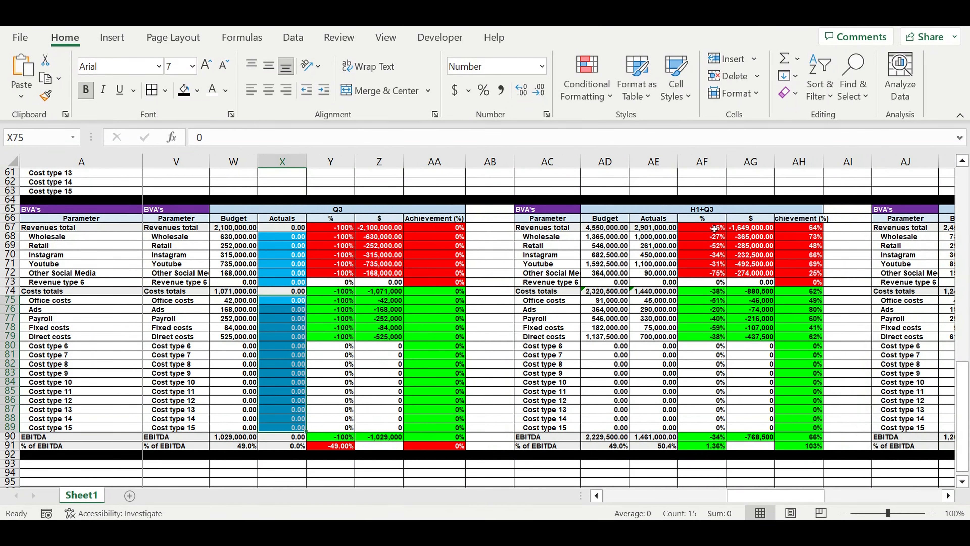
pyautogui.click(679, 211)
pyautogui.moveTo(598, 242); pyautogui.dragTo(663, 450)
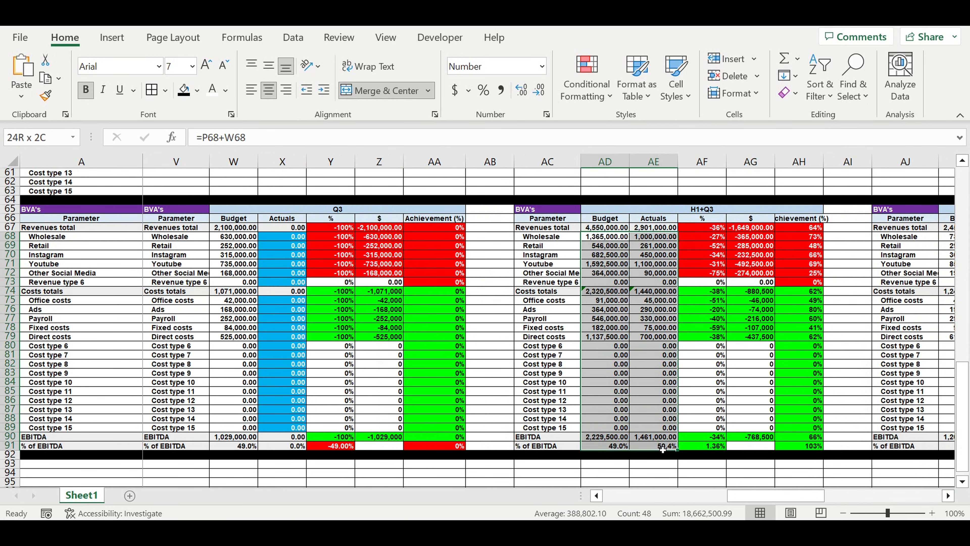
pyautogui.moveTo(702, 227); pyautogui.dragTo(807, 447)
# Step: Review the Q4 budget-versus-actuals table and its input cells for revenue and cost actuals
pyautogui.click(948, 496)
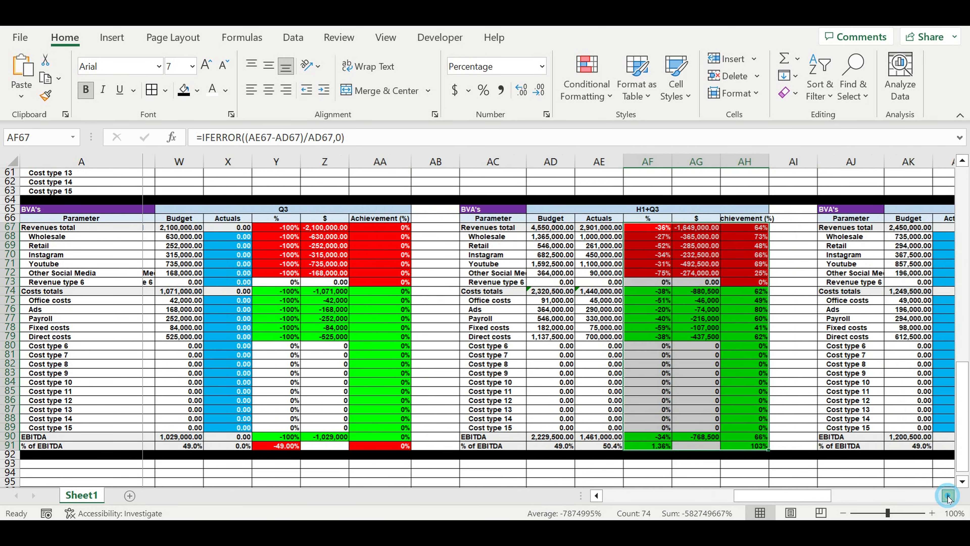
pyautogui.click(949, 496)
pyautogui.click(949, 496)
pyautogui.click(949, 495)
pyautogui.click(948, 496)
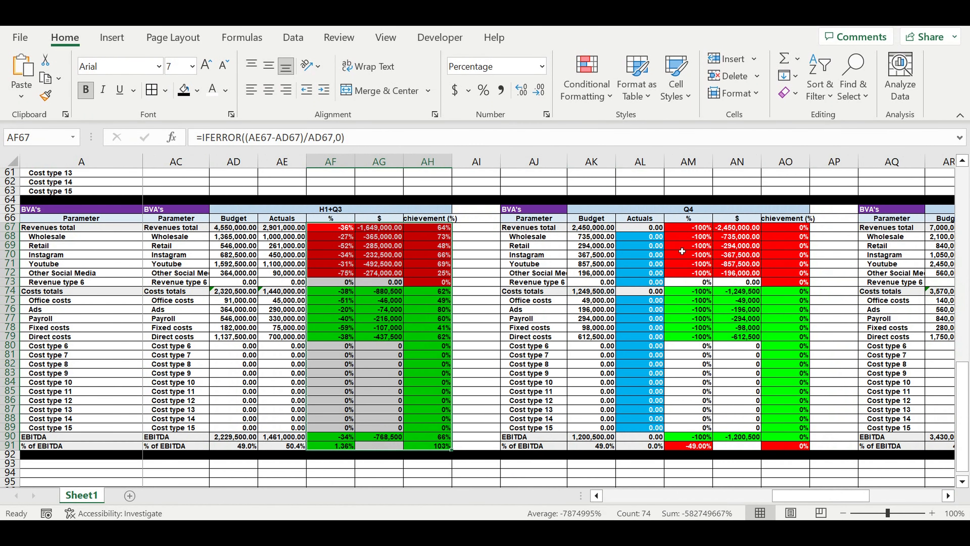
pyautogui.moveTo(642, 238); pyautogui.dragTo(654, 418)
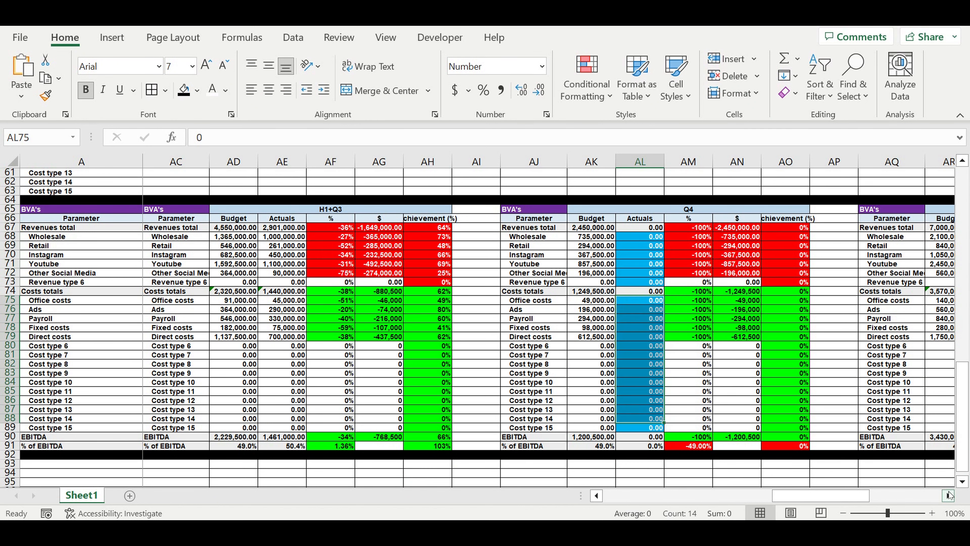
# Step: Examine the H2 table's budget and actuals columns from total revenues down to % of EBITDA
pyautogui.click(948, 495)
pyautogui.click(949, 495)
pyautogui.click(949, 495)
pyautogui.click(949, 495)
pyautogui.click(949, 495)
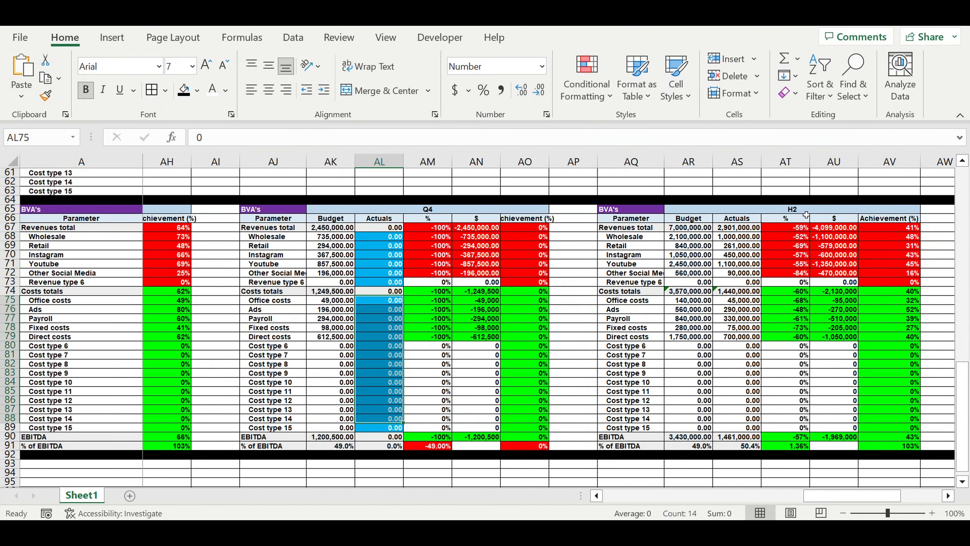
pyautogui.click(796, 210)
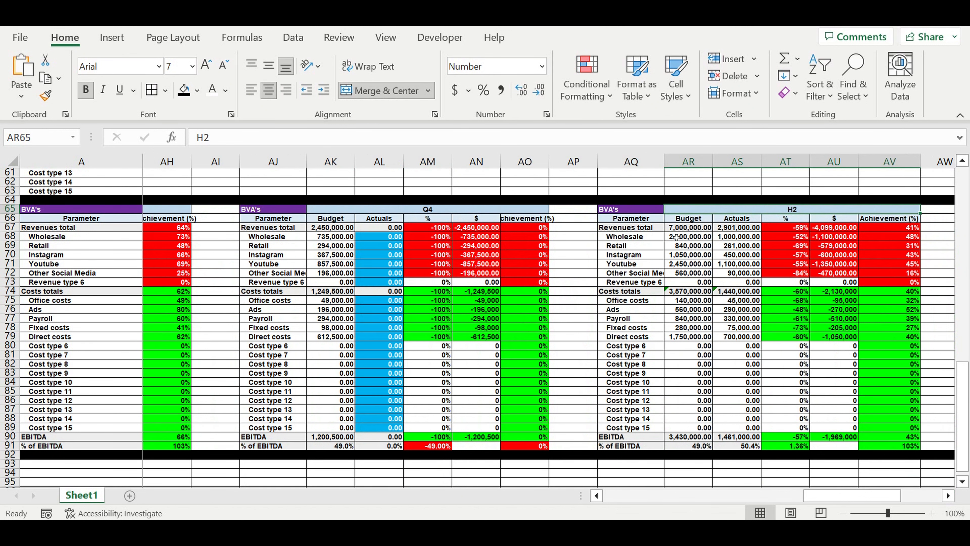
pyautogui.click(682, 228)
pyautogui.moveTo(717, 282); pyautogui.dragTo(749, 446)
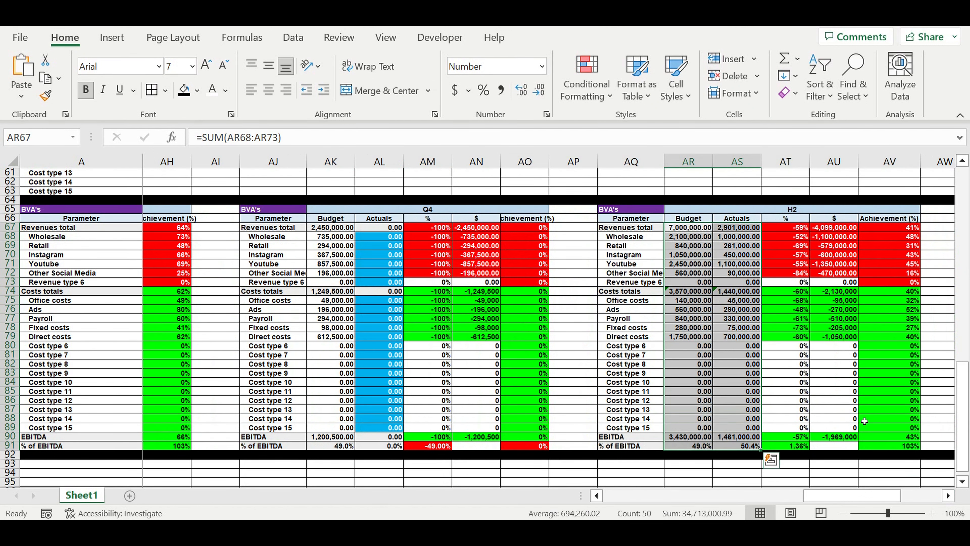
# Step: Examine the full-year (FY) table, including its budget and actuals columns and the Retail variance formula
pyautogui.click(949, 497)
pyautogui.moveTo(949, 498); pyautogui.dragTo(949, 496)
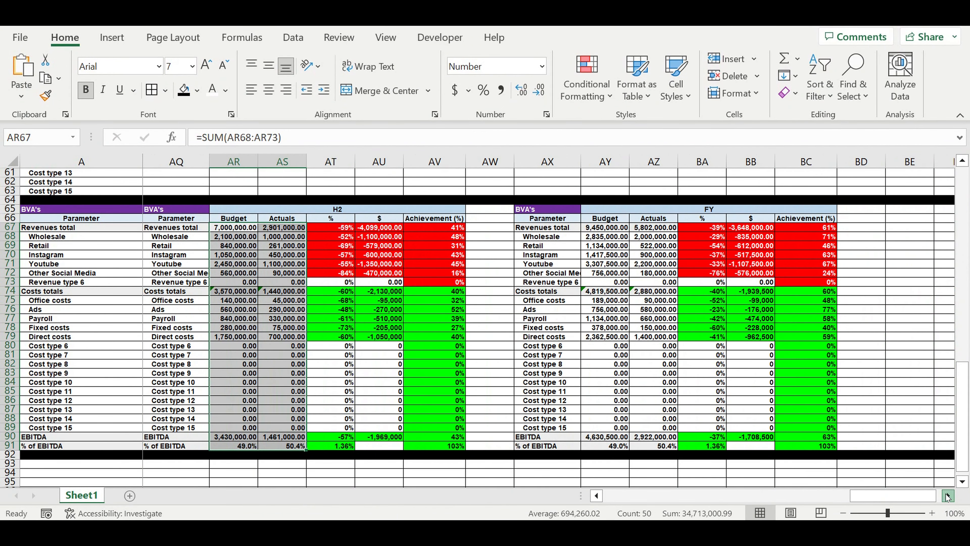
pyautogui.click(724, 249)
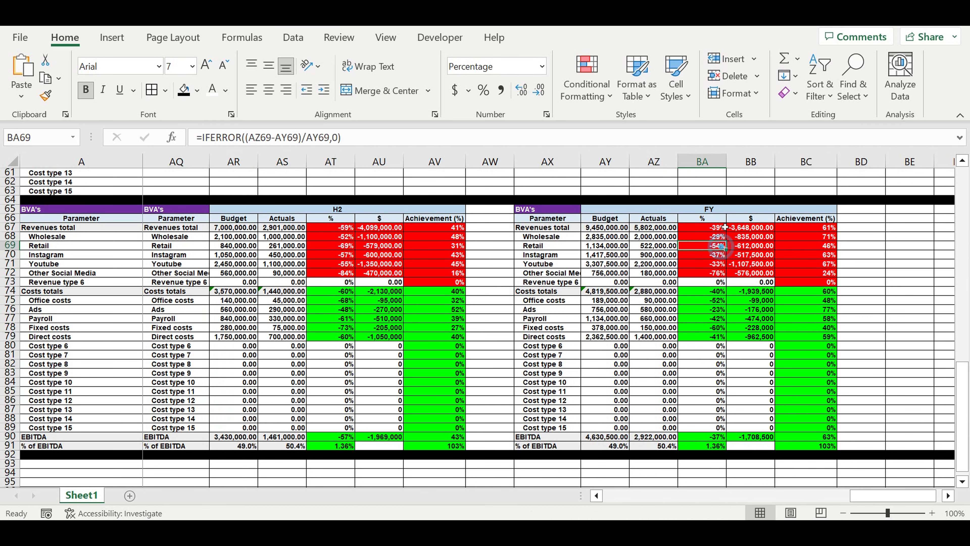
pyautogui.click(727, 213)
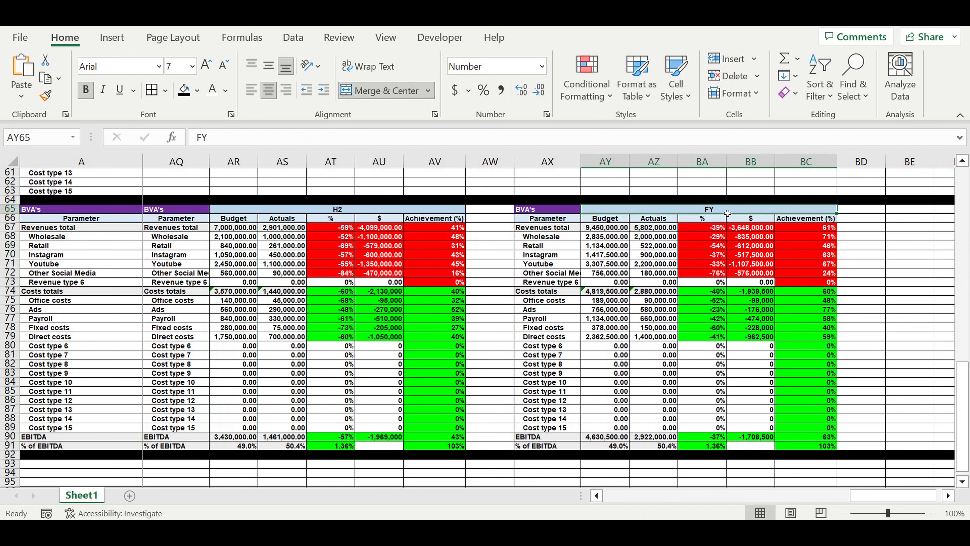
pyautogui.click(756, 322)
pyautogui.moveTo(566, 211); pyautogui.dragTo(699, 448)
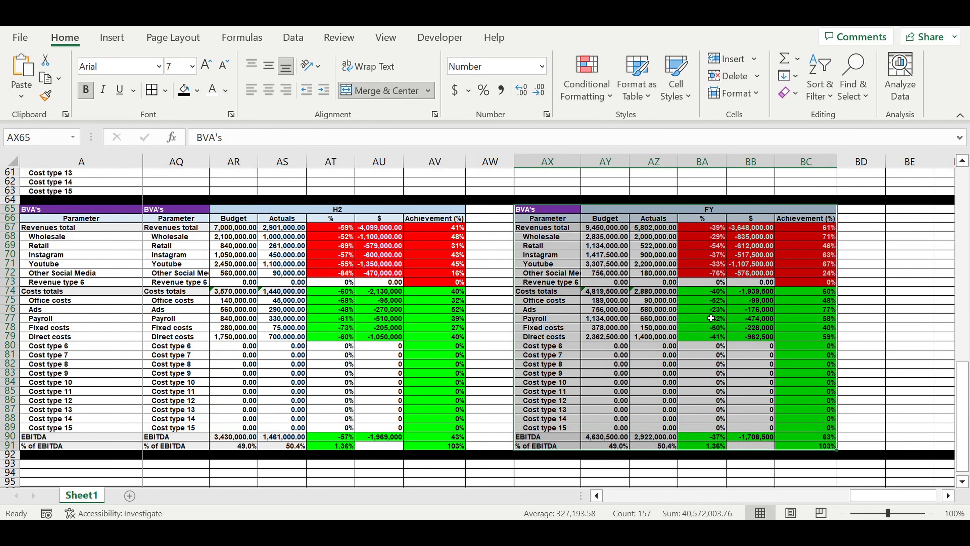
pyautogui.moveTo(608, 230); pyautogui.dragTo(644, 450)
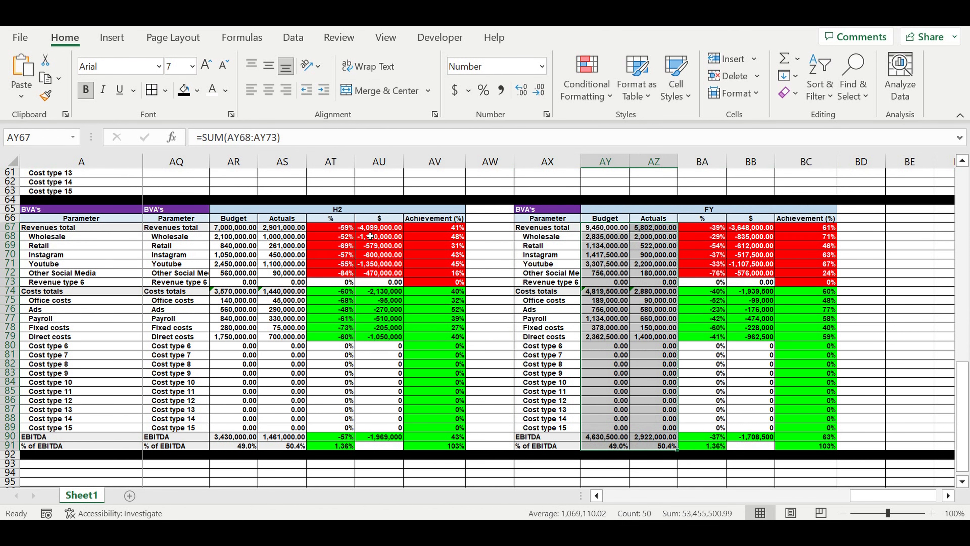
# Step: Return to the Q1 and Q2 tables and review the revenue actuals input cells in both
pyautogui.moveTo(871, 495); pyautogui.dragTo(625, 495)
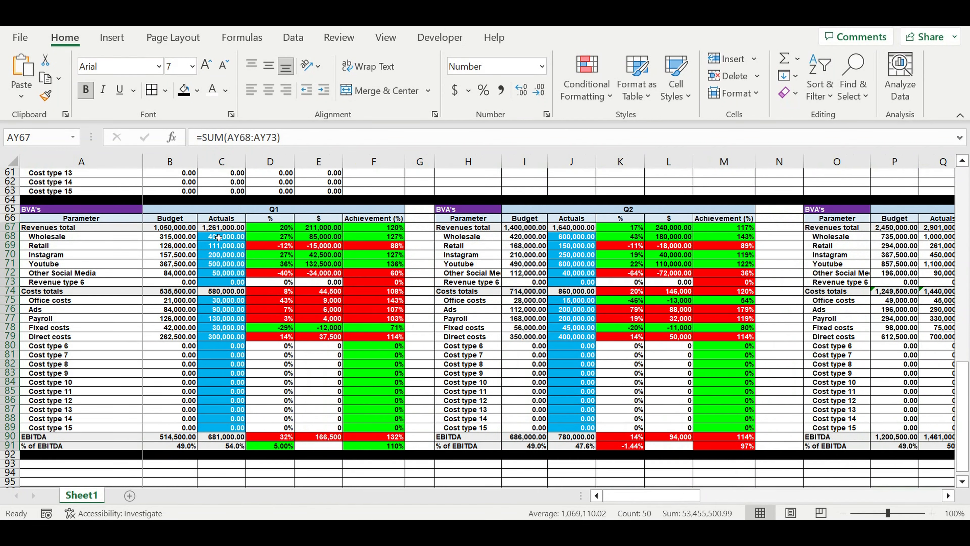
pyautogui.moveTo(218, 237); pyautogui.dragTo(222, 283)
pyautogui.moveTo(573, 237); pyautogui.dragTo(573, 282)
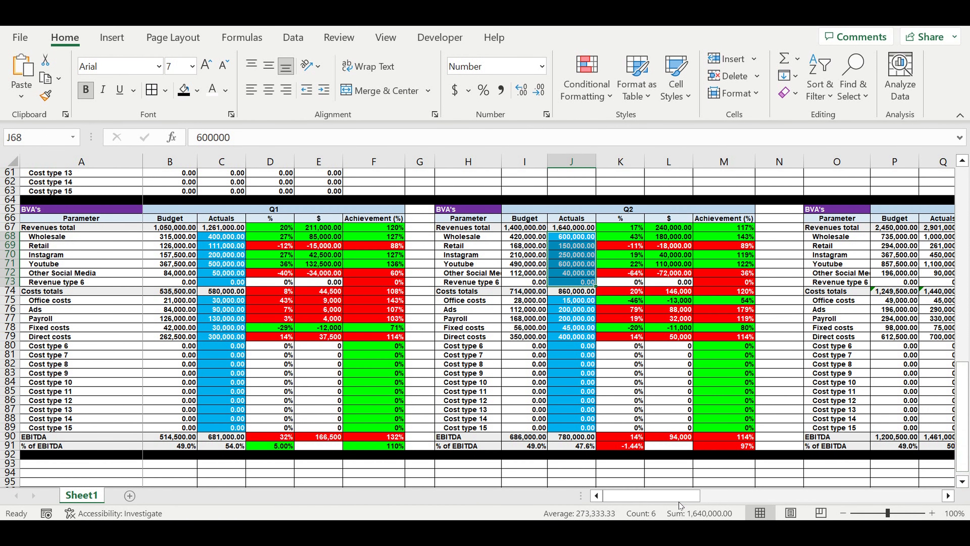
pyautogui.moveTo(608, 494); pyautogui.dragTo(609, 493)
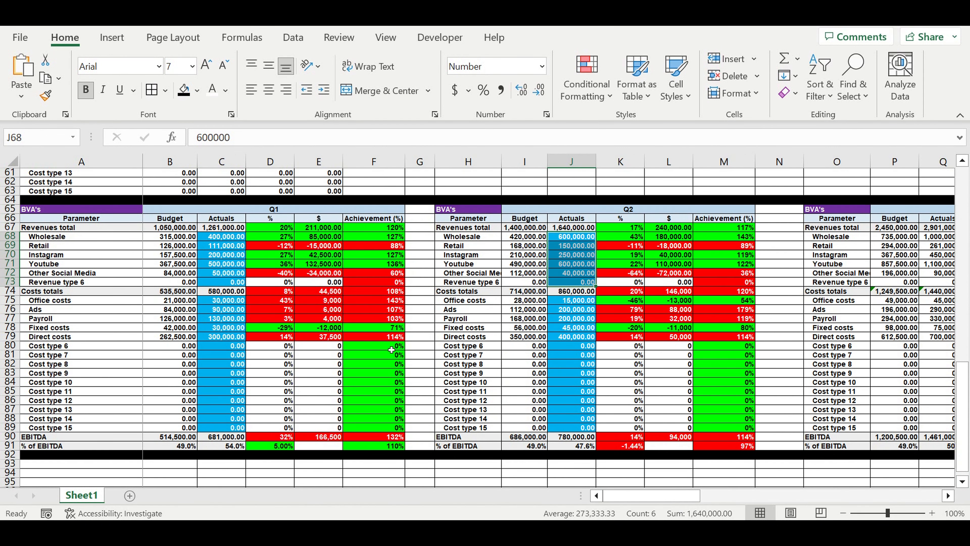